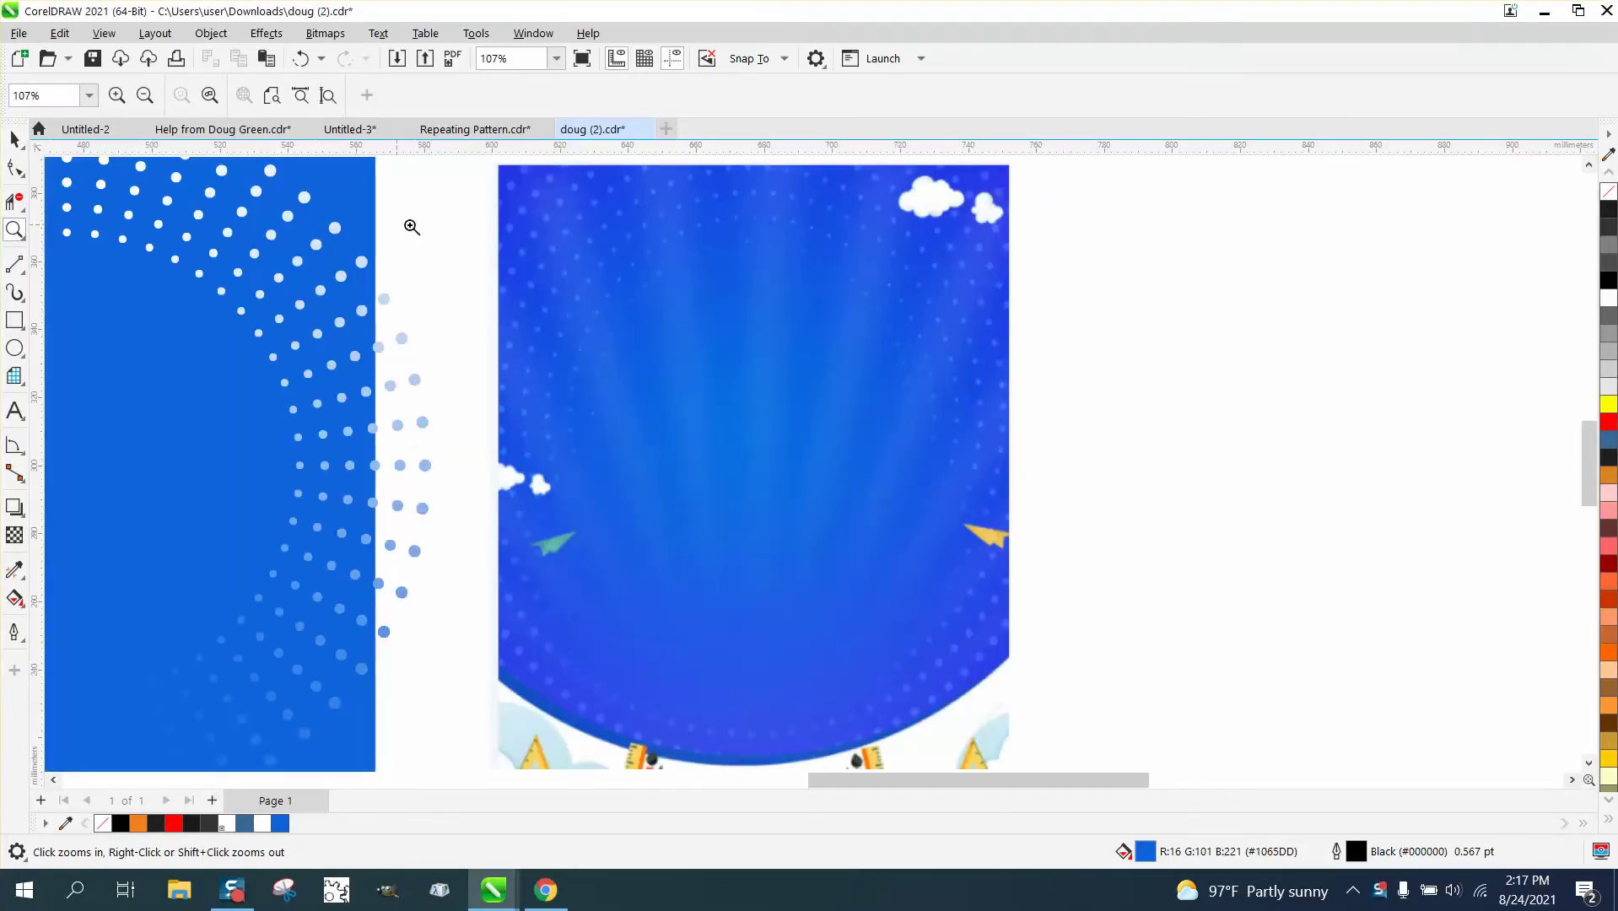
Zoom around the sky reference and the dotted blue square to inspect both
{"action": "left_click_drag", "start_coordinate": [465, 239], "coordinate": [1058, 433]}
{"action": "scroll", "coordinate": [1061, 435], "scroll_direction": "down", "scroll_amount": 1}
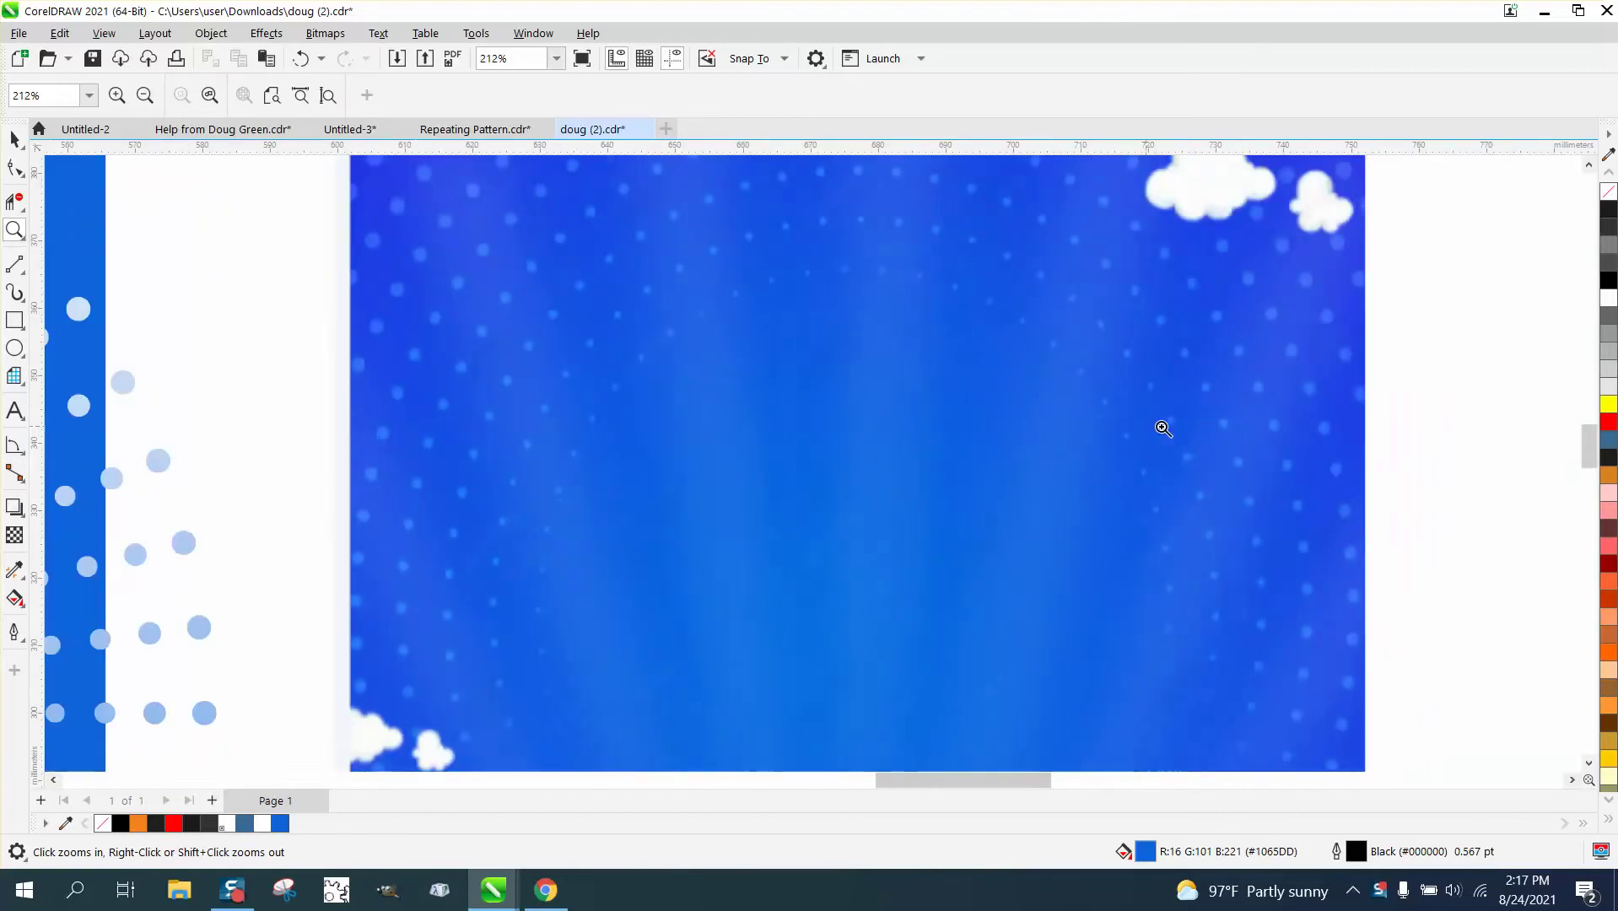
{"action": "scroll", "coordinate": [548, 457], "scroll_direction": "down", "scroll_amount": 2}
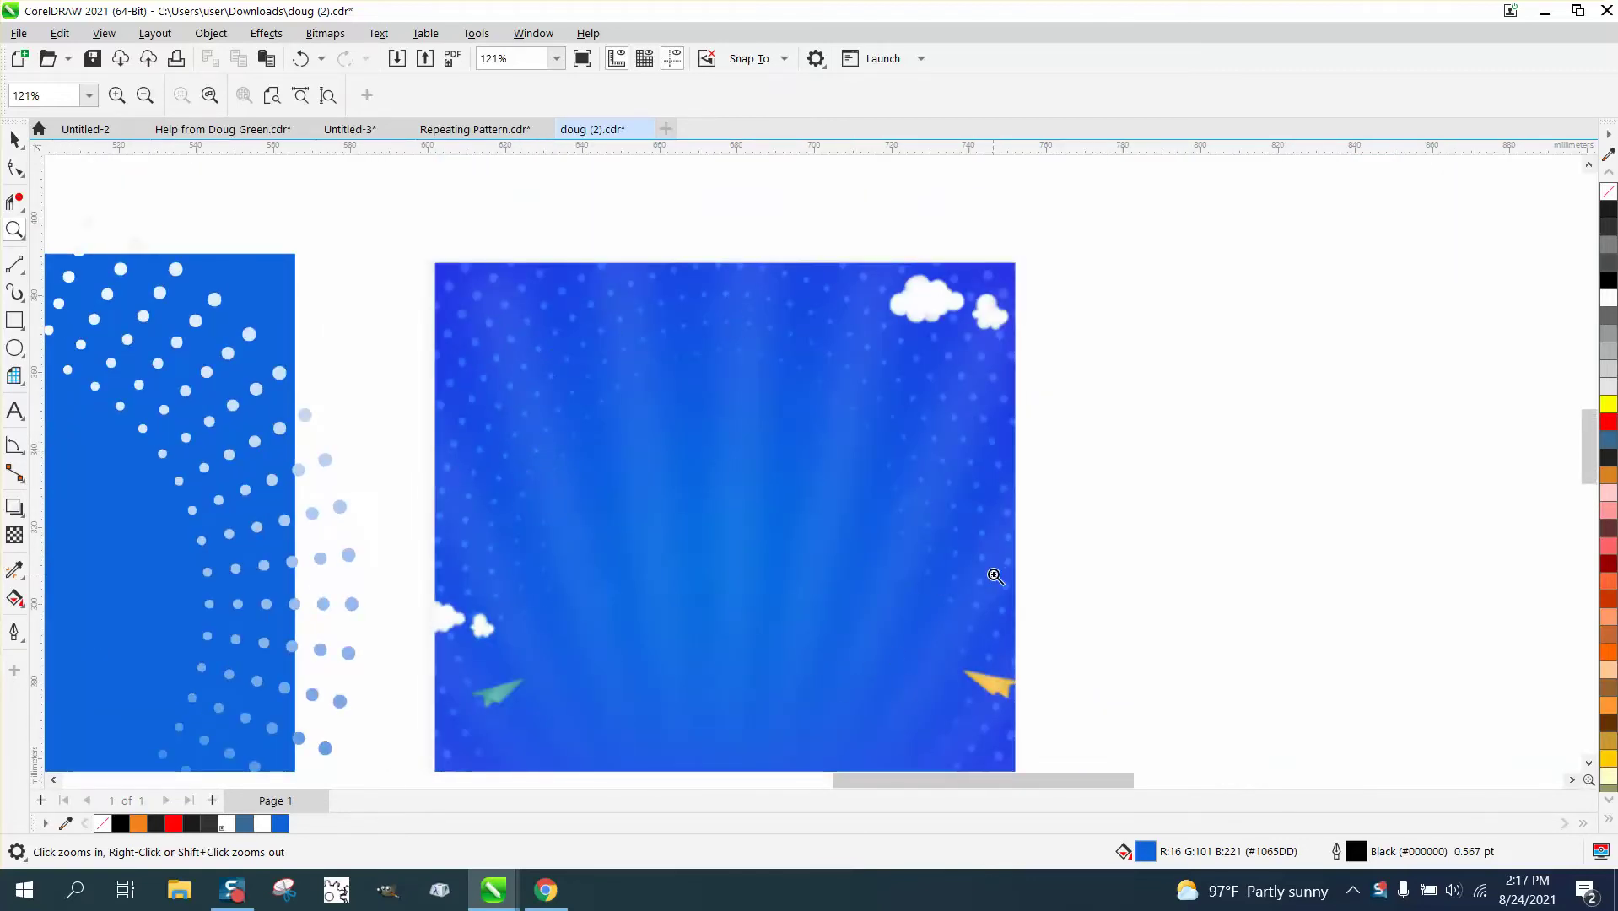
{"action": "scroll", "coordinate": [538, 496], "scroll_direction": "down", "scroll_amount": 2}
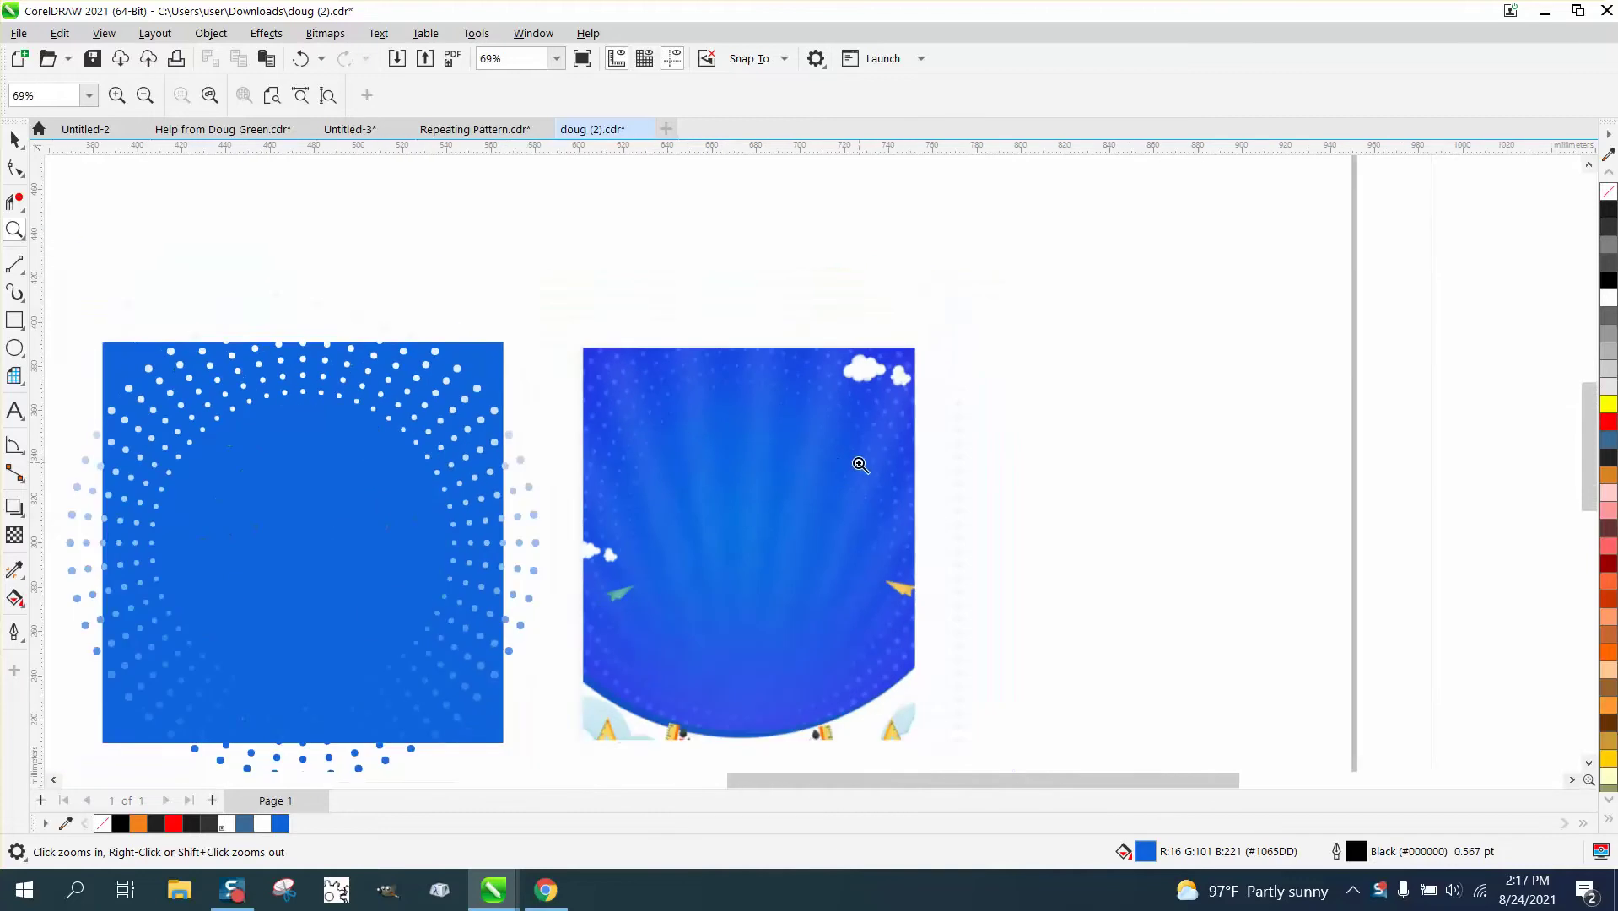
{"action": "left_click_drag", "start_coordinate": [759, 690], "coordinate": [1091, 687]}
{"action": "scroll", "coordinate": [960, 536], "scroll_direction": "down", "scroll_amount": 4}
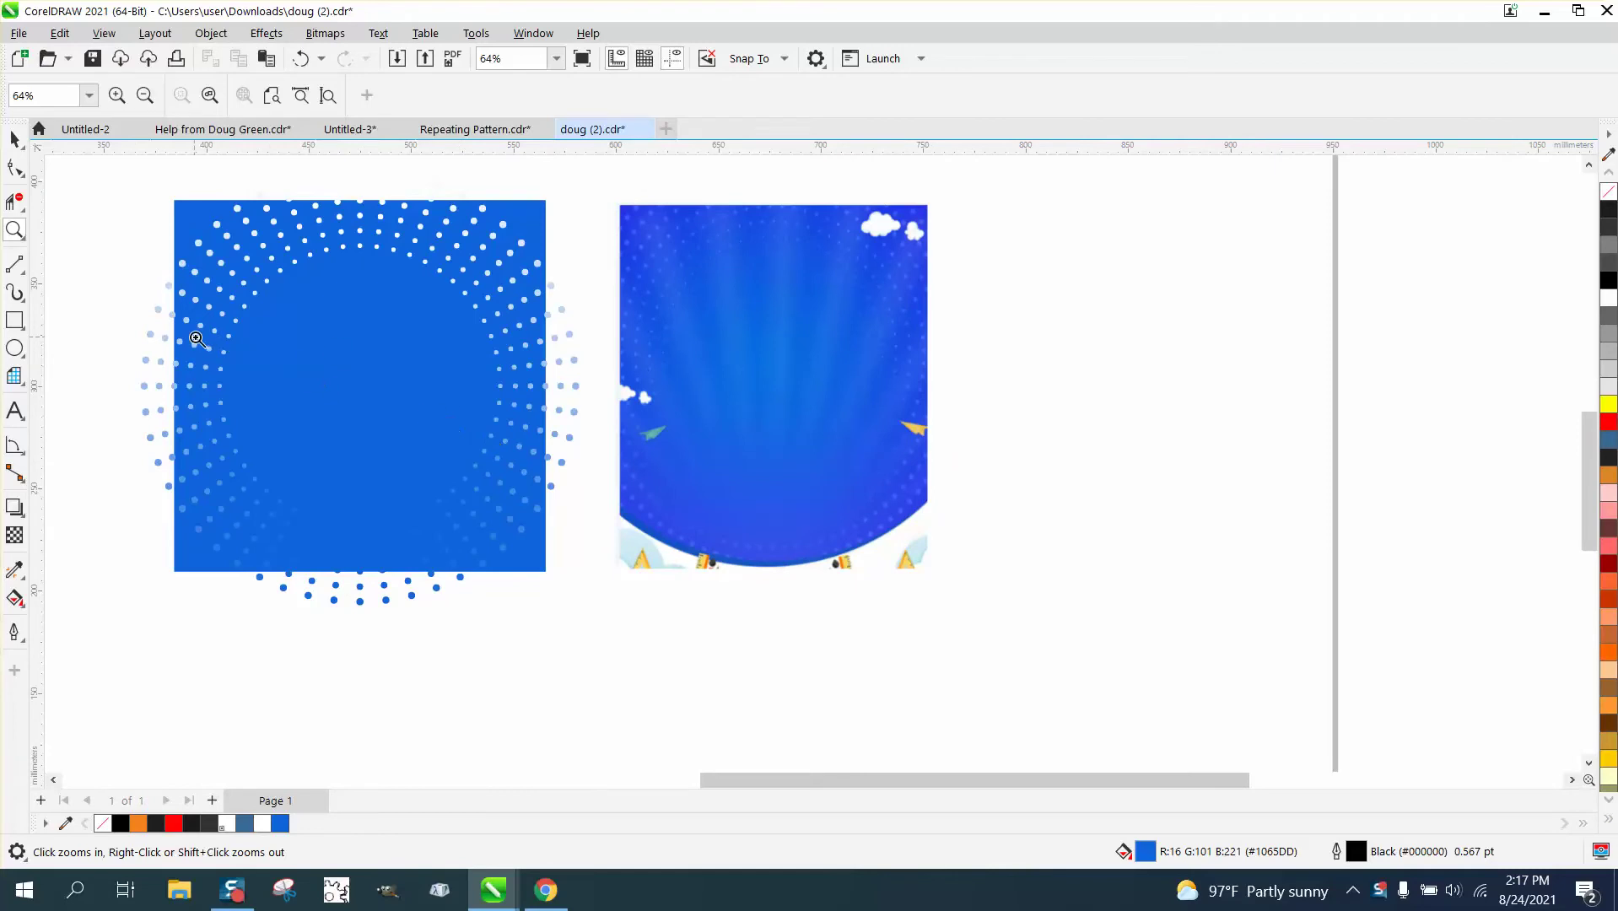
{"action": "left_click_drag", "start_coordinate": [127, 382], "coordinate": [607, 604]}
{"action": "right_click", "coordinate": [347, 563]}
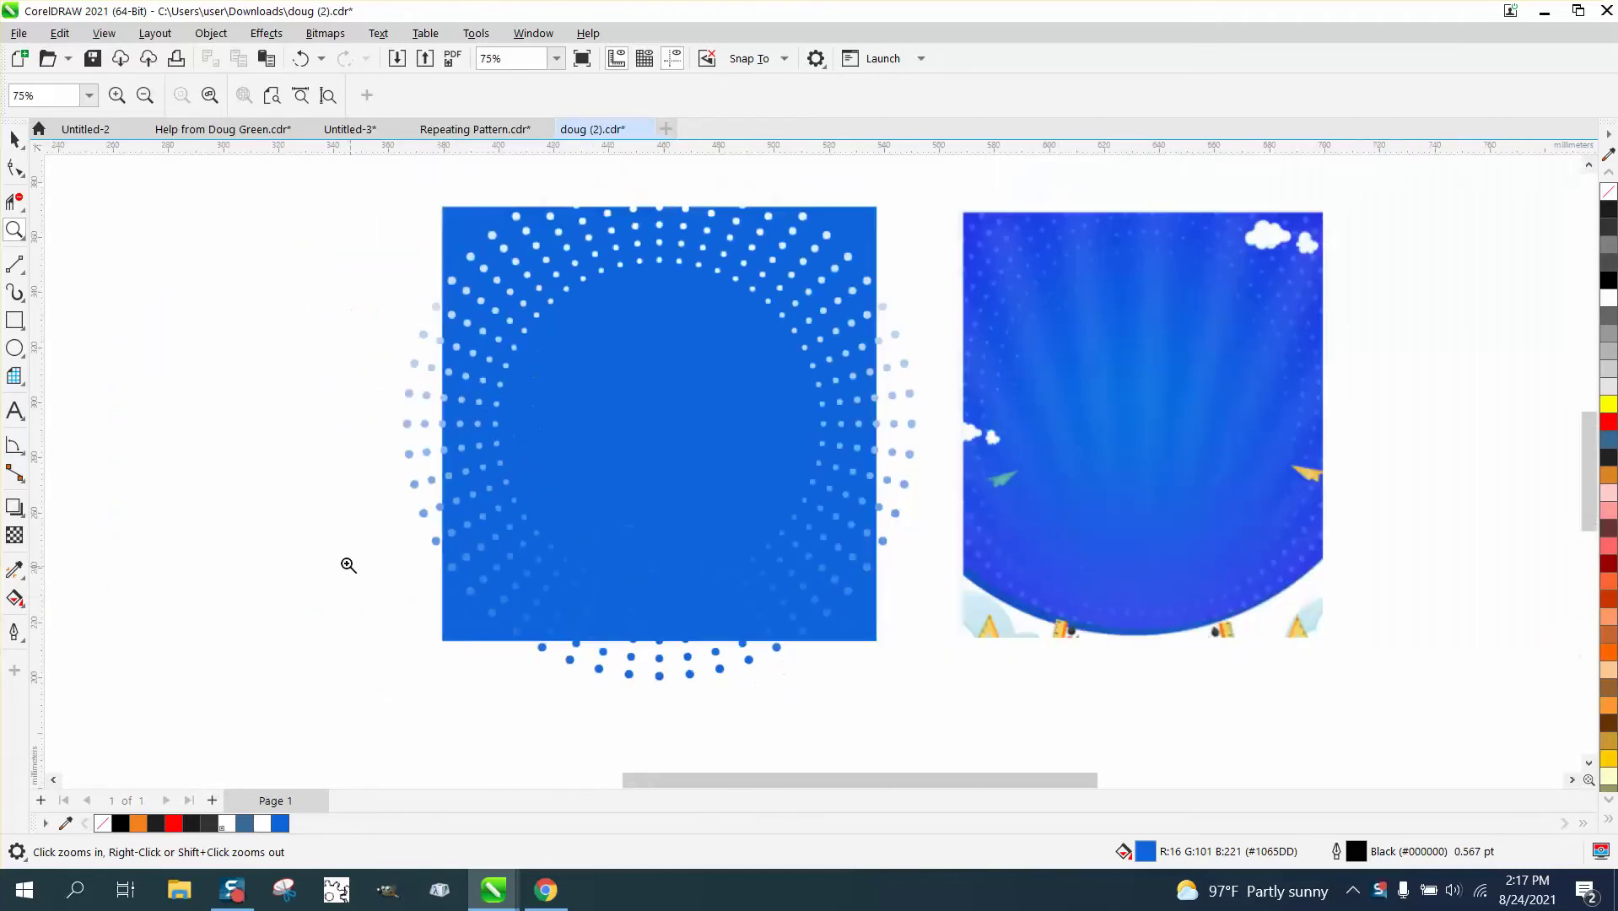
{"action": "scroll", "coordinate": [1250, 625], "scroll_direction": "up", "scroll_amount": 6}
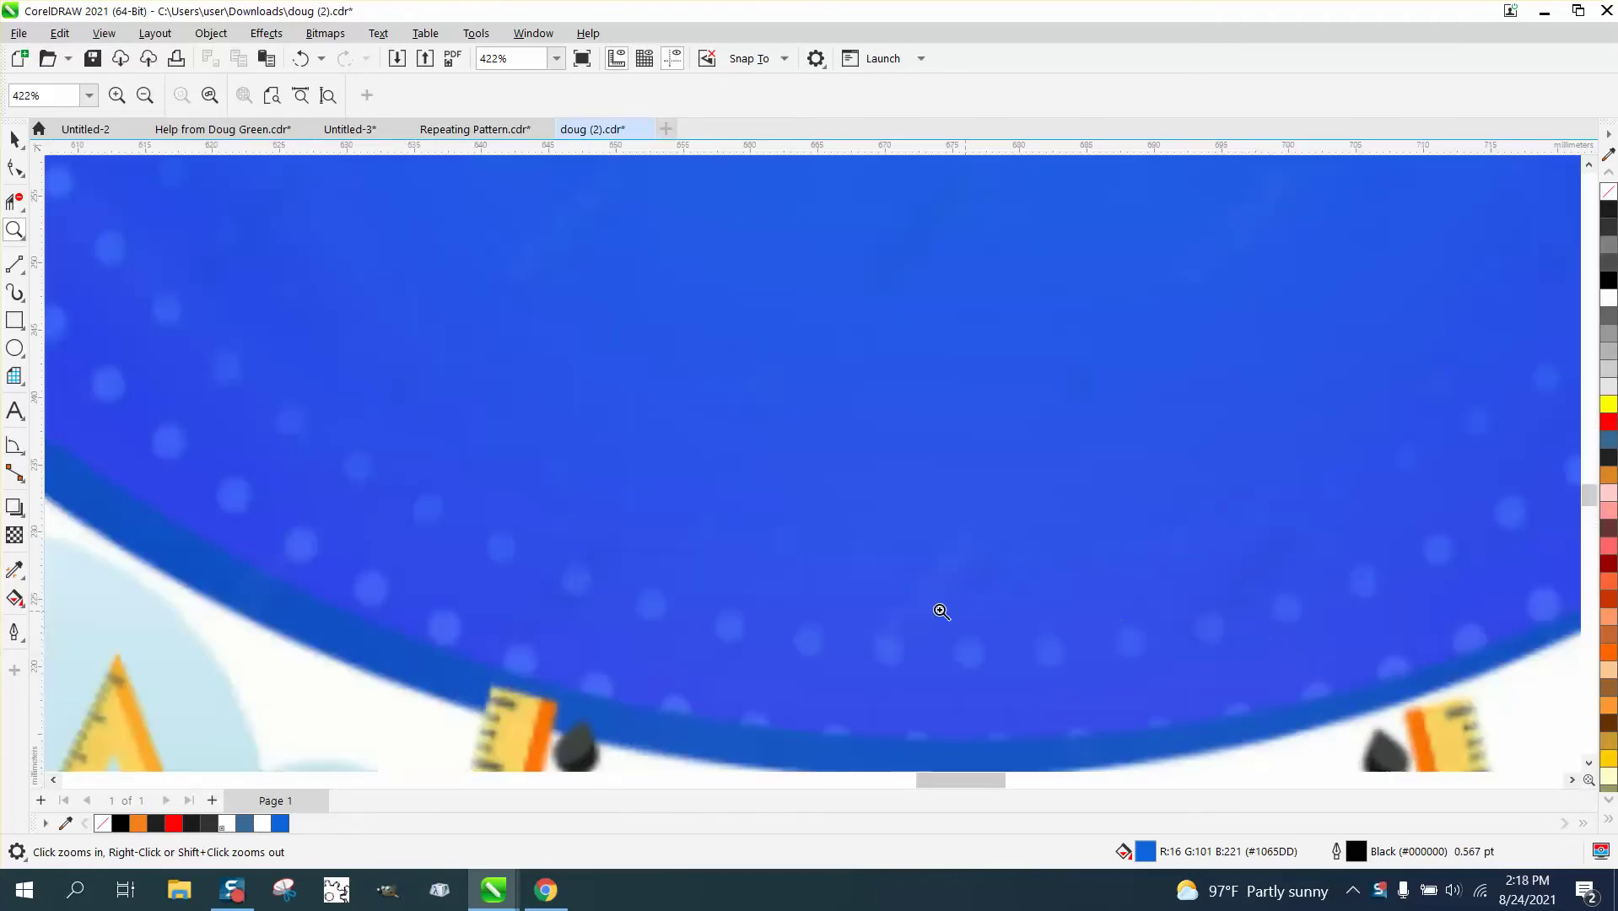
{"action": "scroll", "coordinate": [835, 603], "scroll_direction": "down", "scroll_amount": 2}
{"action": "scroll", "coordinate": [895, 598], "scroll_direction": "down", "scroll_amount": 2}
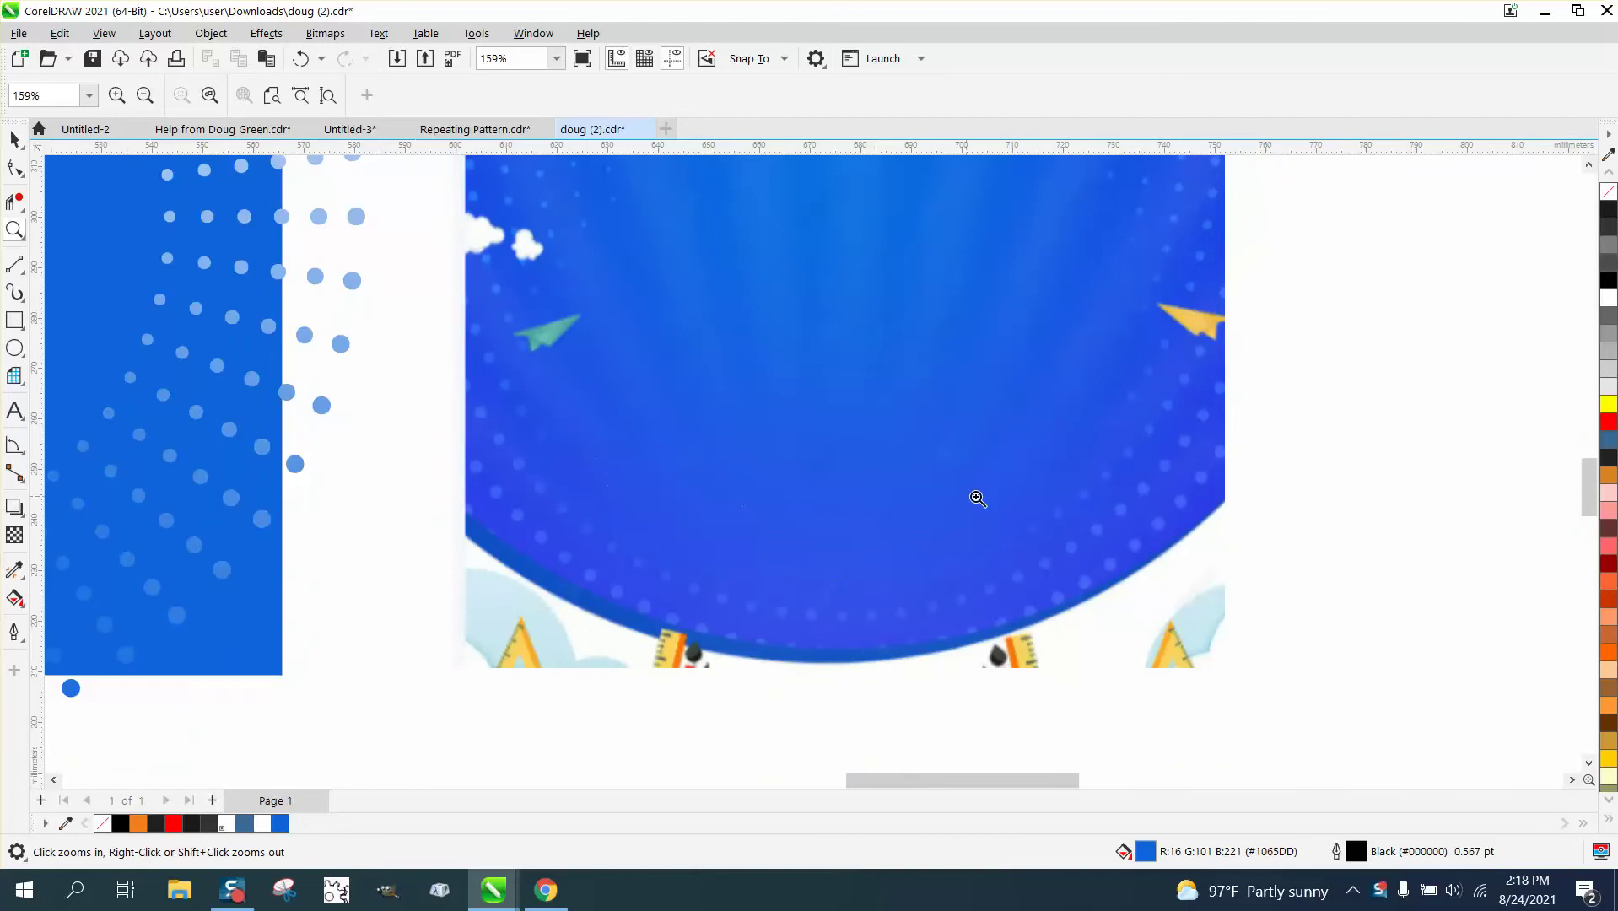
{"action": "scroll", "coordinate": [1053, 498], "scroll_direction": "down", "scroll_amount": 2}
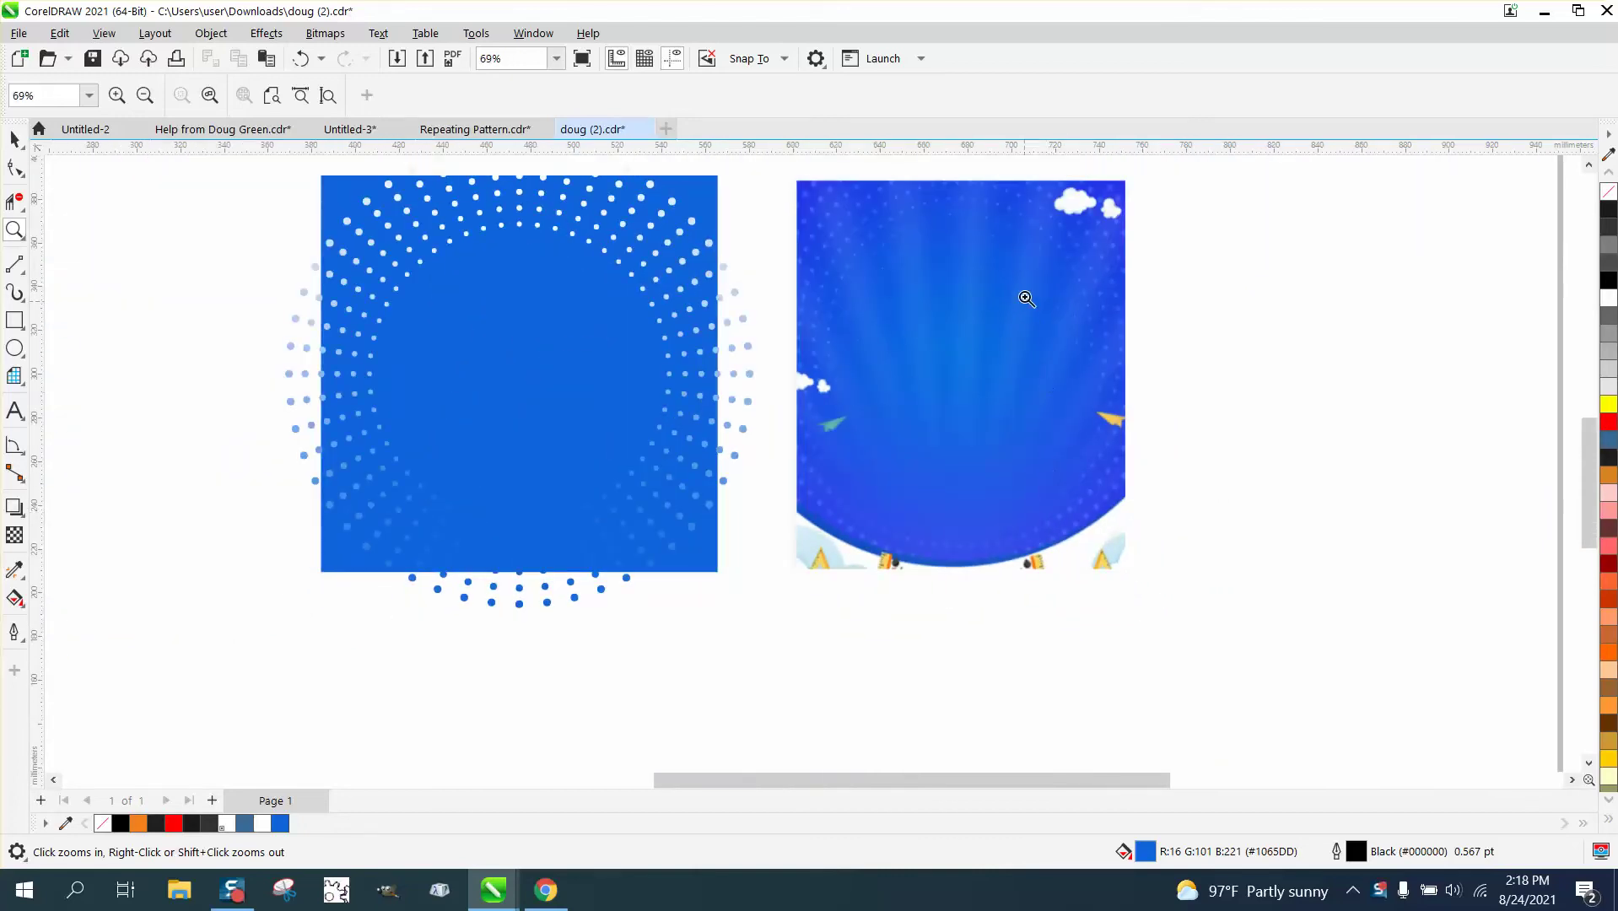
{"action": "scroll", "coordinate": [933, 456], "scroll_direction": "up", "scroll_amount": 6}
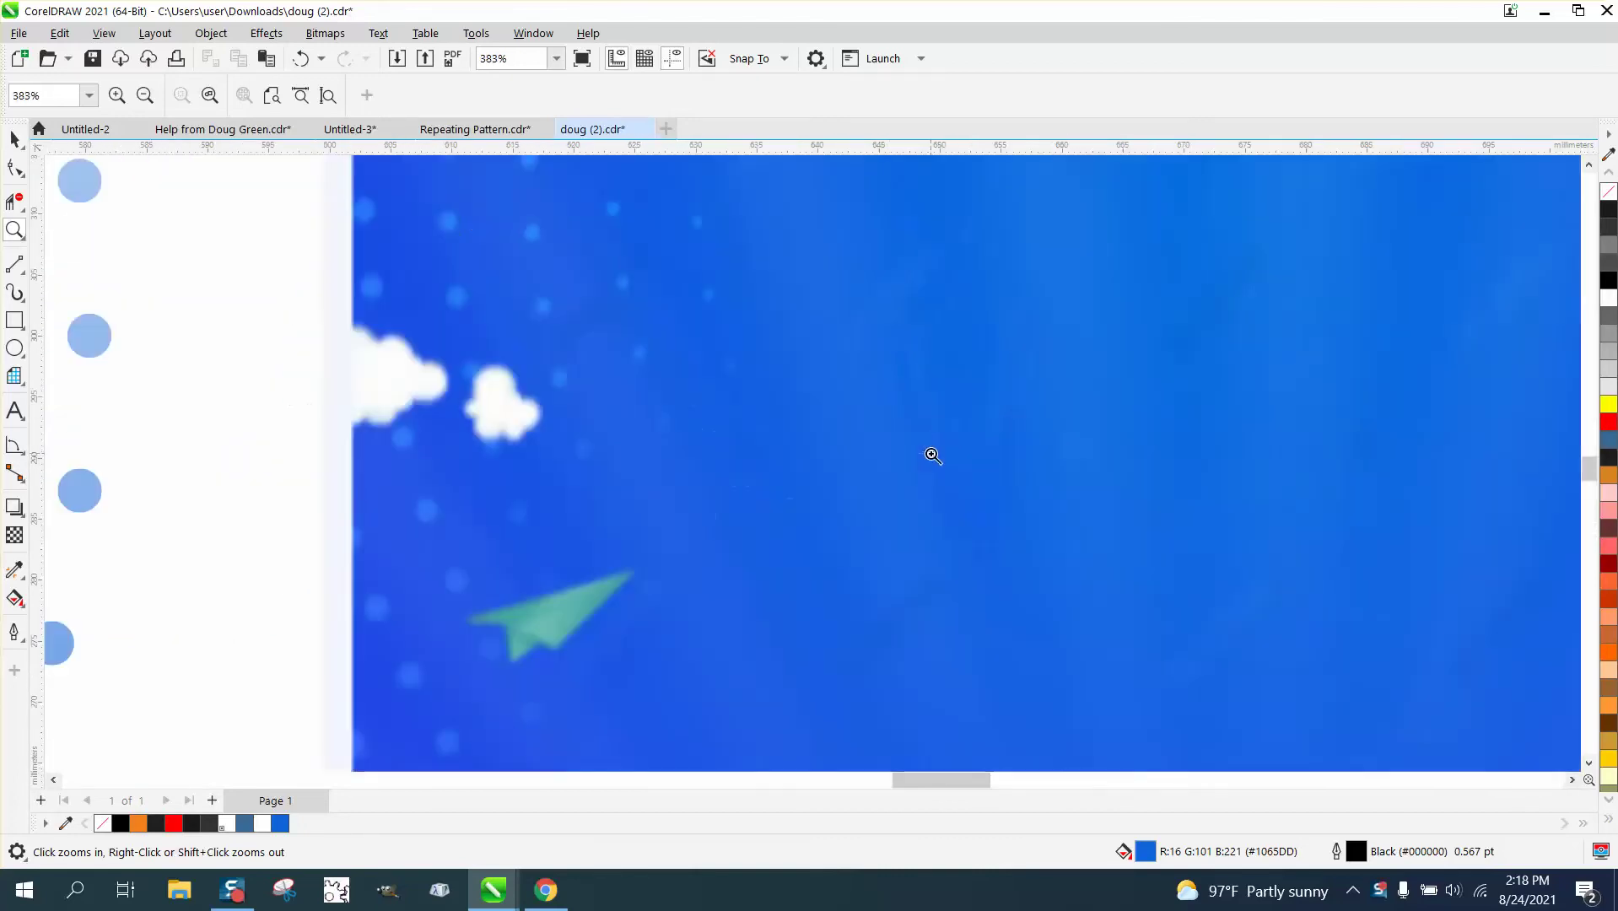
{"action": "scroll", "coordinate": [932, 456], "scroll_direction": "down", "scroll_amount": 5}
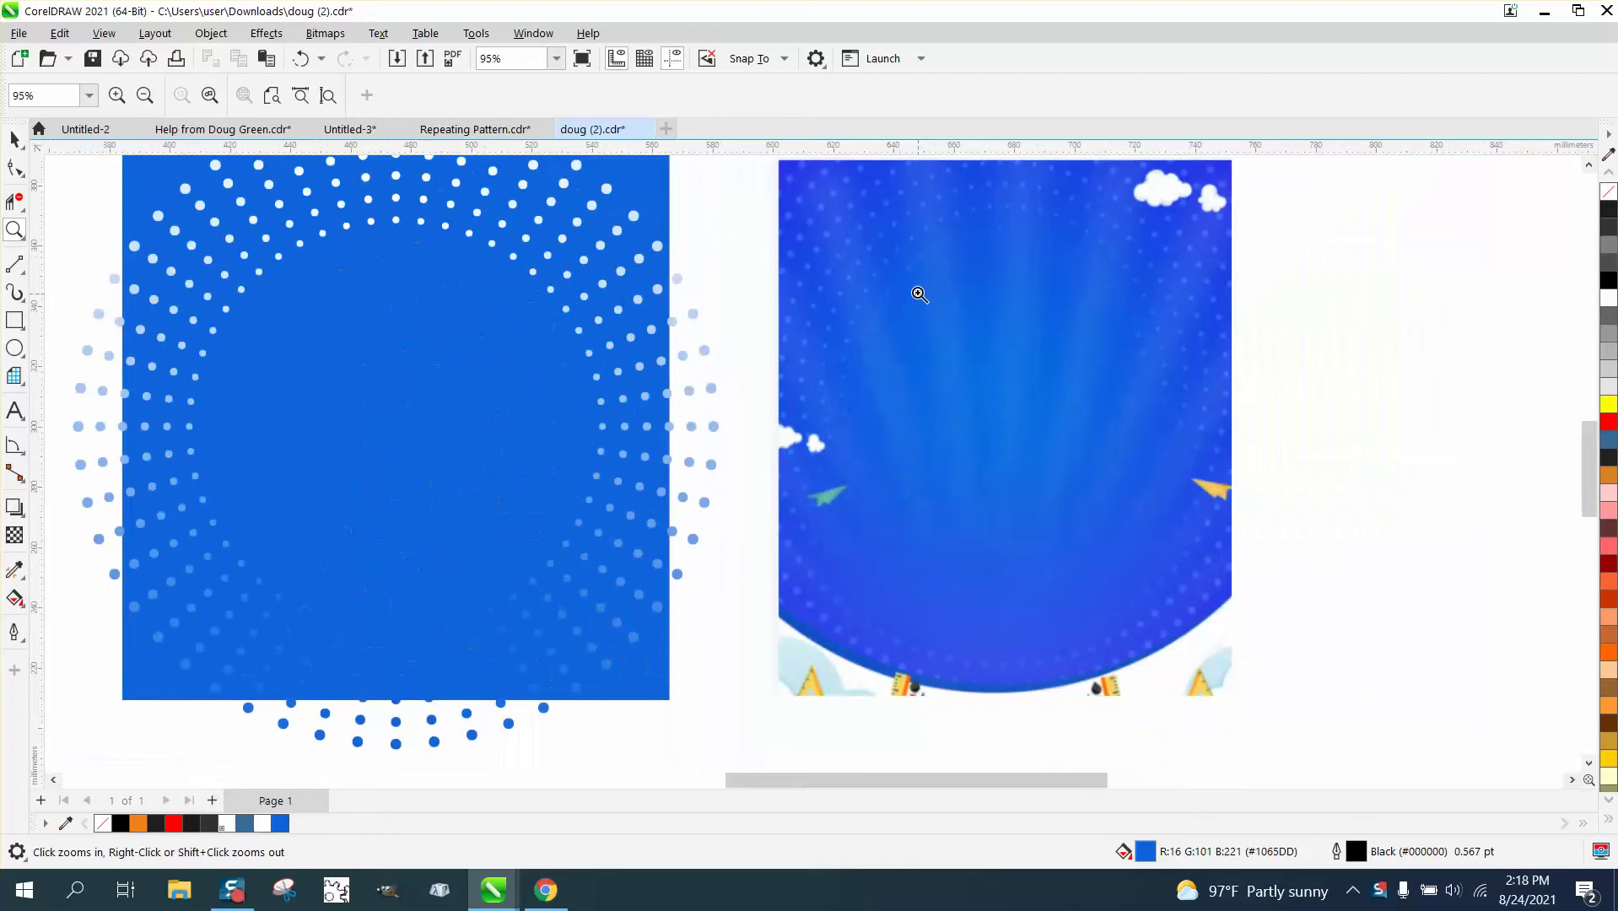
{"action": "scroll", "coordinate": [616, 279], "scroll_direction": "down", "scroll_amount": 1}
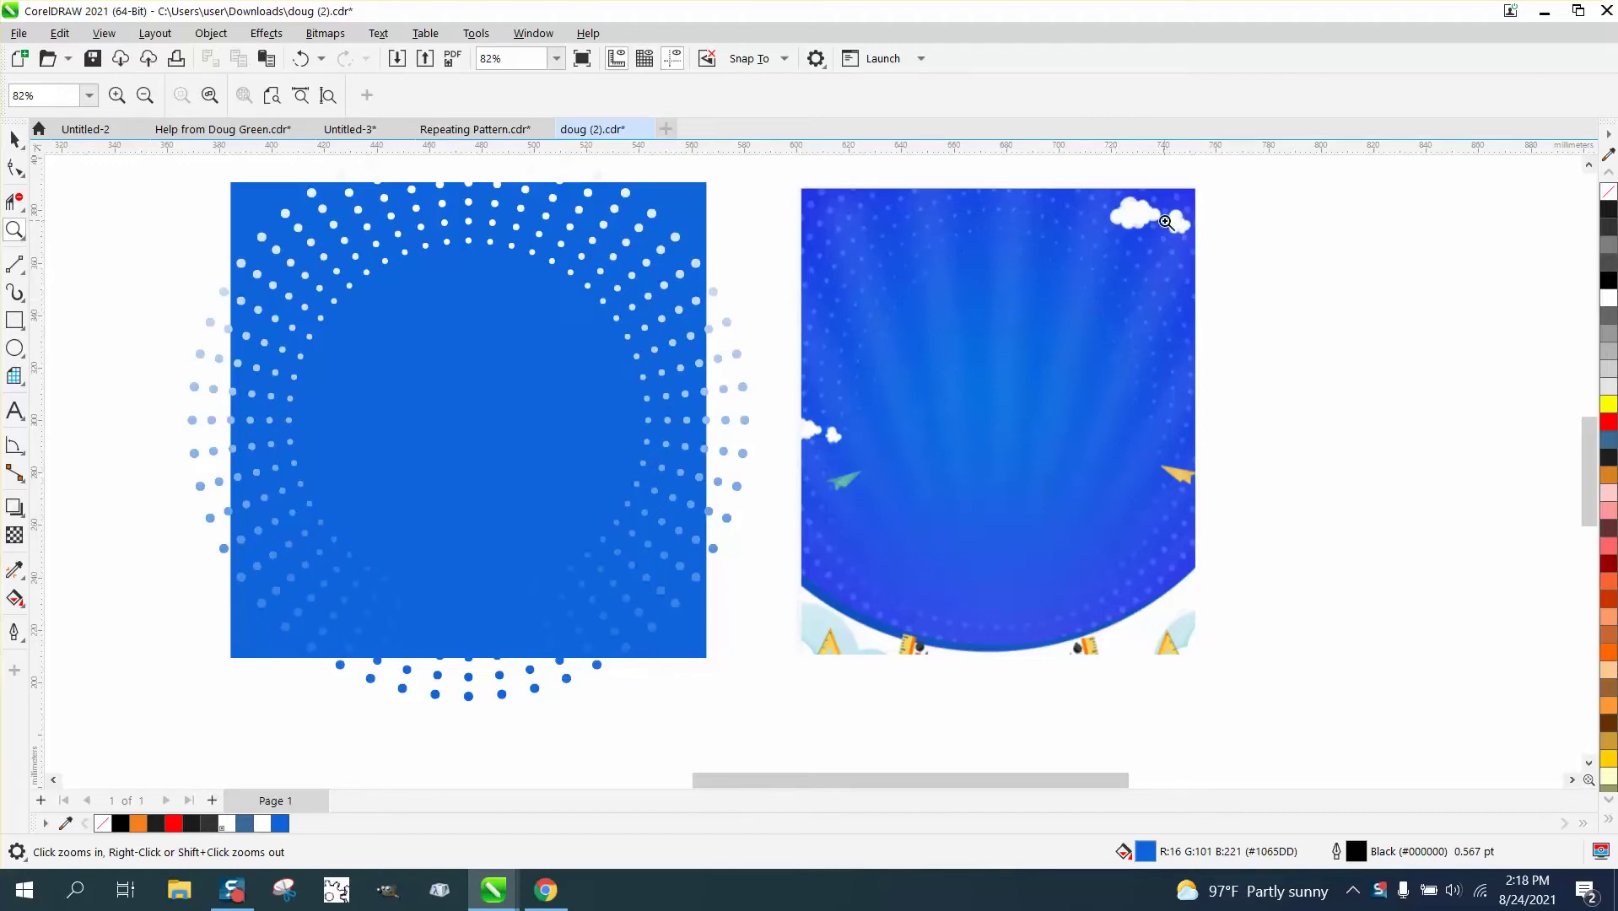
{"action": "scroll", "coordinate": [1146, 263], "scroll_direction": "down", "scroll_amount": 1}
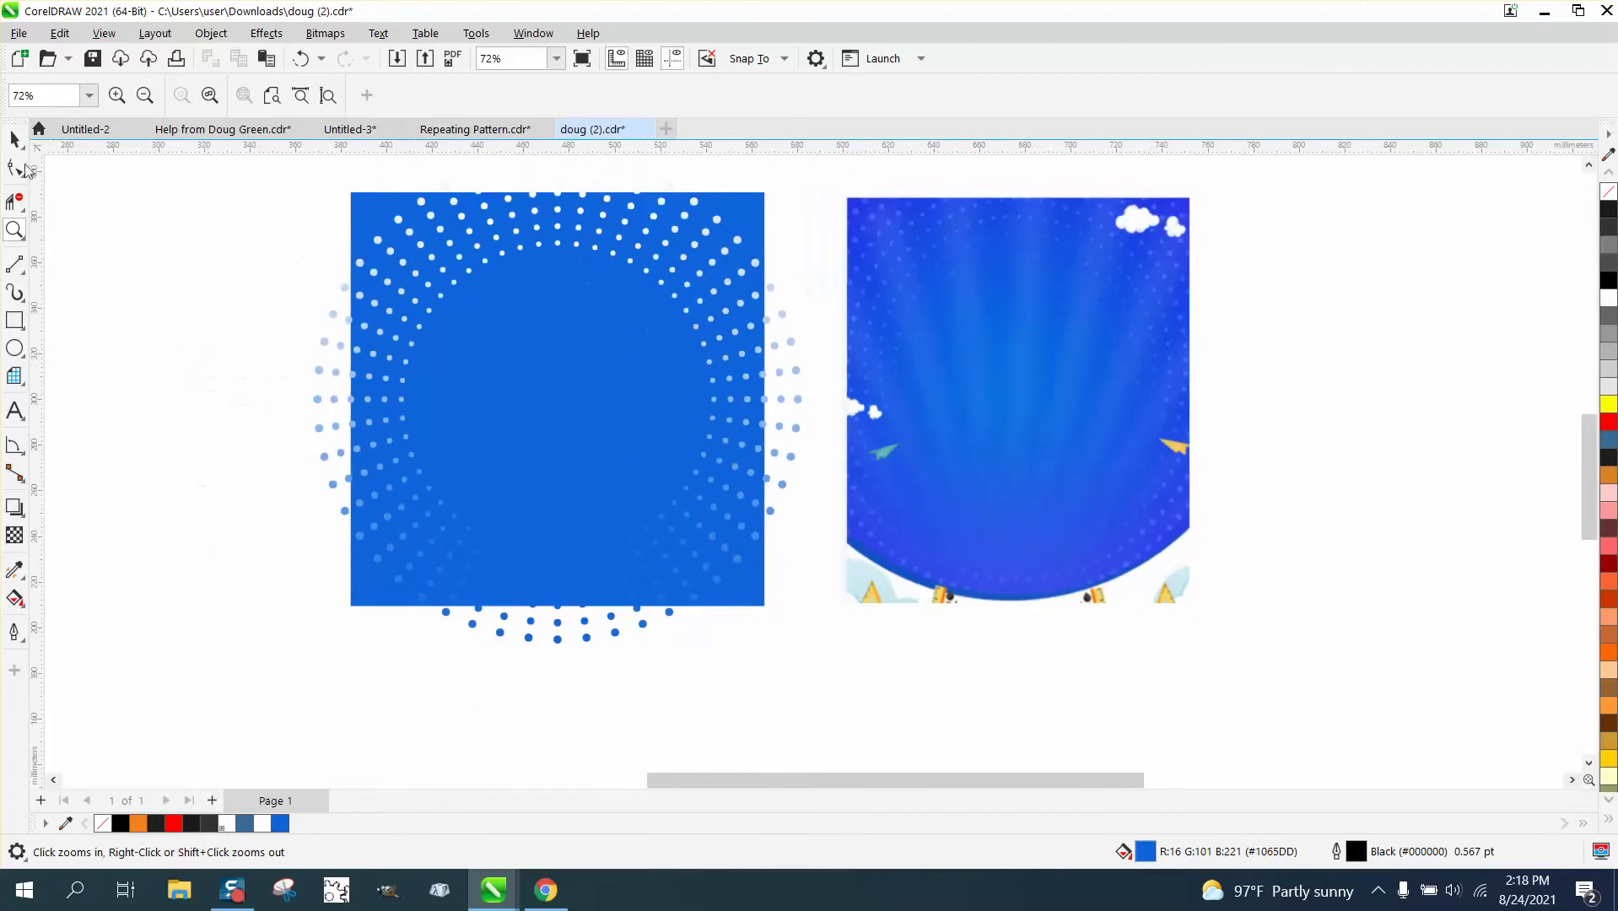
Select the dotted blue square and pull the square away from its ring of dots
{"action": "left_click", "coordinate": [14, 139]}
{"action": "left_click_drag", "start_coordinate": [276, 223], "coordinate": [785, 581]}
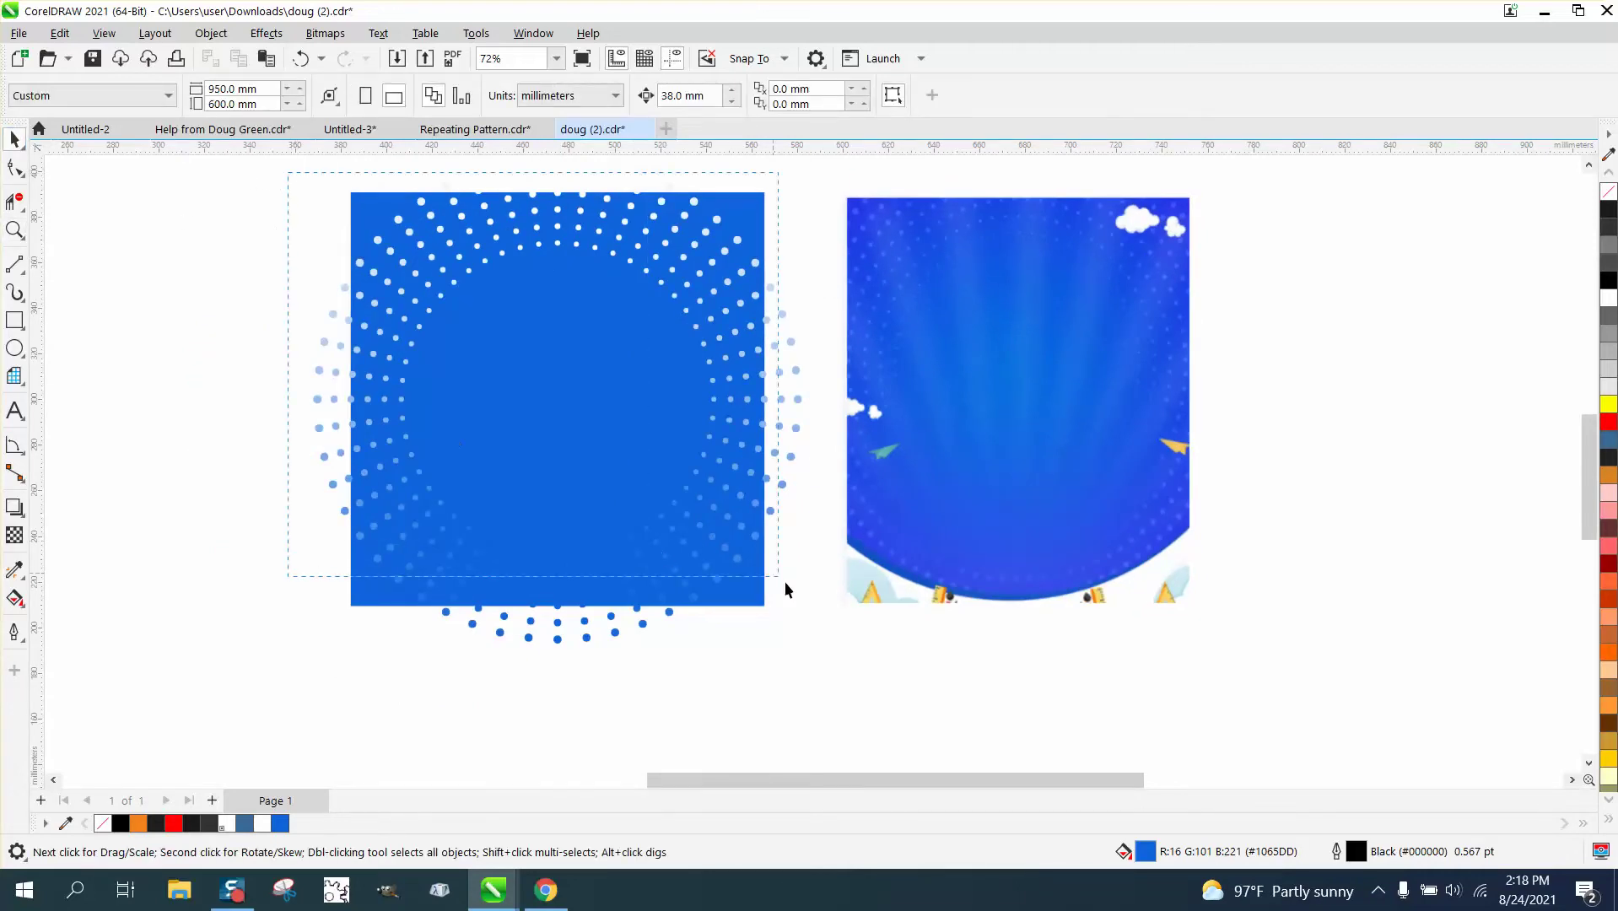
{"action": "left_click_drag", "start_coordinate": [827, 690], "coordinate": [827, 690]}
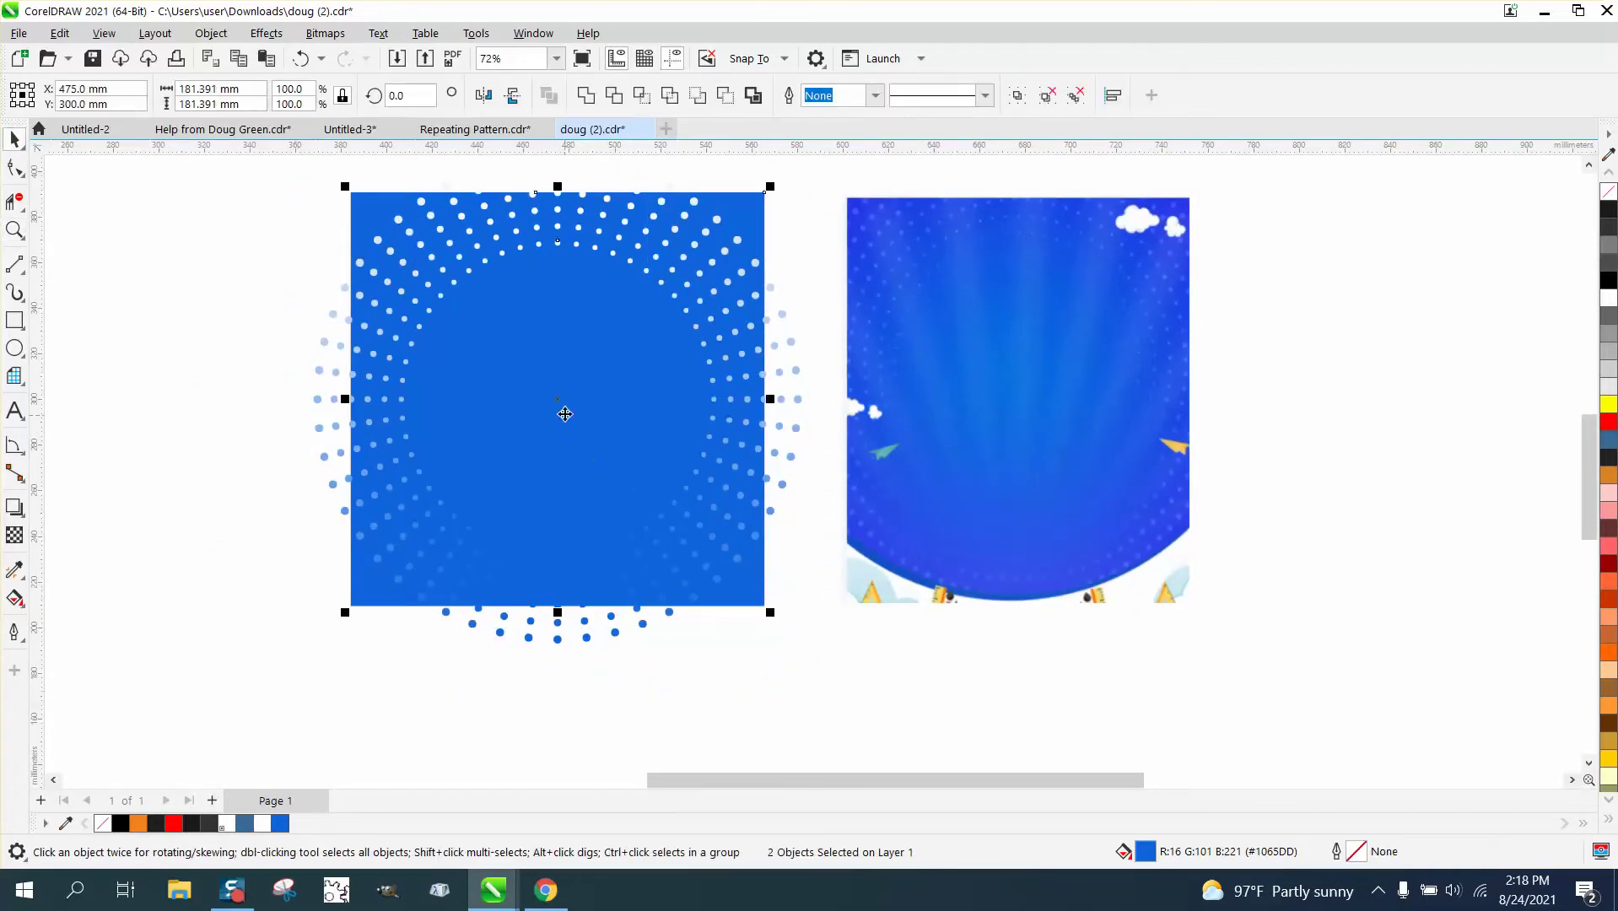
{"action": "left_click_drag", "start_coordinate": [563, 412], "coordinate": [1409, 401]}
Delete both pieces of the dotted ring and then the blue square
{"action": "left_click", "coordinate": [390, 398]}
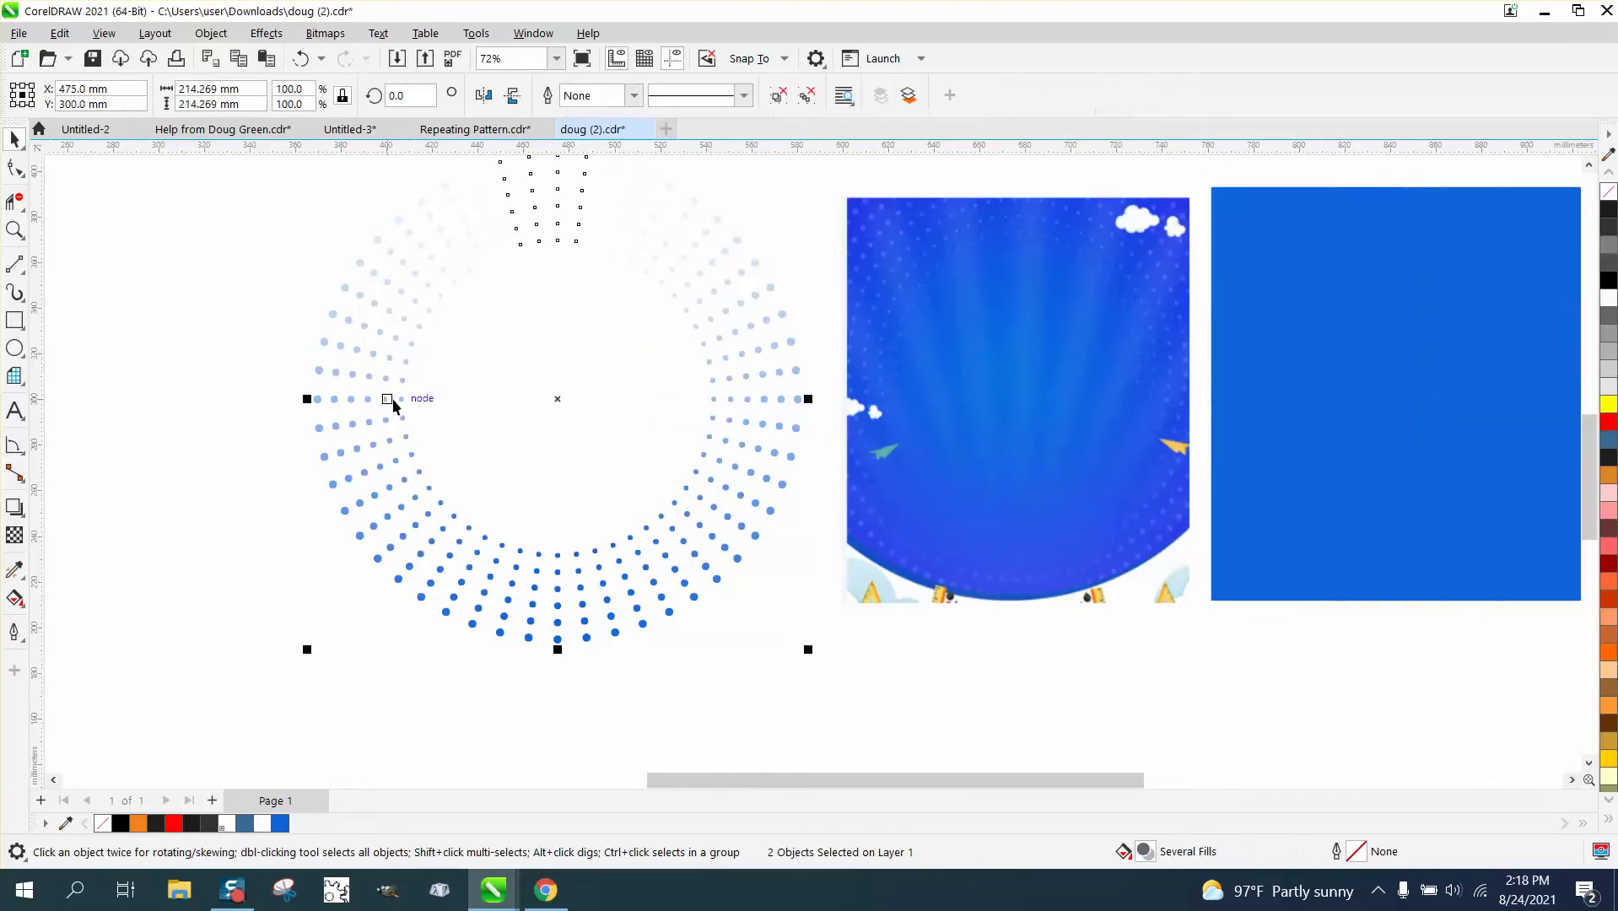
{"action": "key", "text": "Delete"}
{"action": "scroll", "coordinate": [416, 402], "scroll_direction": "down", "scroll_amount": 1}
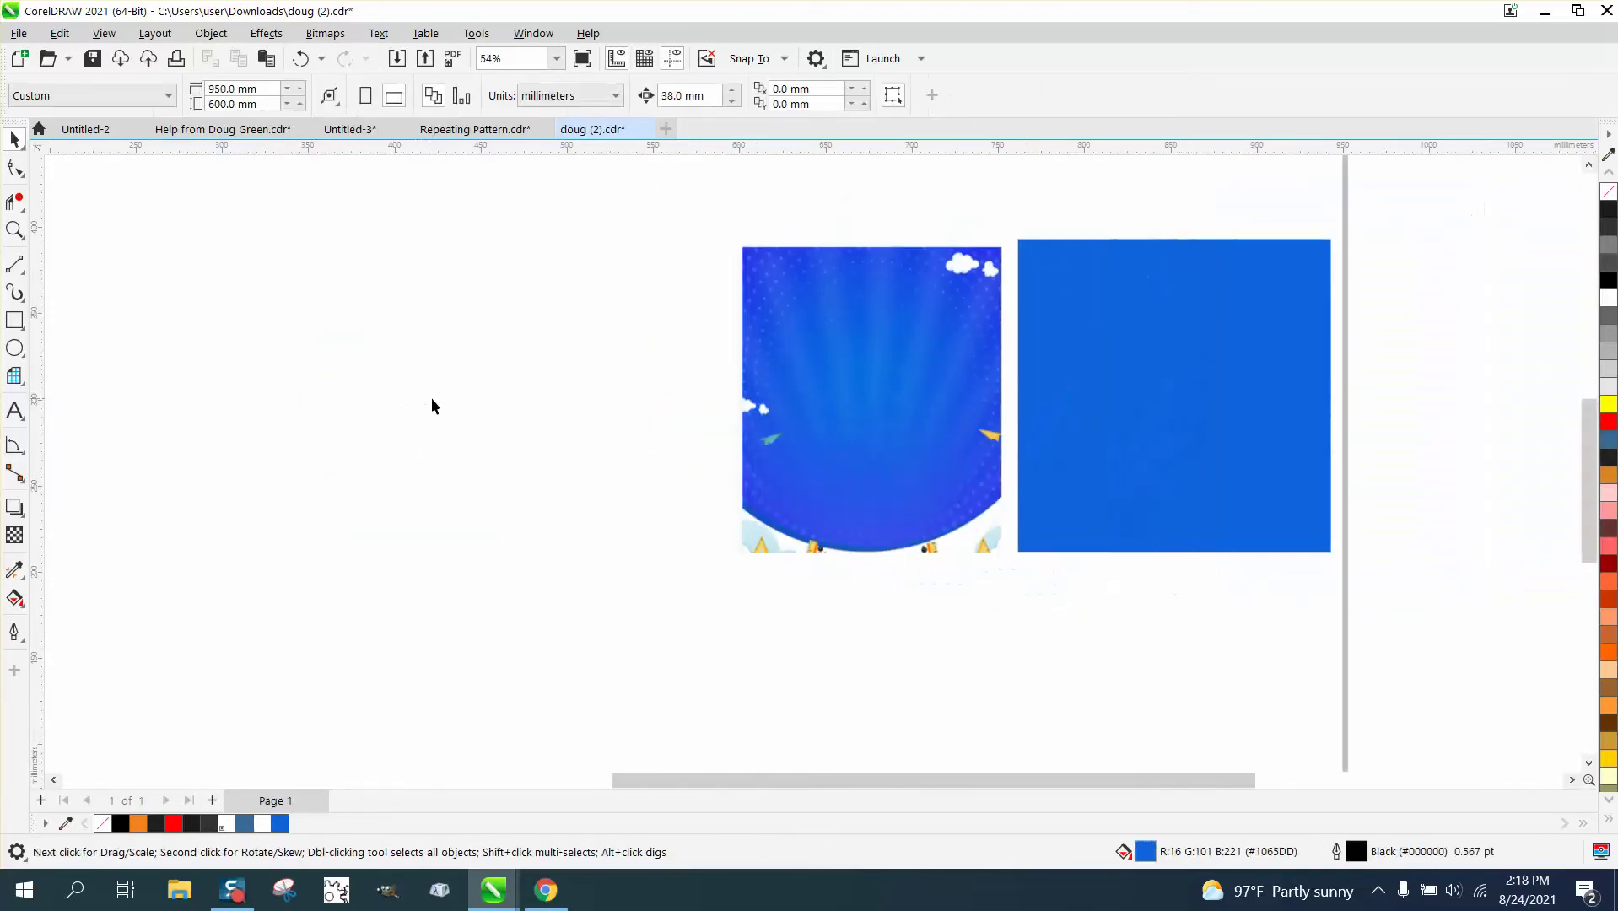
{"action": "left_click_drag", "start_coordinate": [1231, 428], "coordinate": [531, 434]}
{"action": "left_click", "coordinate": [1052, 397]}
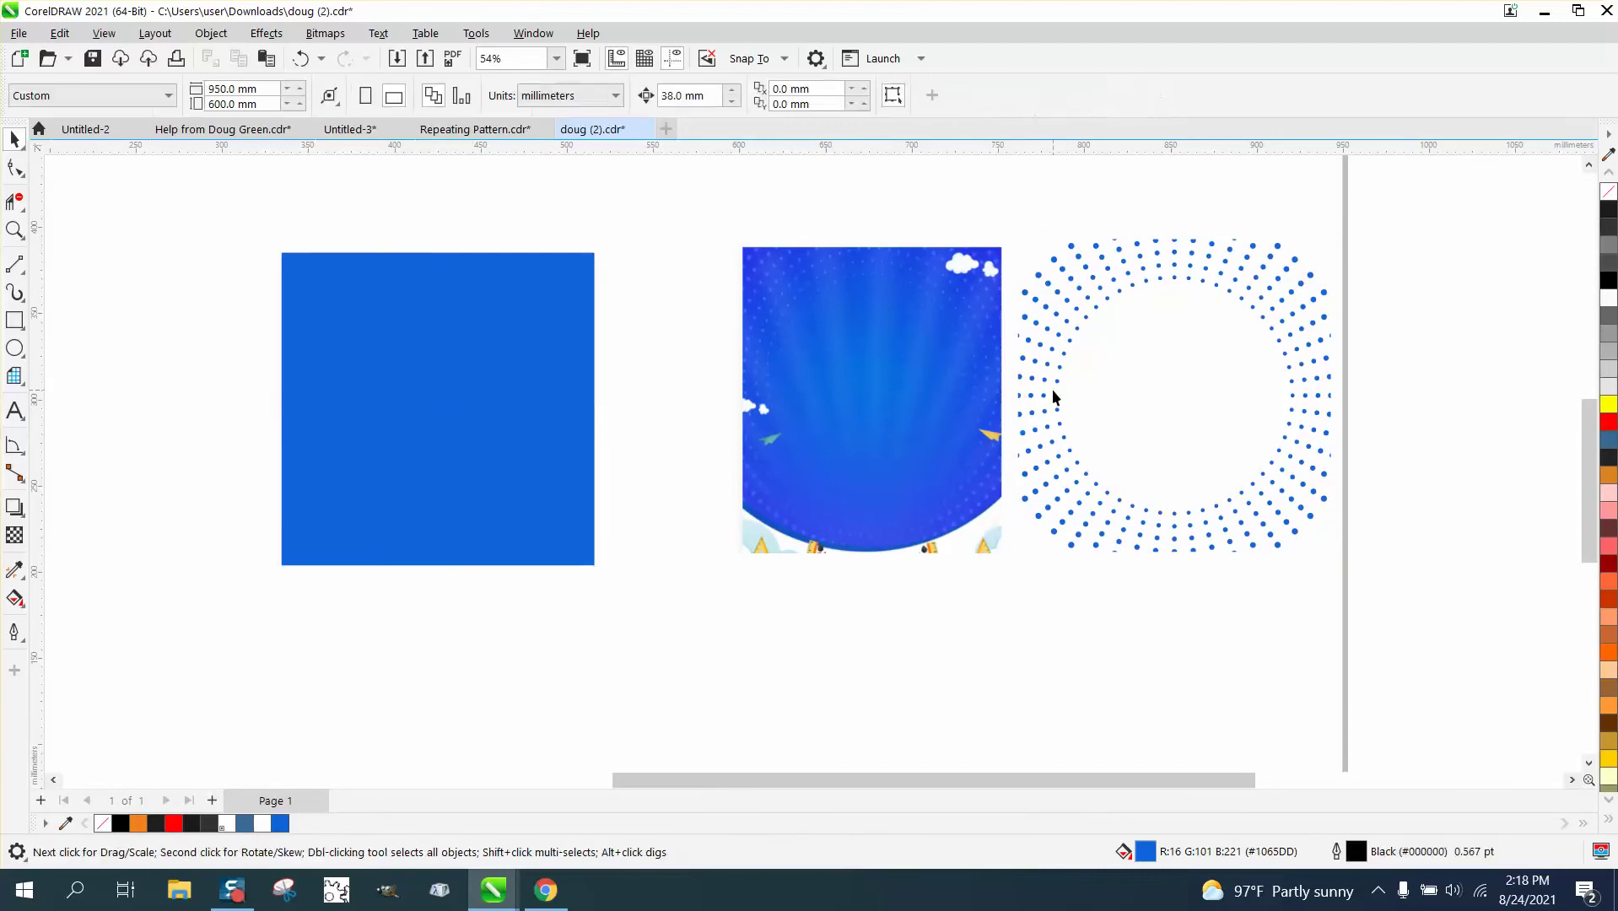
{"action": "left_click", "coordinate": [1073, 346]}
{"action": "key", "text": "Delete"}
{"action": "left_click", "coordinate": [542, 346]}
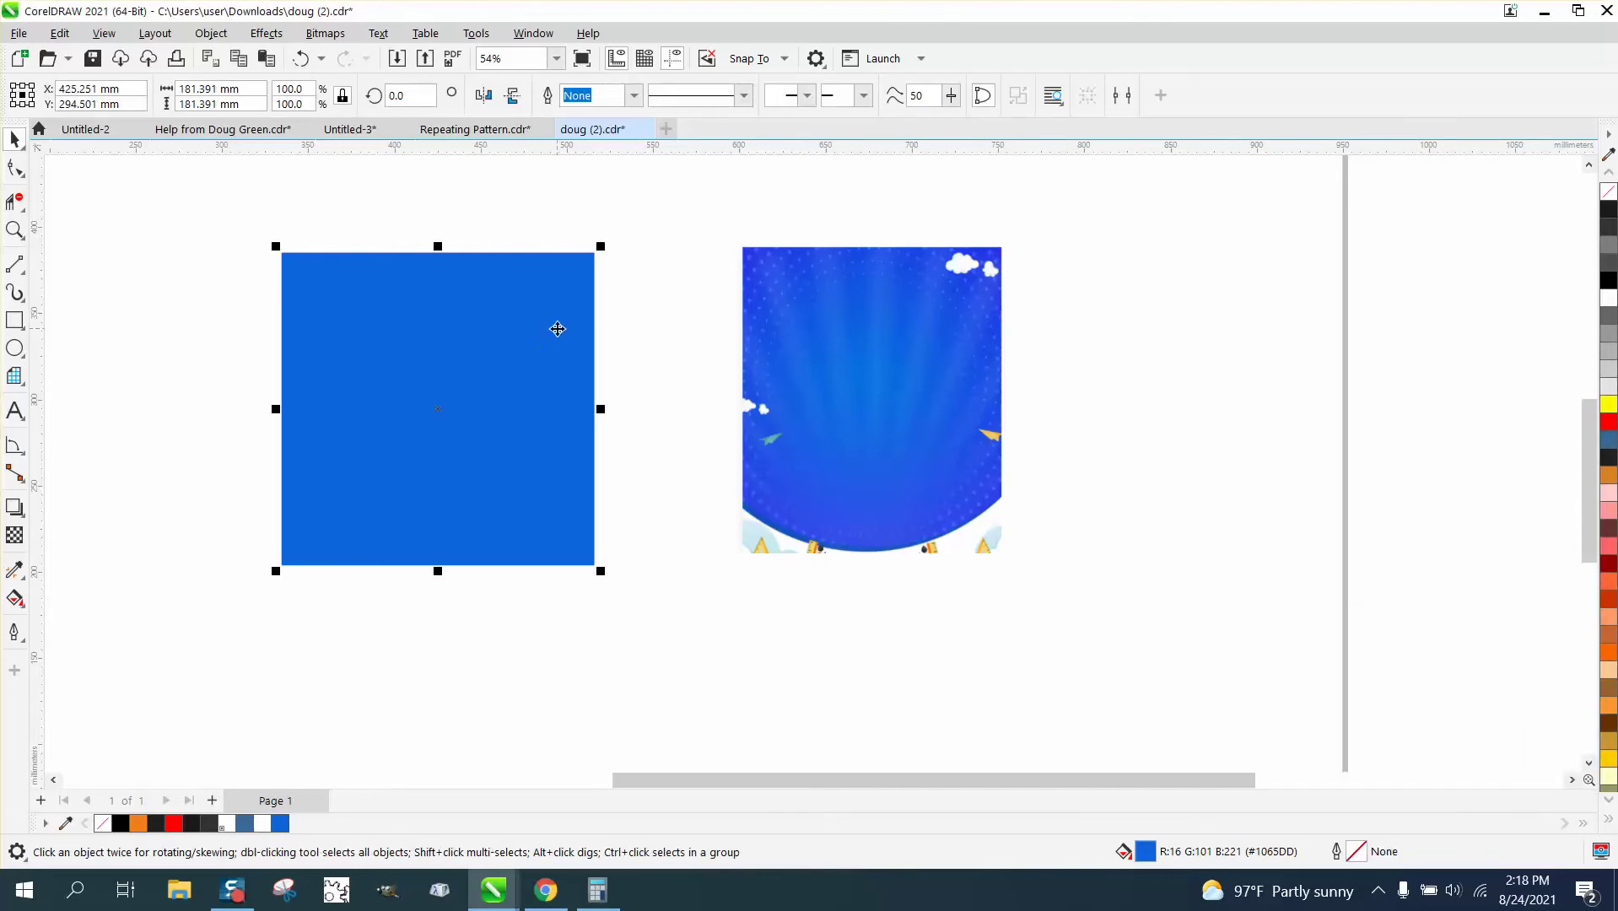
{"action": "key", "text": "Delete"}
Draw a square left of the sky image, then delete it because it came out blue-filled
{"action": "left_click", "coordinate": [14, 321]}
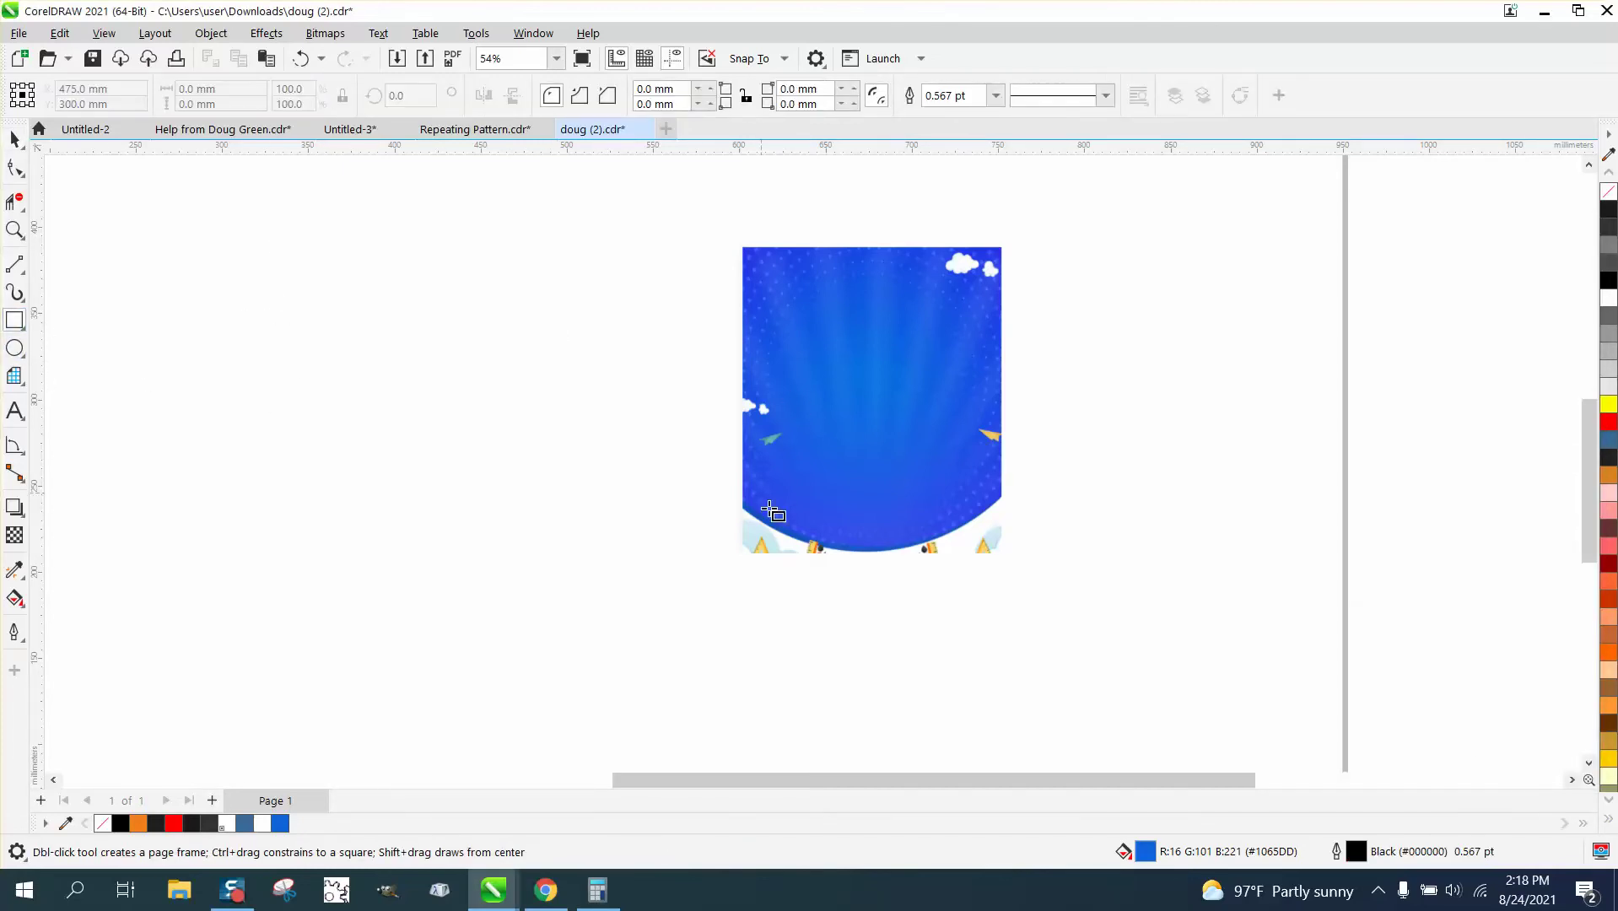
{"action": "left_click_drag", "start_coordinate": [345, 260], "coordinate": [577, 518]}
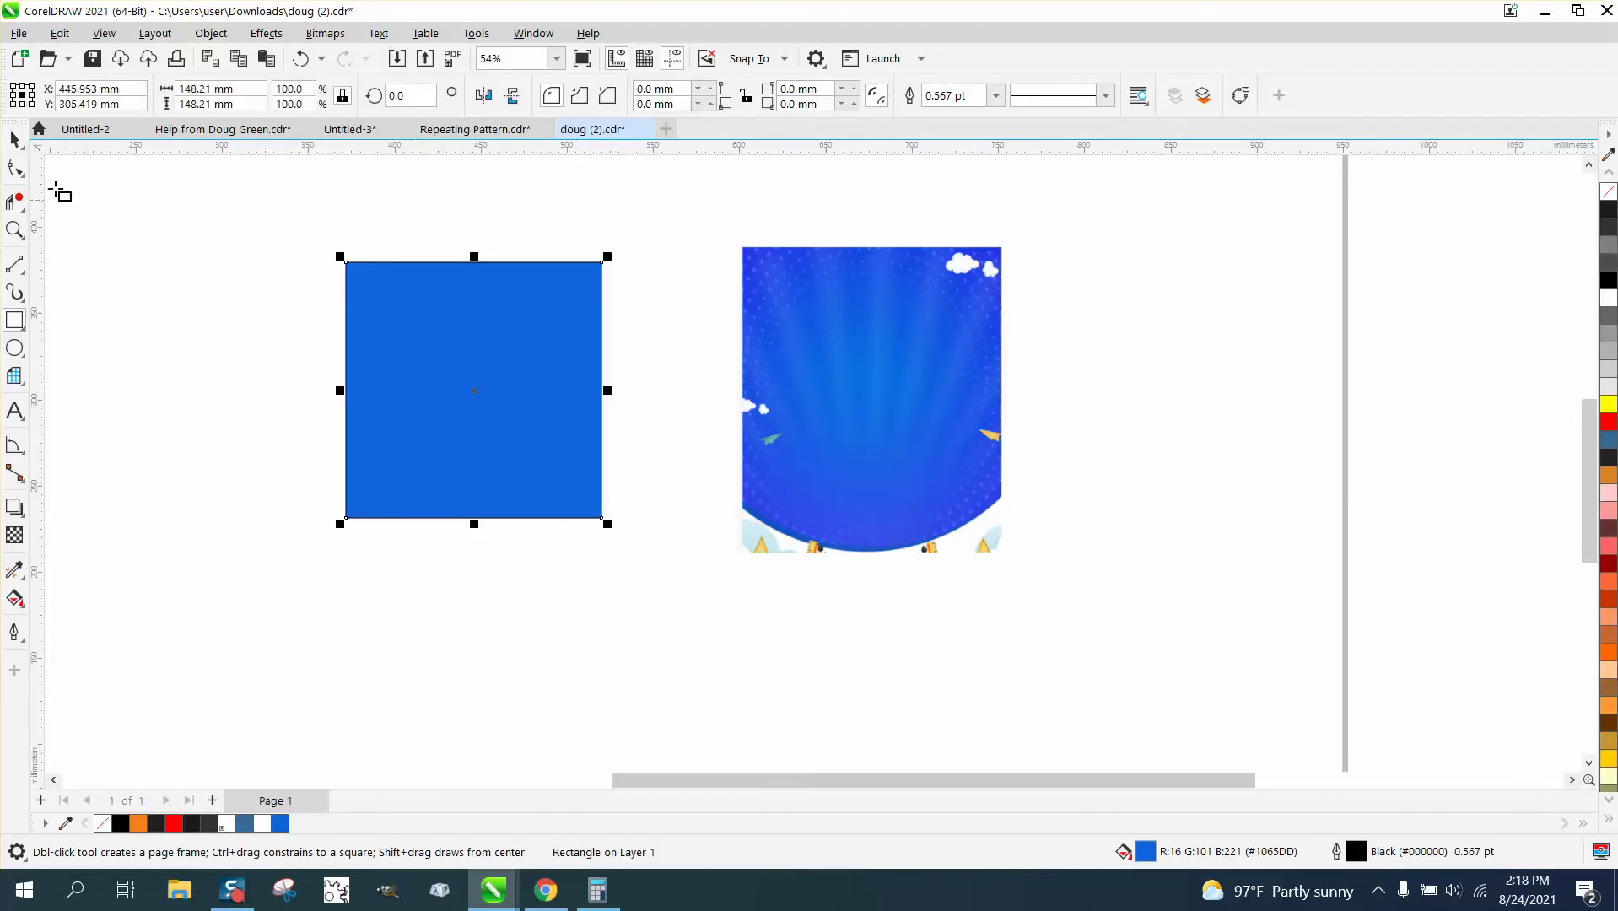
{"action": "left_click", "coordinate": [15, 140]}
{"action": "key", "text": "Delete"}
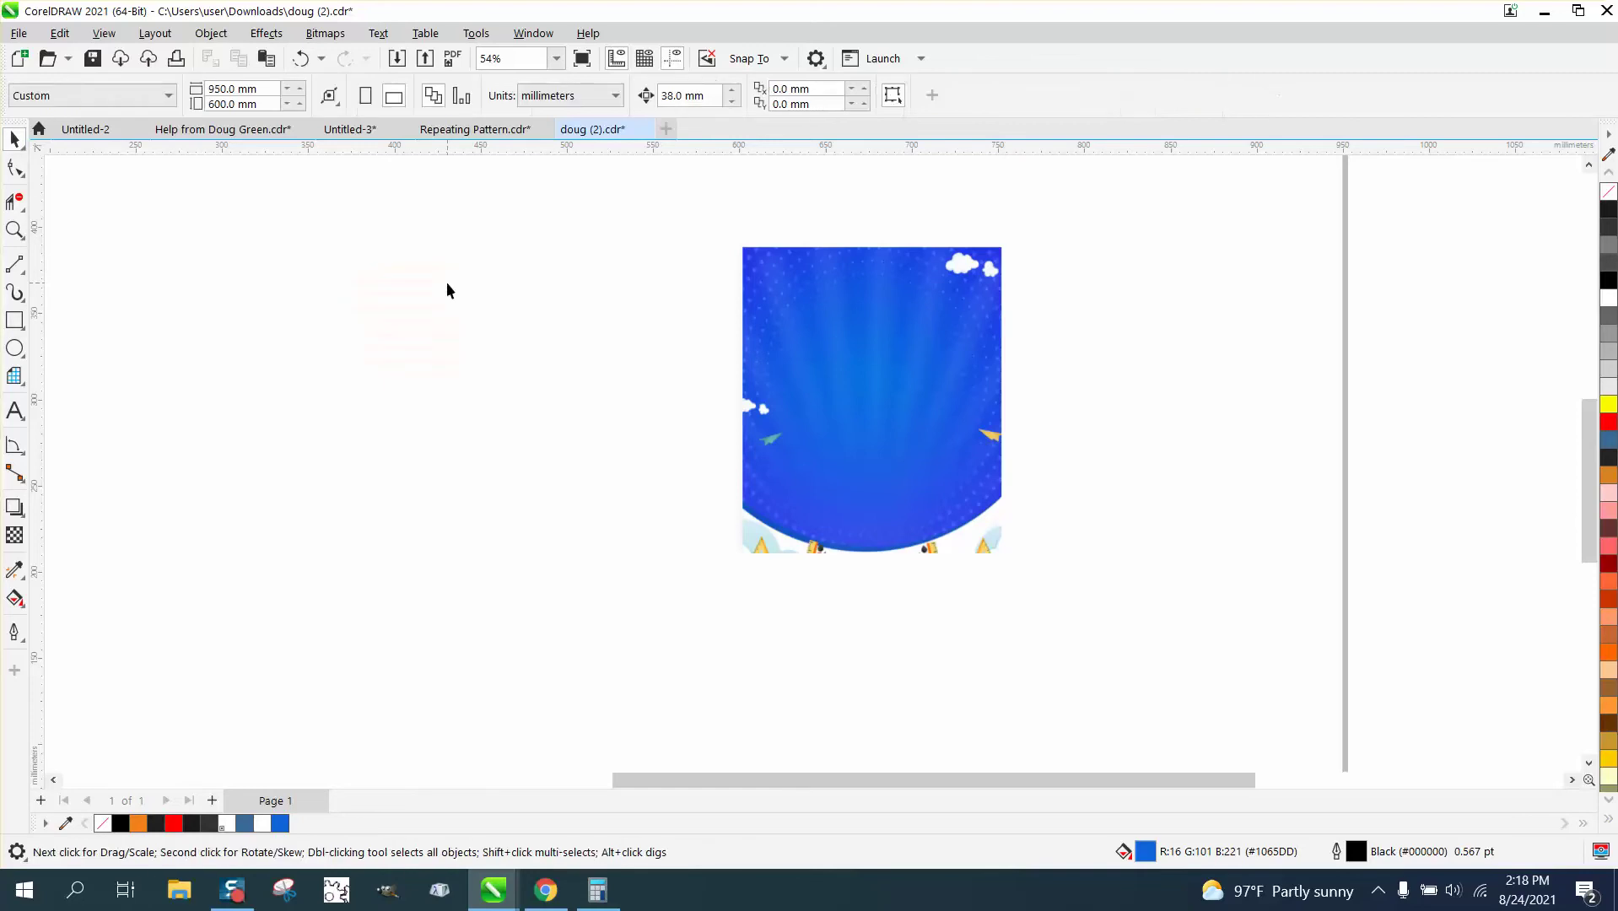
Set the document's default fill to No Fill and draw an unfilled square left of the sky image
{"action": "double_click", "coordinate": [1141, 855]}
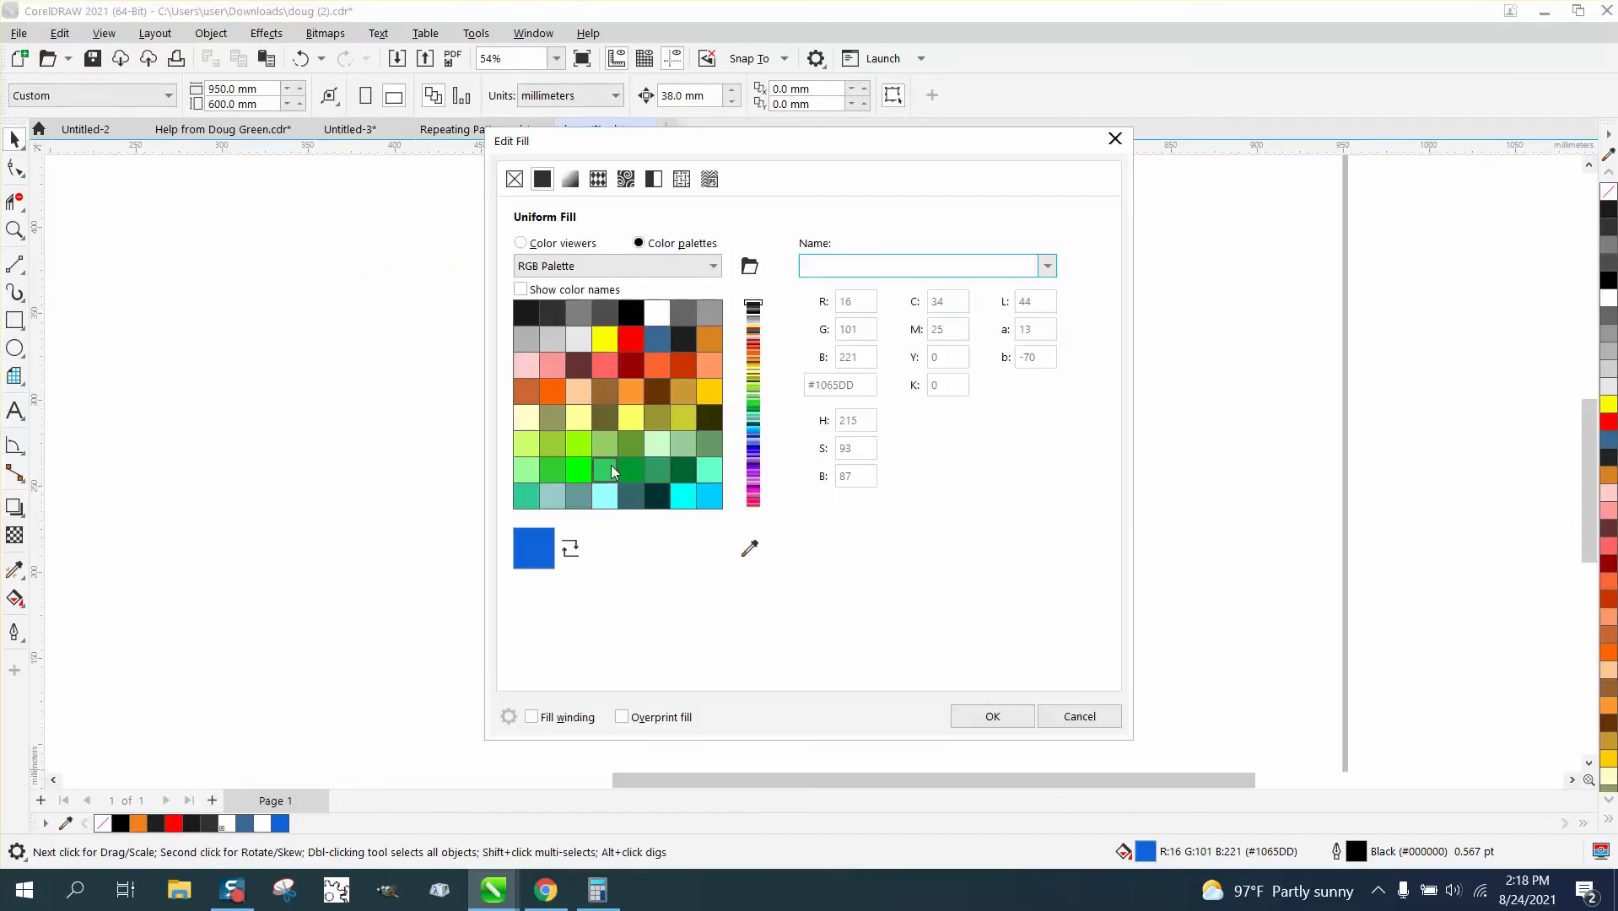
{"action": "left_click", "coordinate": [514, 180]}
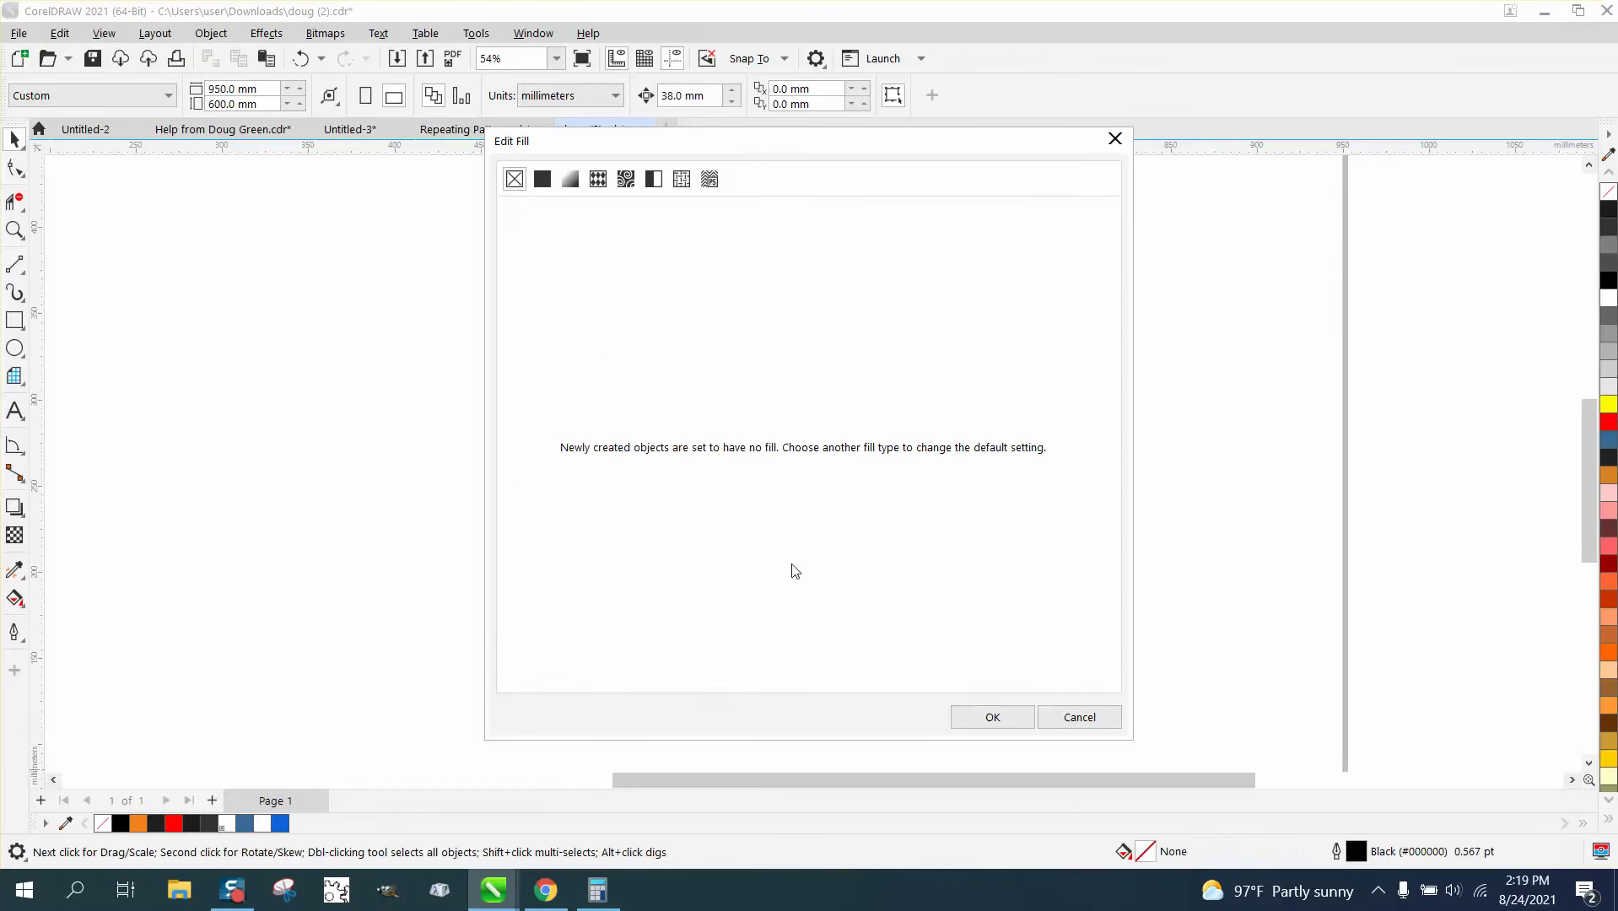
{"action": "left_click", "coordinate": [991, 715]}
{"action": "left_click", "coordinate": [833, 559]}
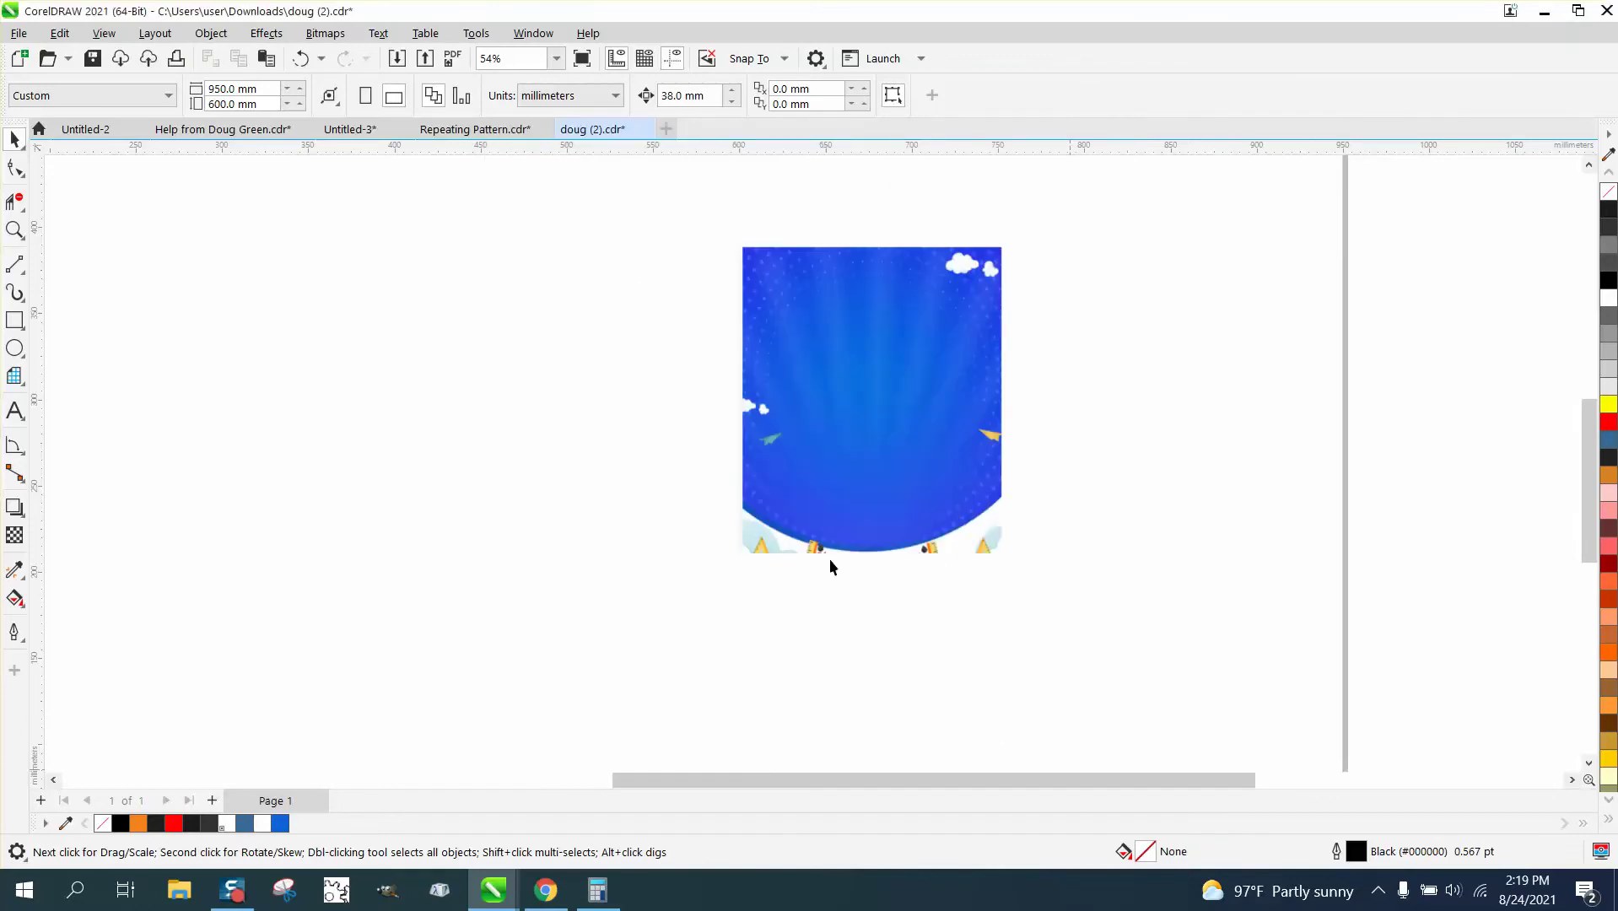
{"action": "left_click", "coordinate": [15, 321]}
{"action": "left_click_drag", "start_coordinate": [267, 289], "coordinate": [555, 578]}
Smart Fill the square with blue #0F6CE3 sampled from the sky image and remove its outline
{"action": "left_click", "coordinate": [25, 606]}
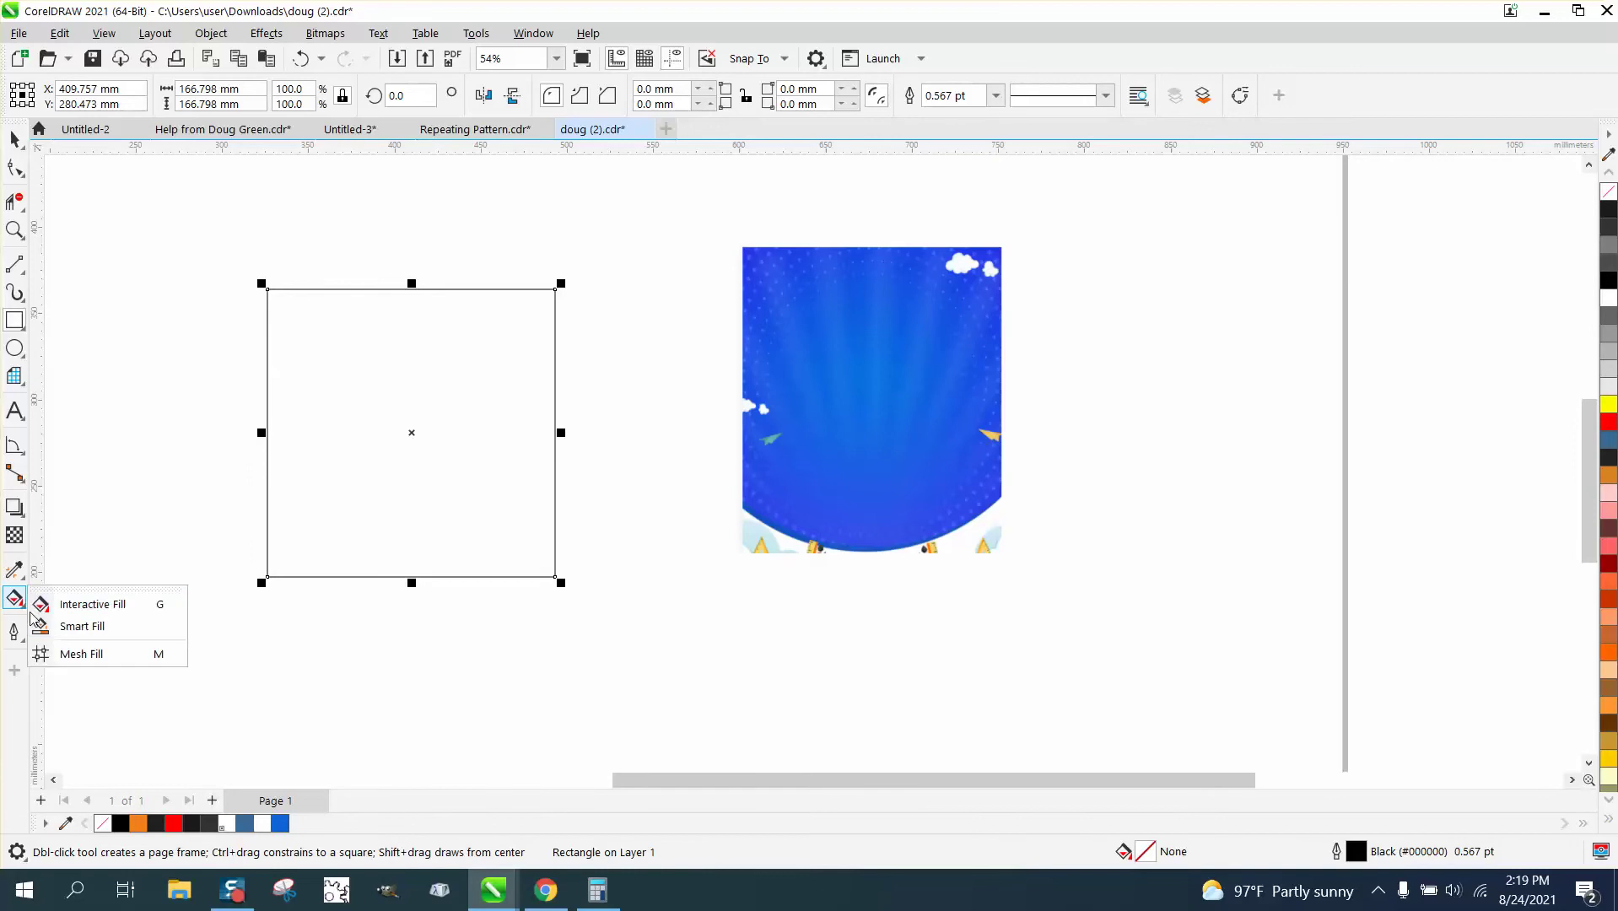
{"action": "left_click", "coordinate": [81, 624]}
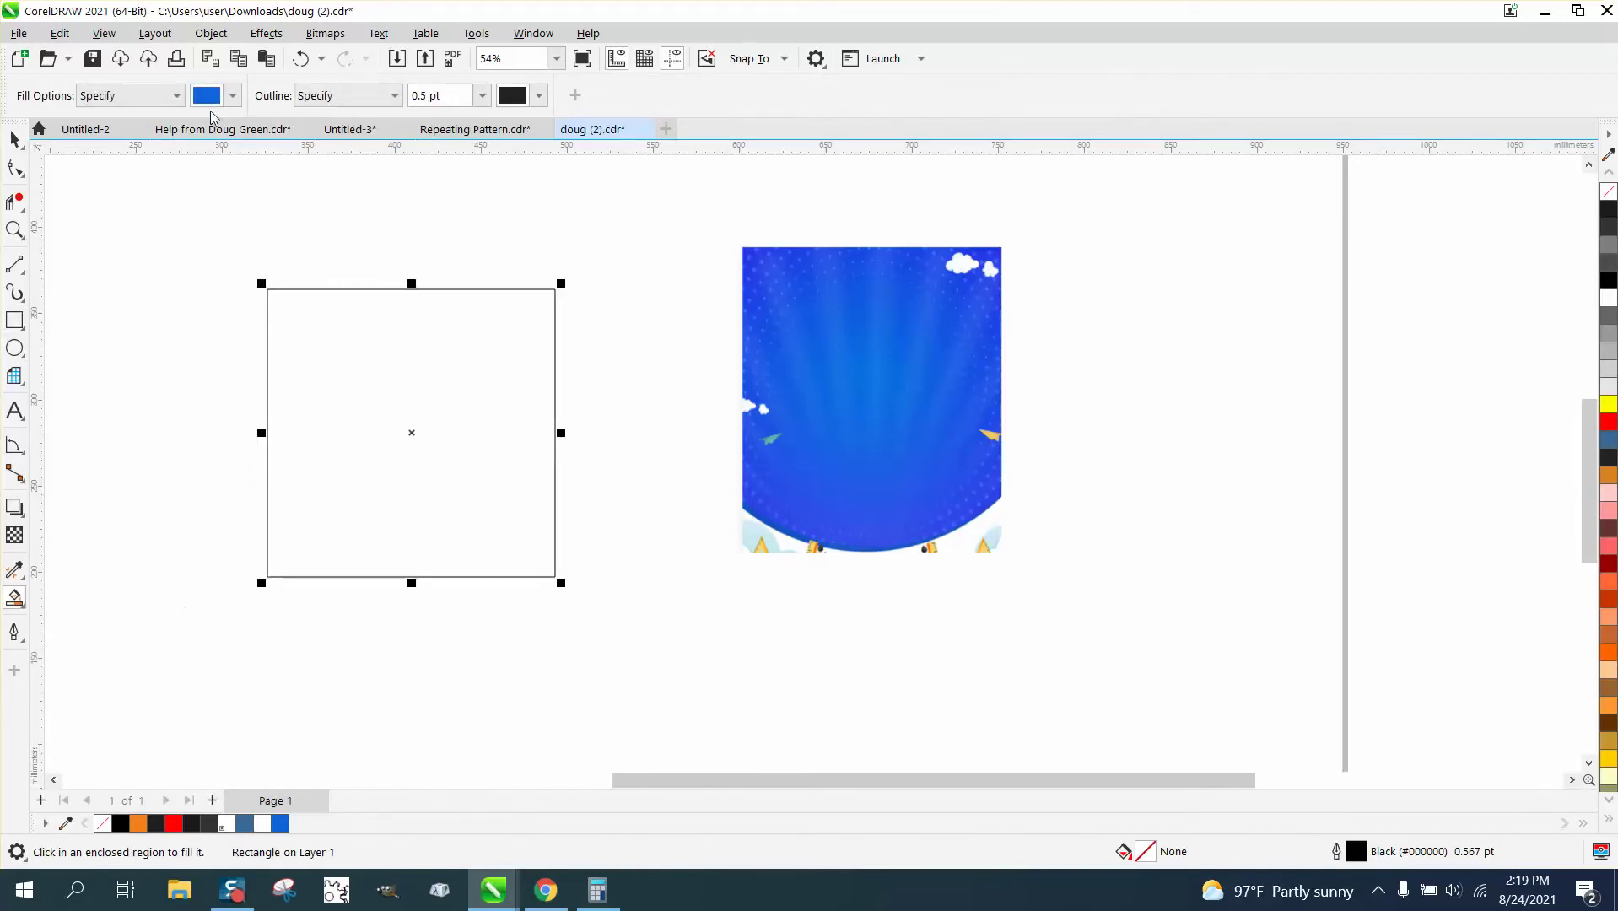
{"action": "left_click", "coordinate": [232, 95]}
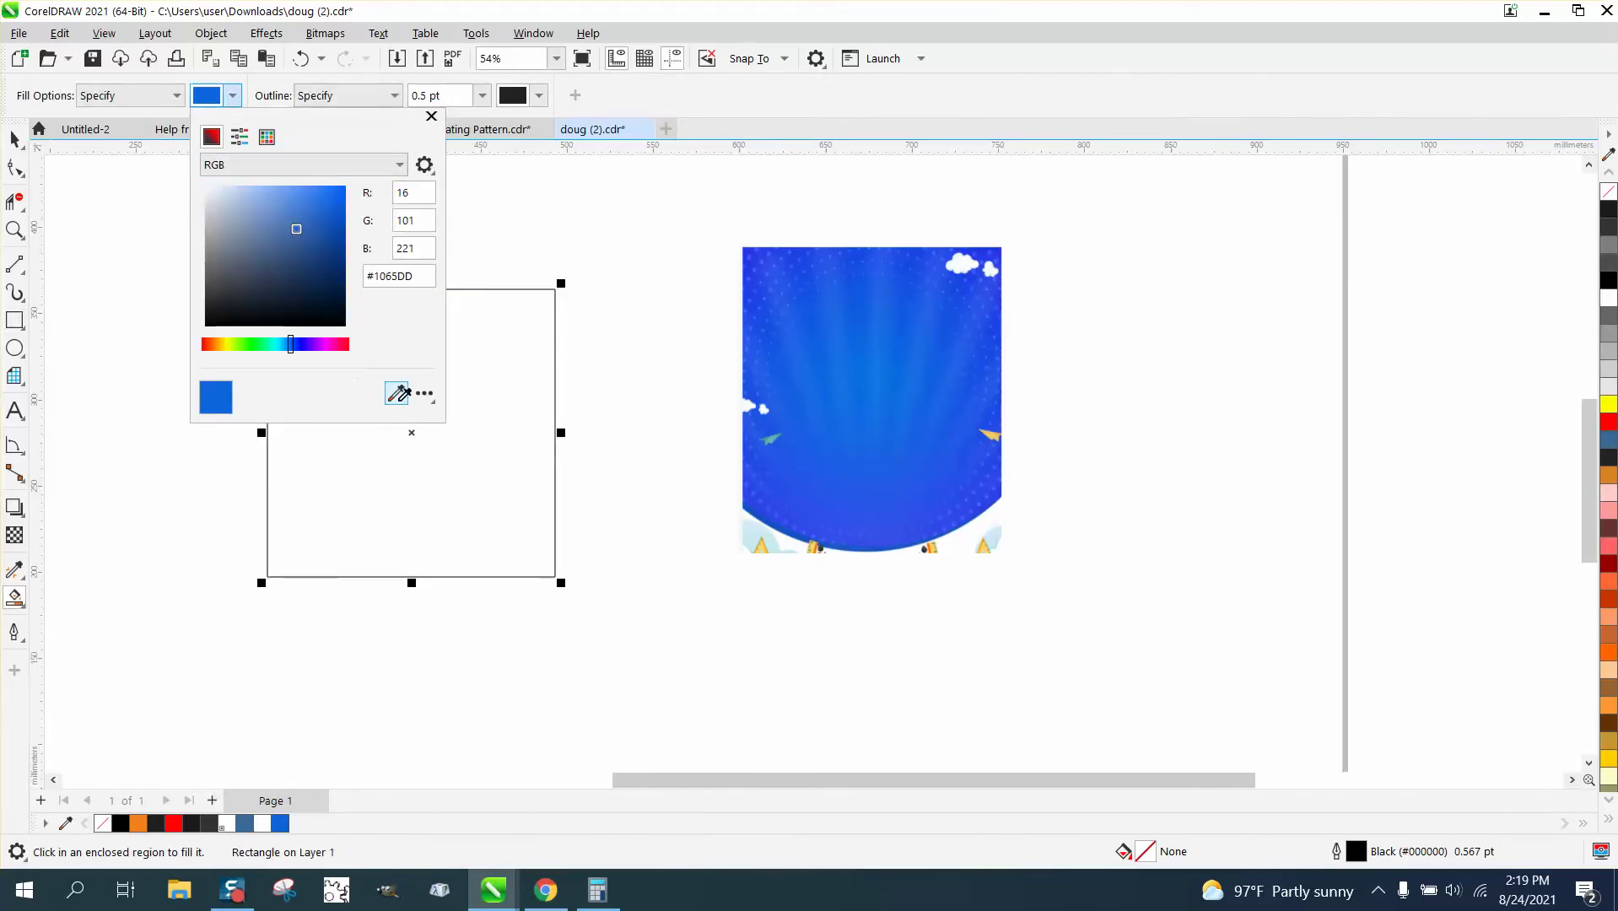
{"action": "left_click", "coordinate": [399, 393]}
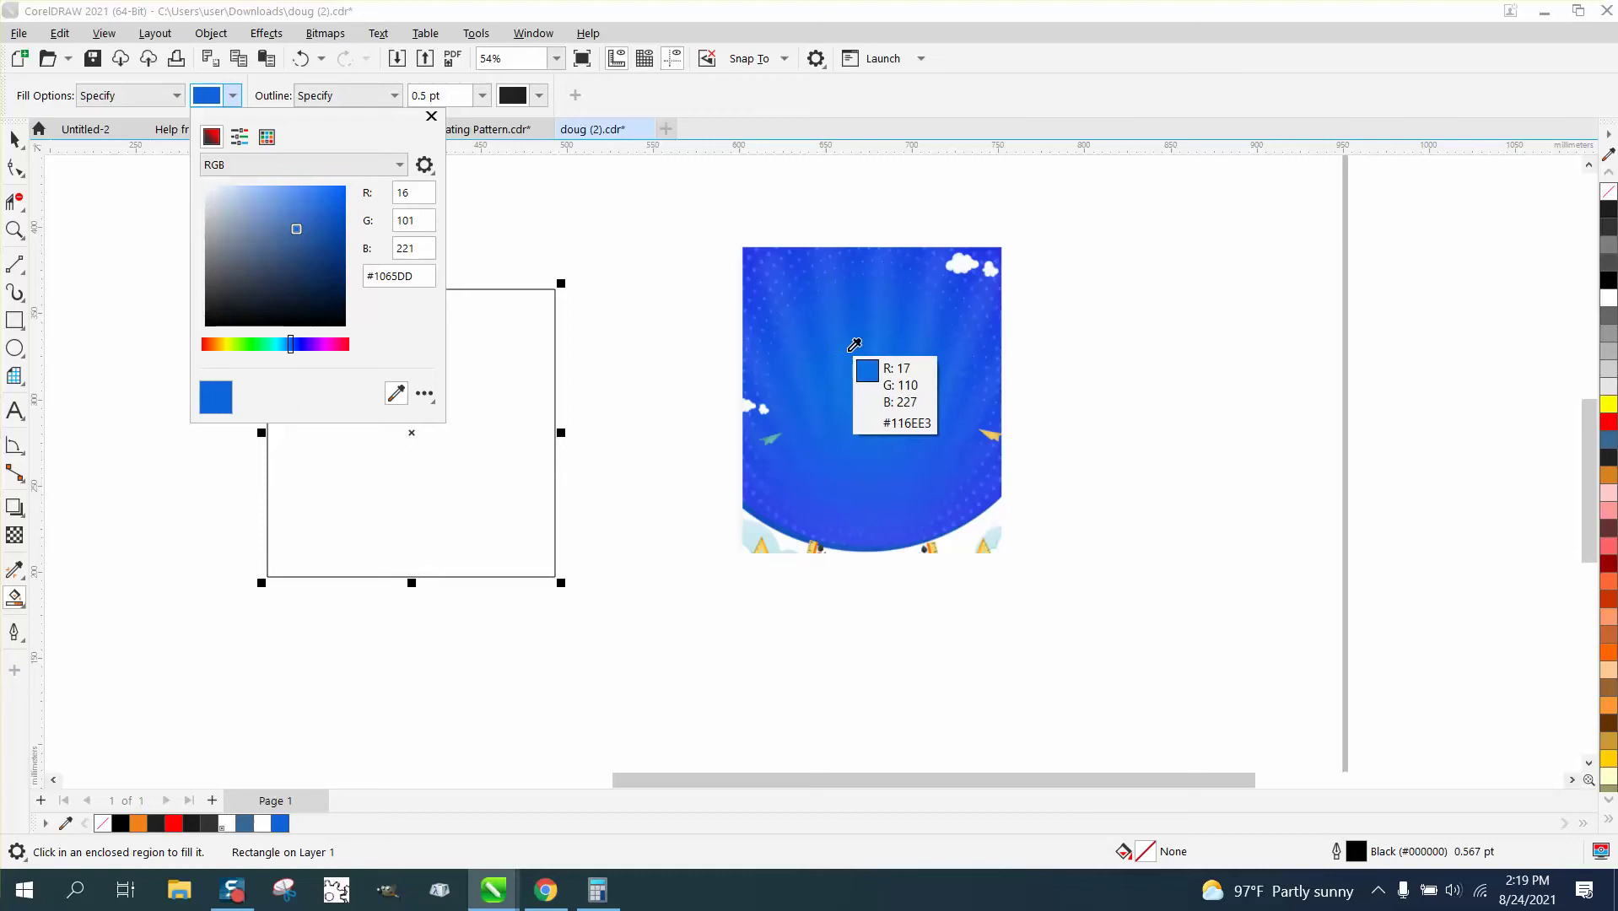
{"action": "left_click", "coordinate": [839, 359]}
{"action": "left_click", "coordinate": [478, 412]}
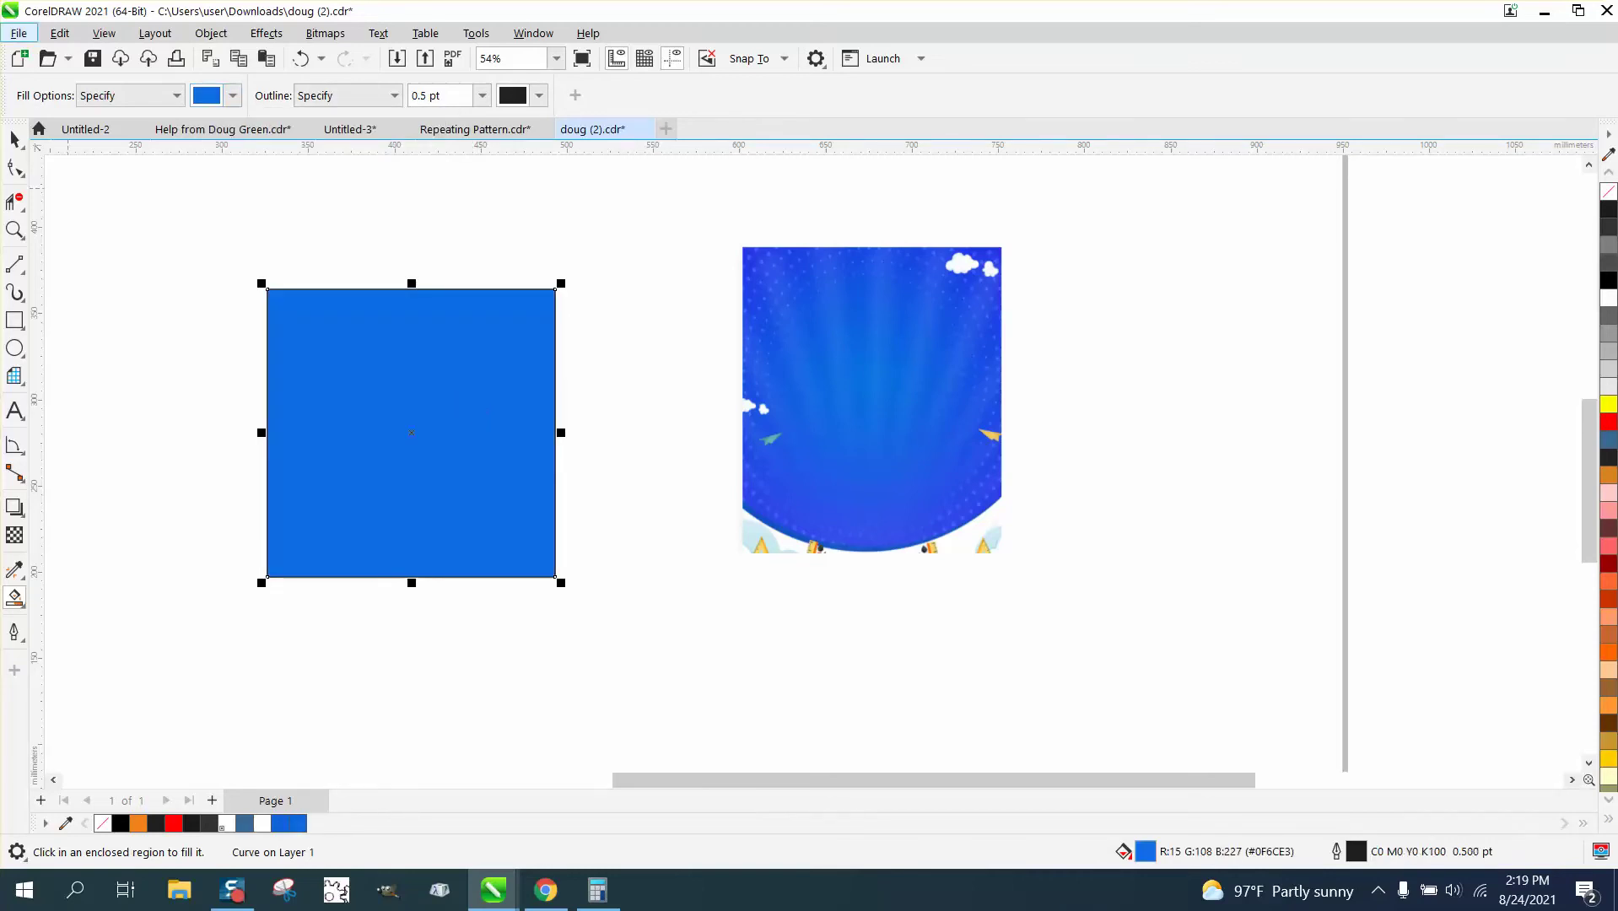
{"action": "right_click", "coordinate": [1610, 196]}
After zooming in to inspect, drag the blue square up-right, exposing the empty rectangle beneath
{"action": "left_click", "coordinate": [22, 239]}
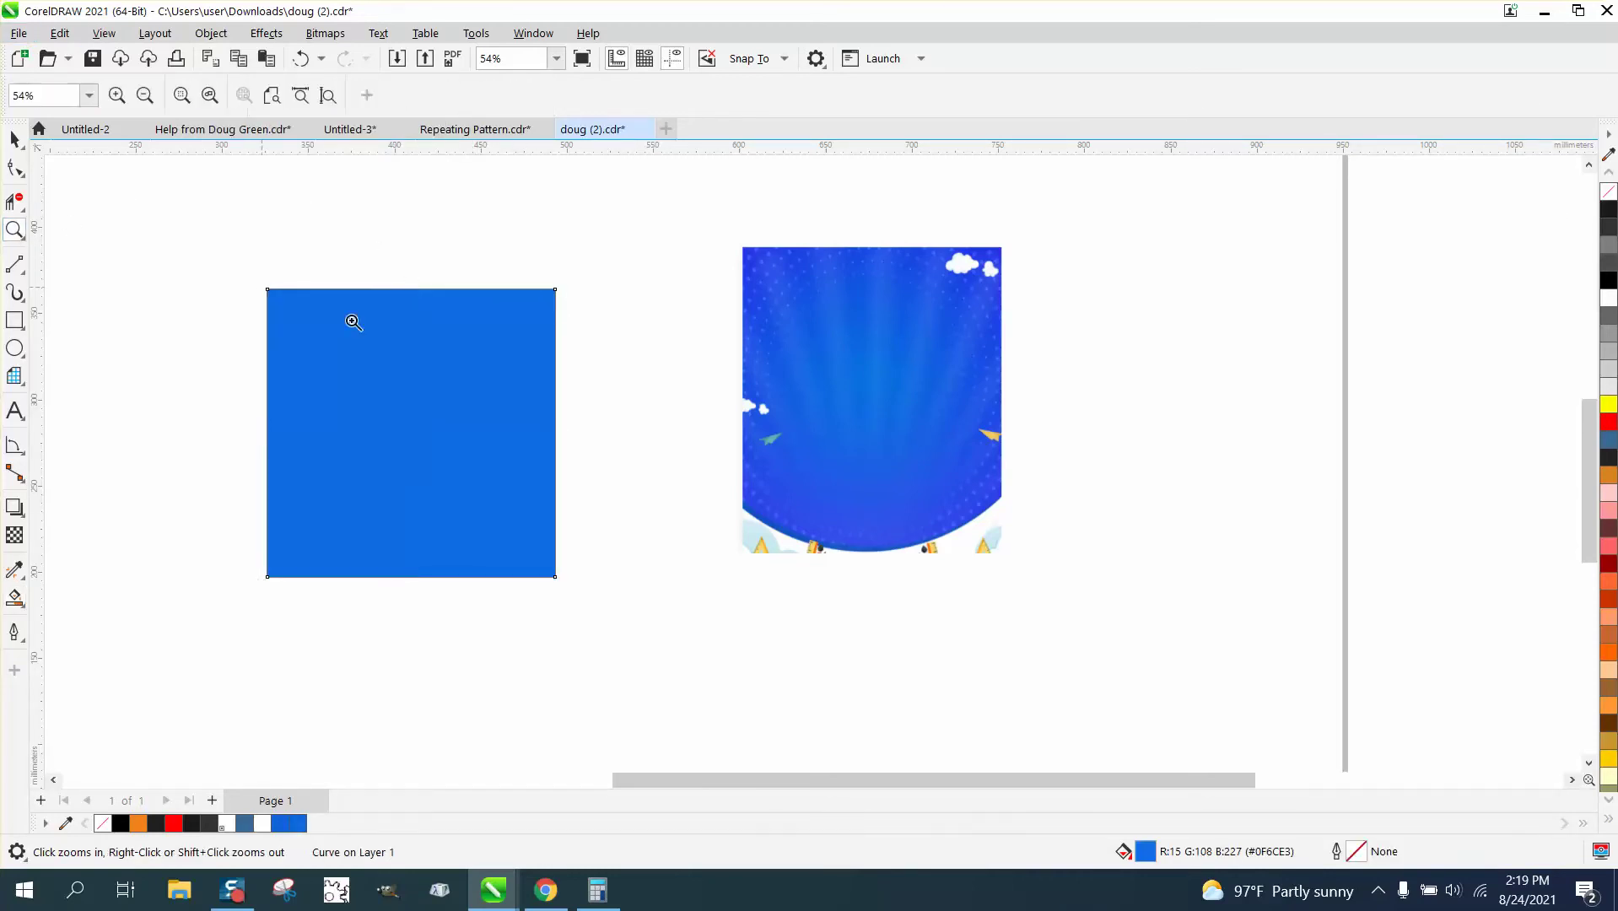
{"action": "left_click_drag", "start_coordinate": [445, 347], "coordinate": [434, 346]}
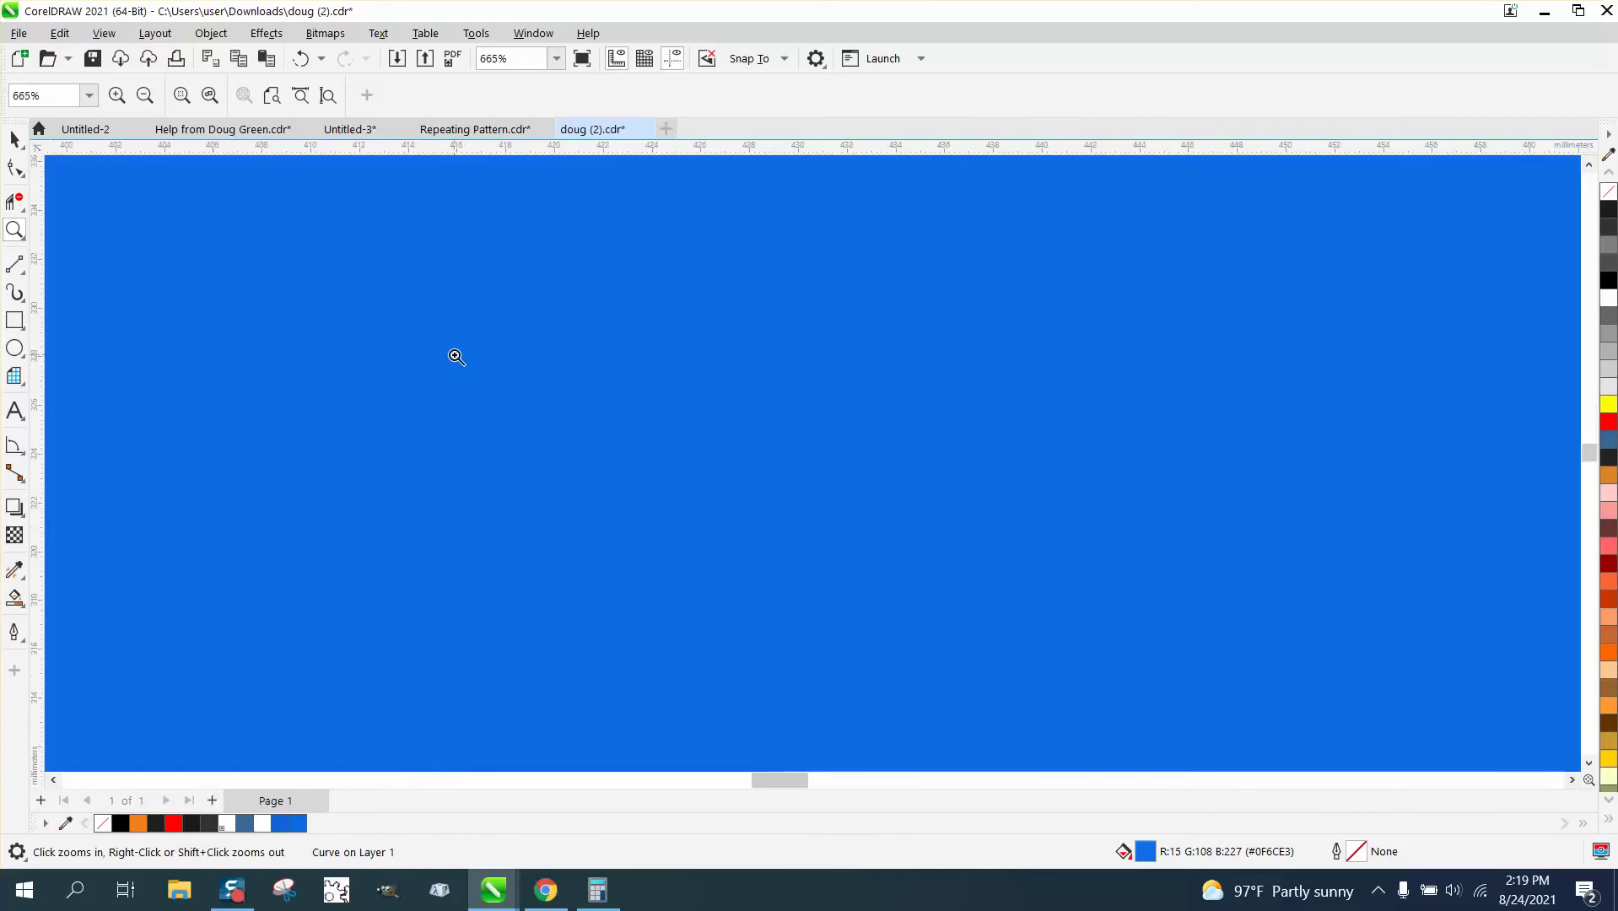
{"action": "scroll", "coordinate": [460, 350], "scroll_direction": "down", "scroll_amount": 3}
{"action": "scroll", "coordinate": [911, 376], "scroll_direction": "down", "scroll_amount": 2}
{"action": "left_click_drag", "start_coordinate": [1113, 268], "coordinate": [1289, 350]}
{"action": "scroll", "coordinate": [686, 368], "scroll_direction": "down", "scroll_amount": 4}
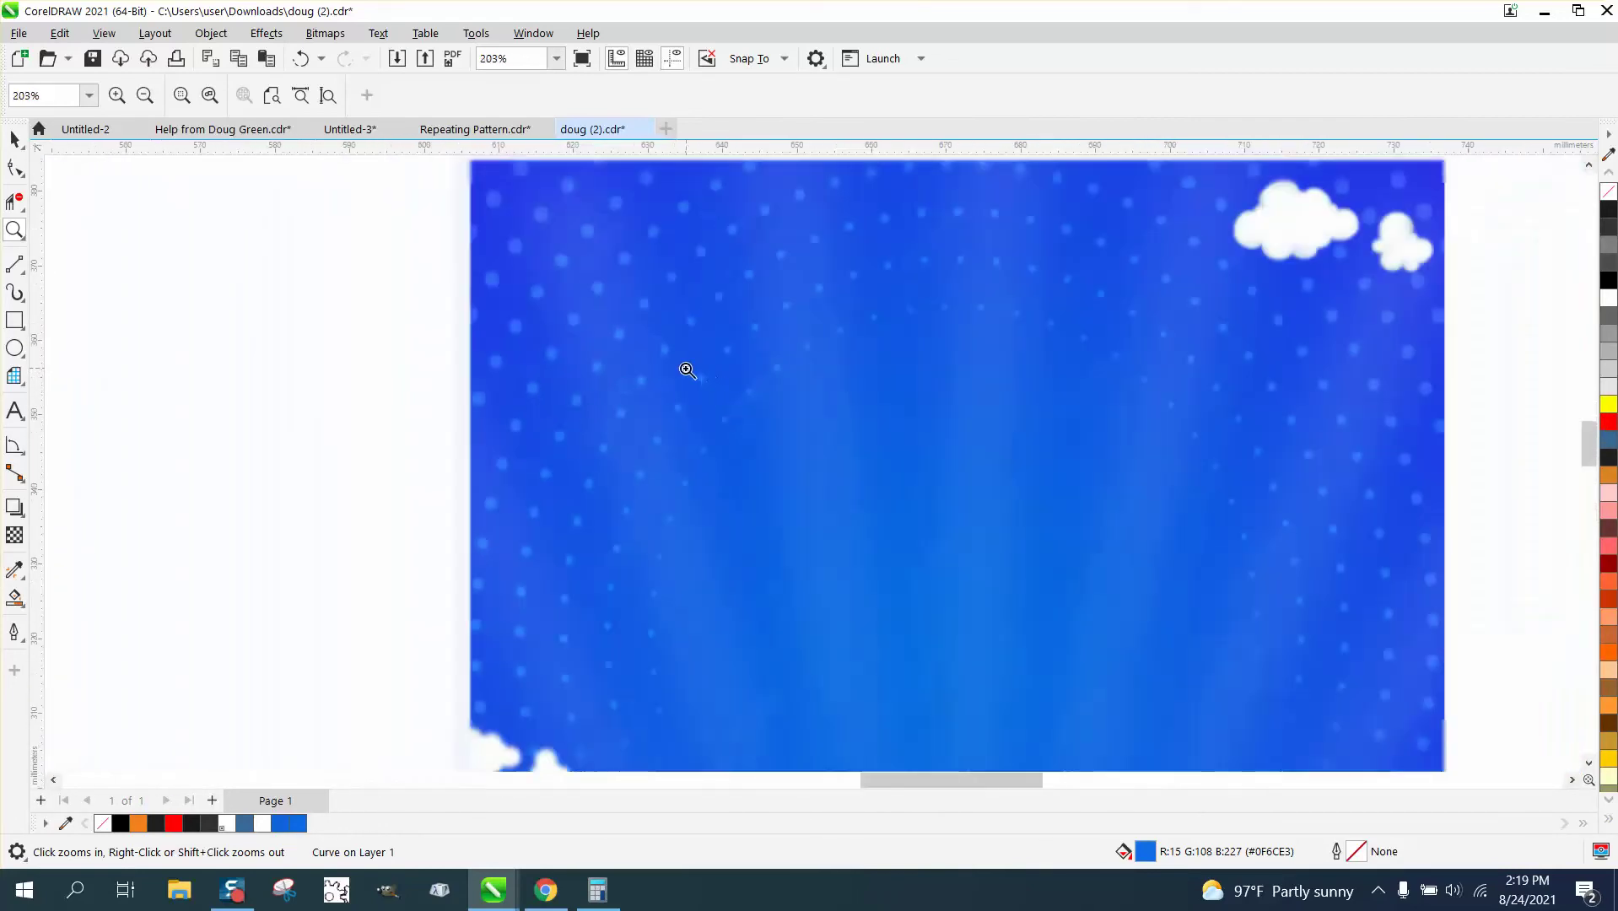
{"action": "scroll", "coordinate": [683, 370], "scroll_direction": "down", "scroll_amount": 1}
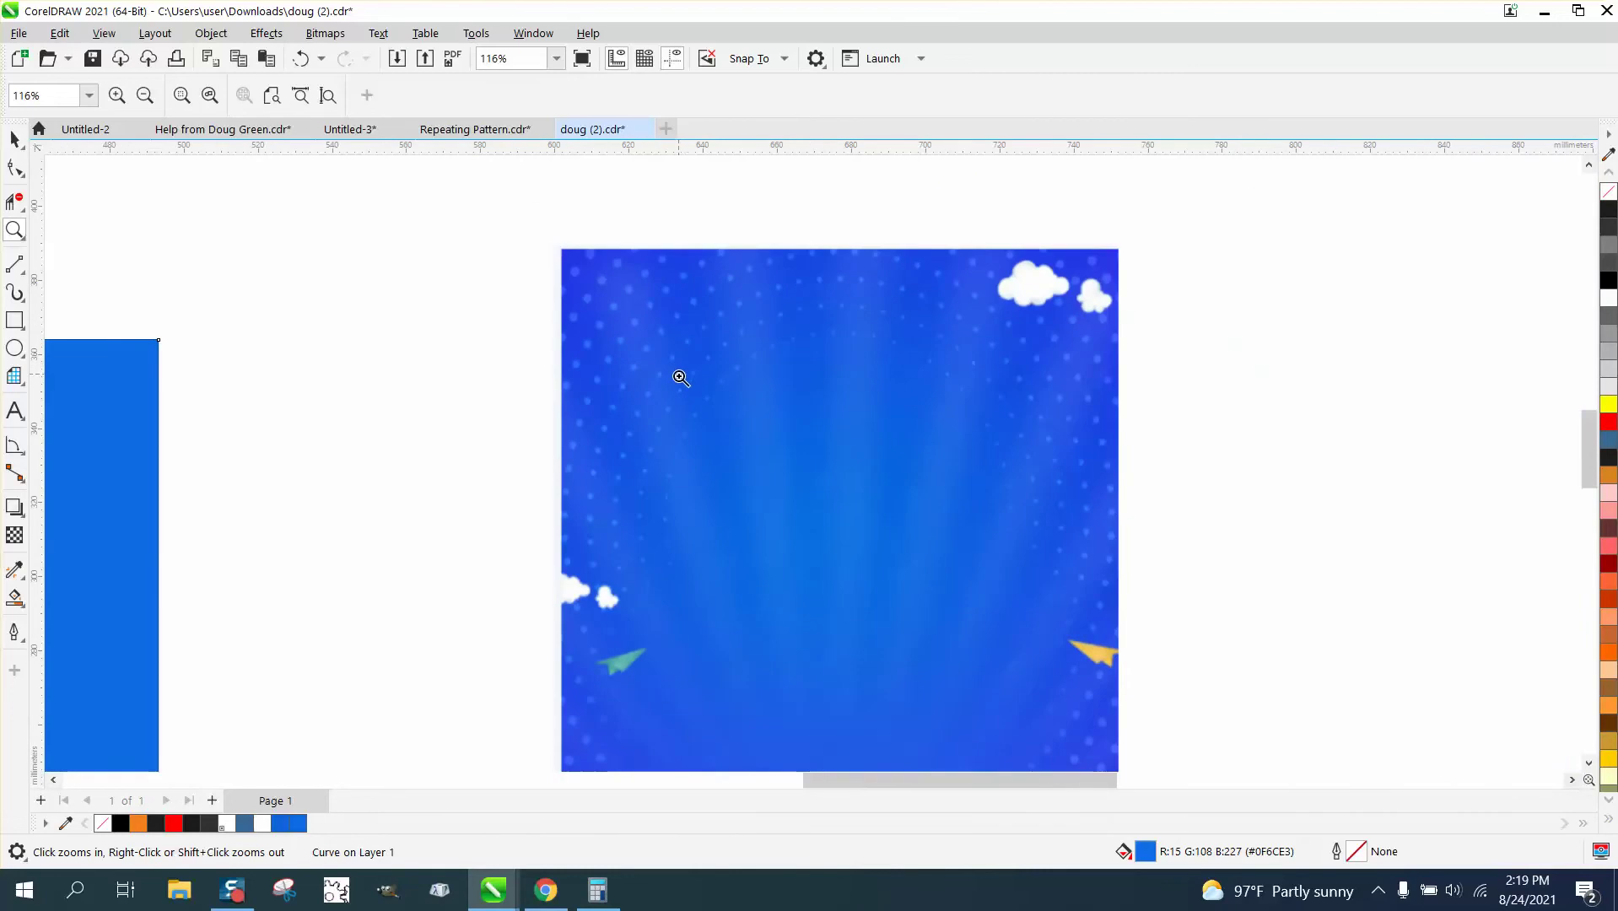
{"action": "scroll", "coordinate": [714, 389], "scroll_direction": "down", "scroll_amount": 2}
{"action": "scroll", "coordinate": [714, 389], "scroll_direction": "down", "scroll_amount": 1}
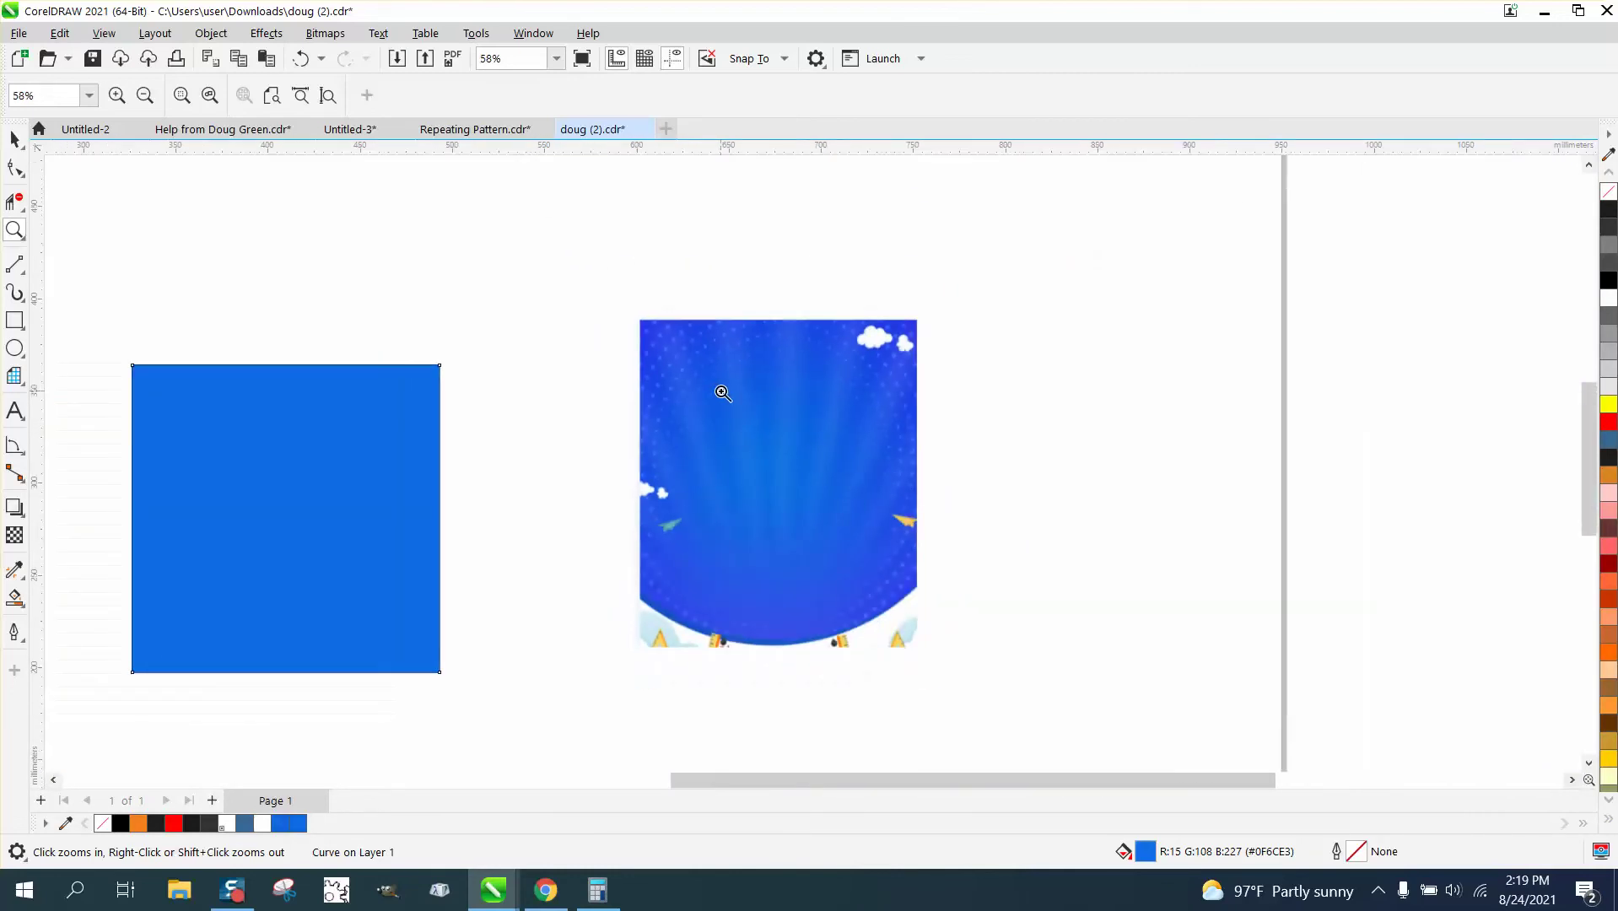
{"action": "left_click", "coordinate": [13, 140]}
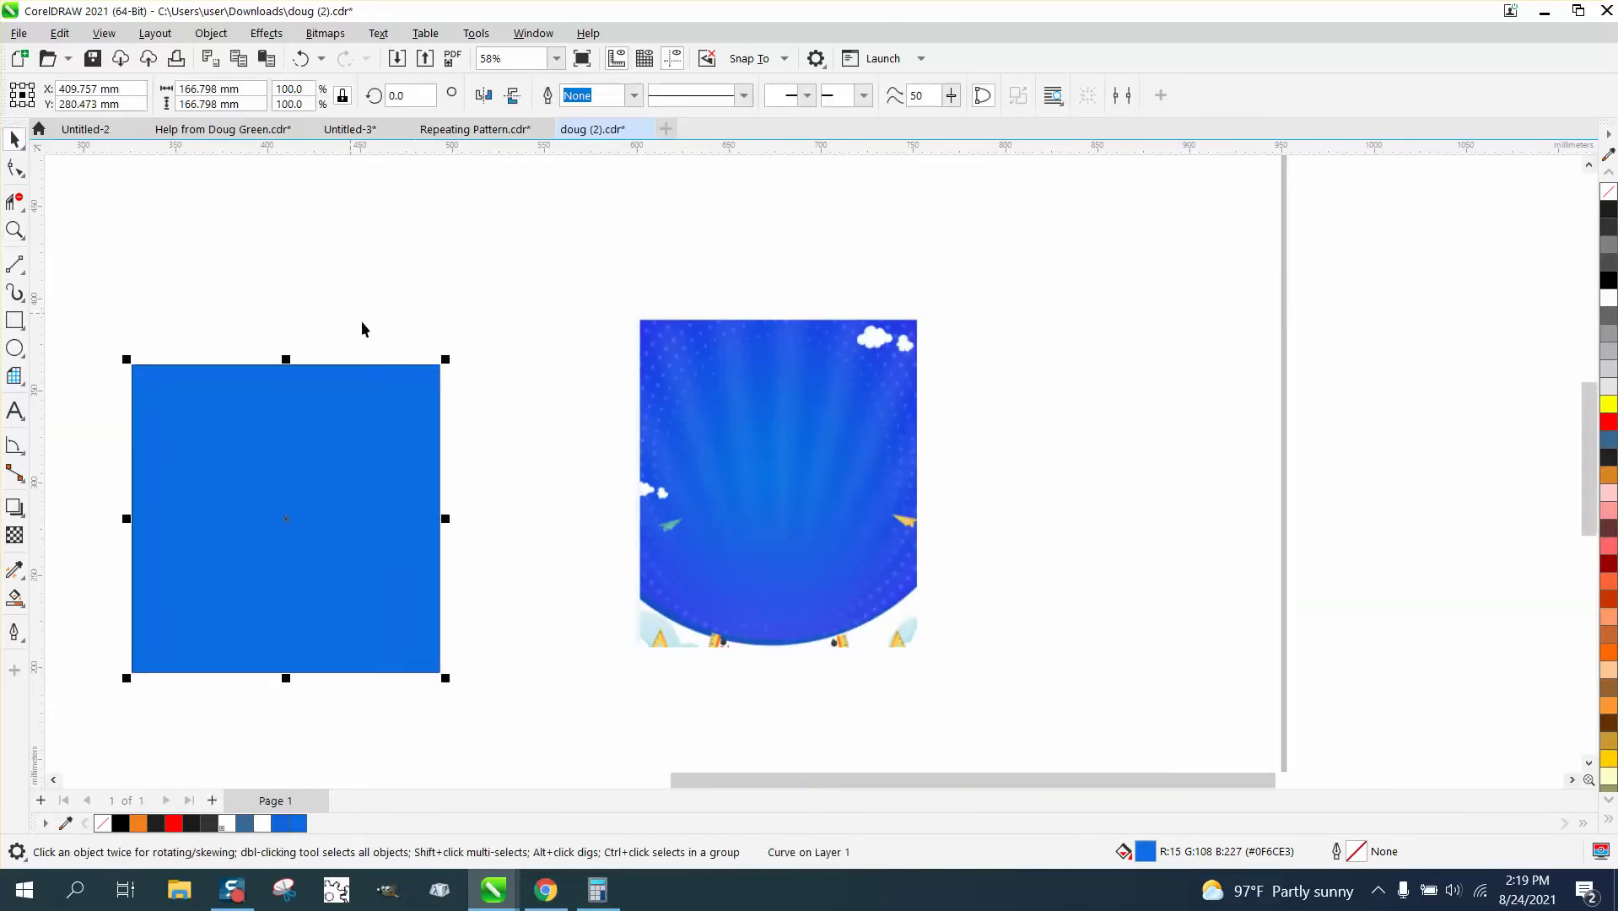
{"action": "left_click_drag", "start_coordinate": [395, 435], "coordinate": [458, 379]}
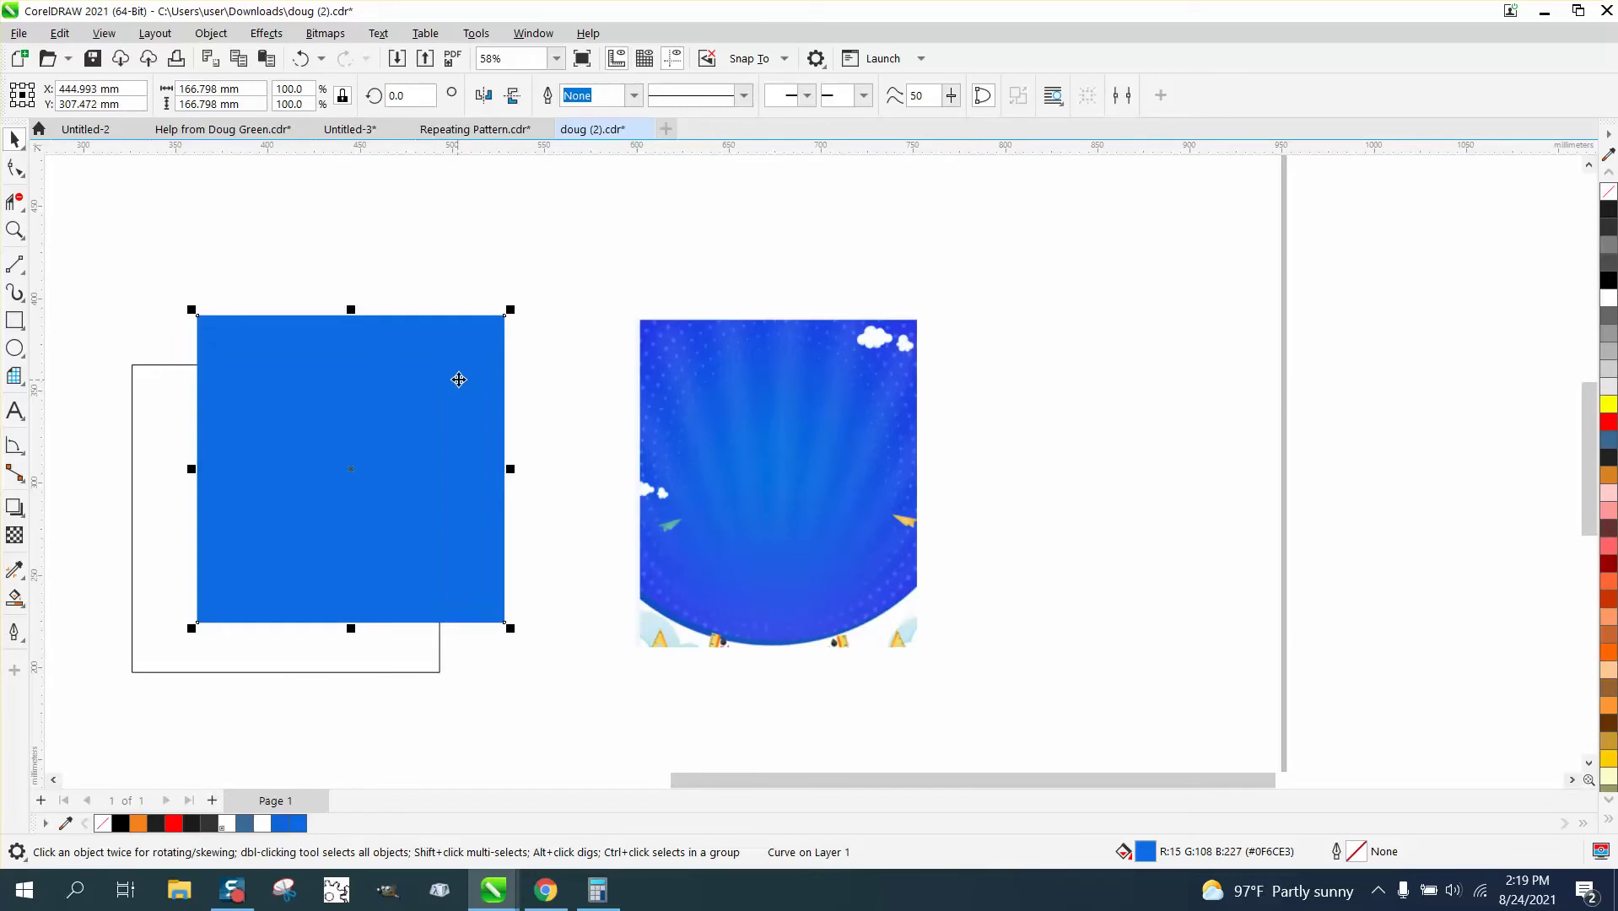
Delete the leftover outlined rectangle, discard a trial ellipse, and zoom in on the sky image's dots
{"action": "left_click", "coordinate": [157, 398]}
{"action": "key", "text": "Delete"}
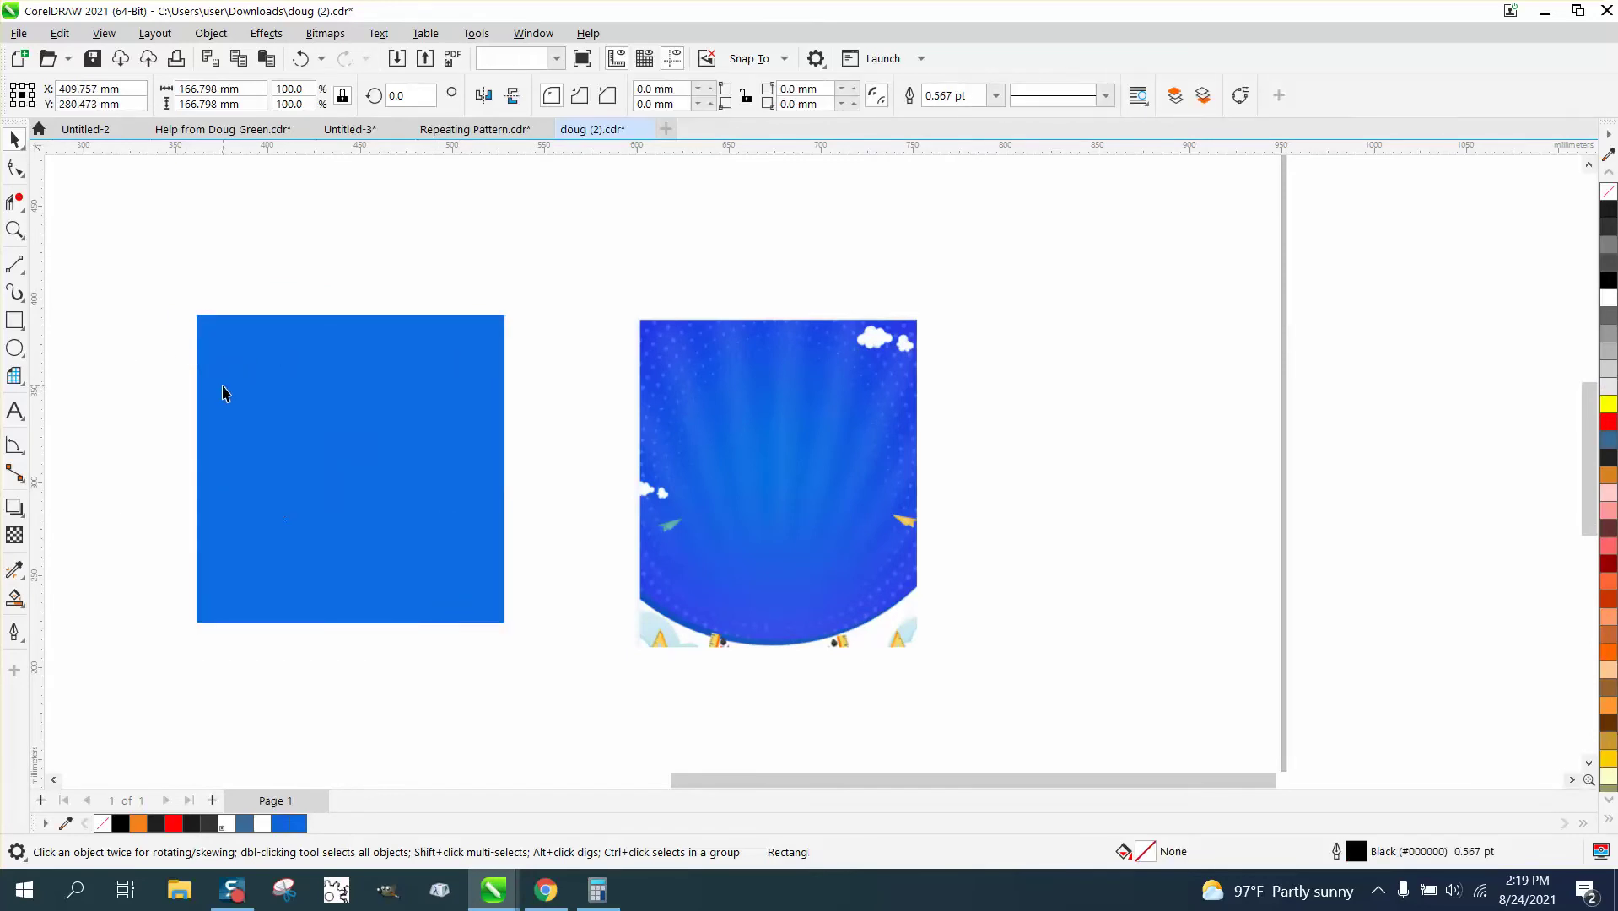
{"action": "left_click", "coordinate": [14, 347]}
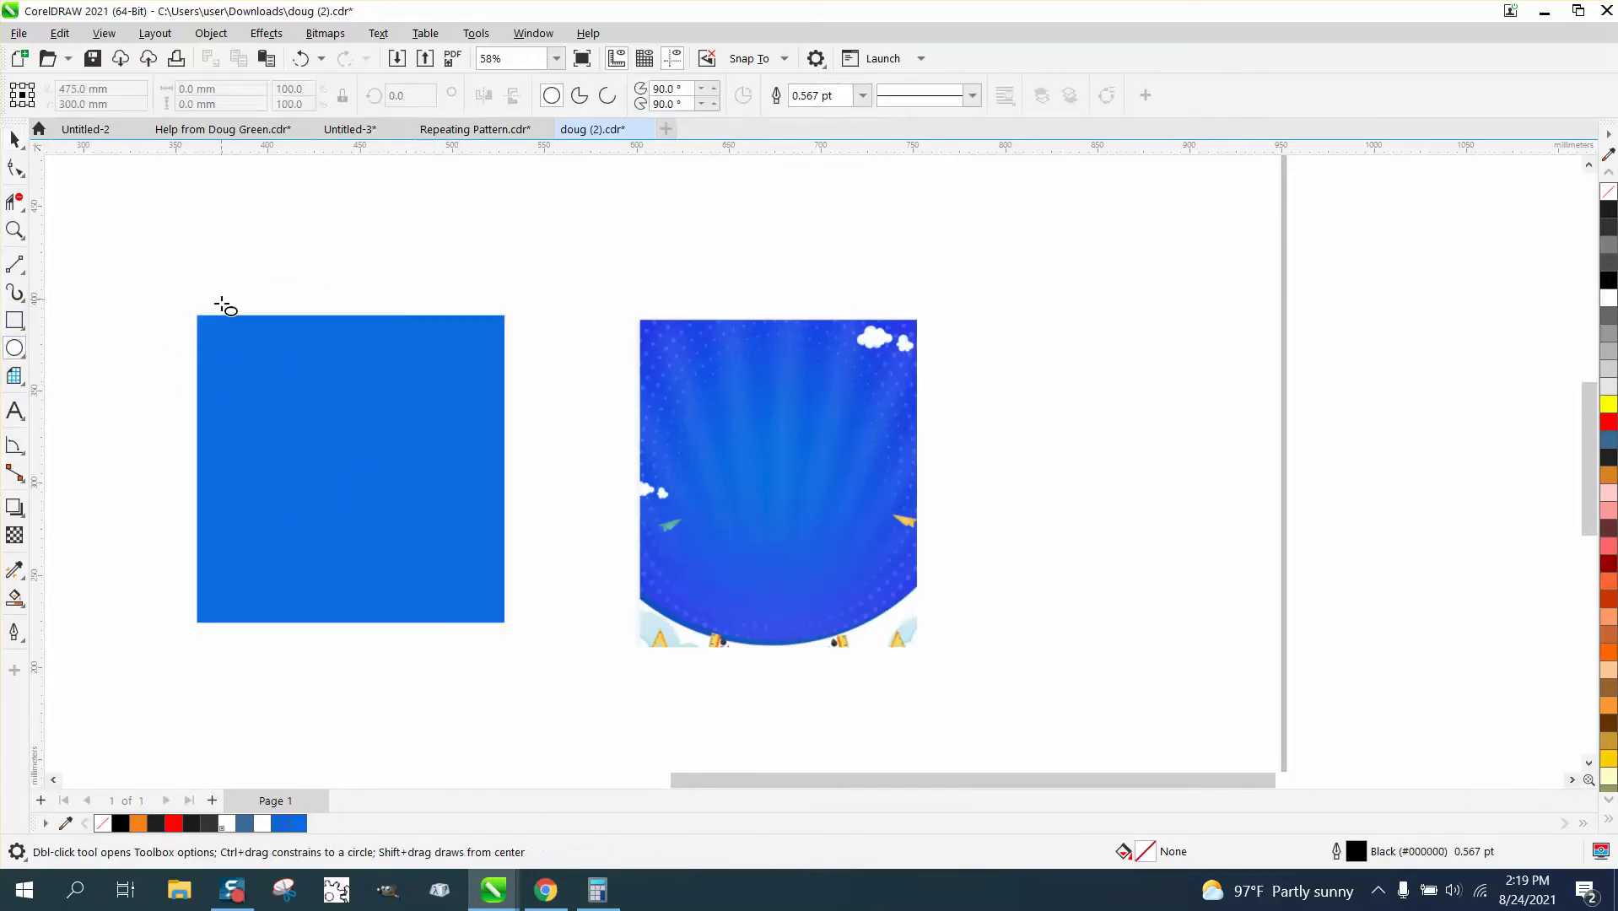
{"action": "left_click_drag", "start_coordinate": [627, 364], "coordinate": [746, 431]}
{"action": "key", "text": "Delete"}
{"action": "left_click", "coordinate": [14, 230]}
{"action": "left_click_drag", "start_coordinate": [638, 363], "coordinate": [806, 447]}
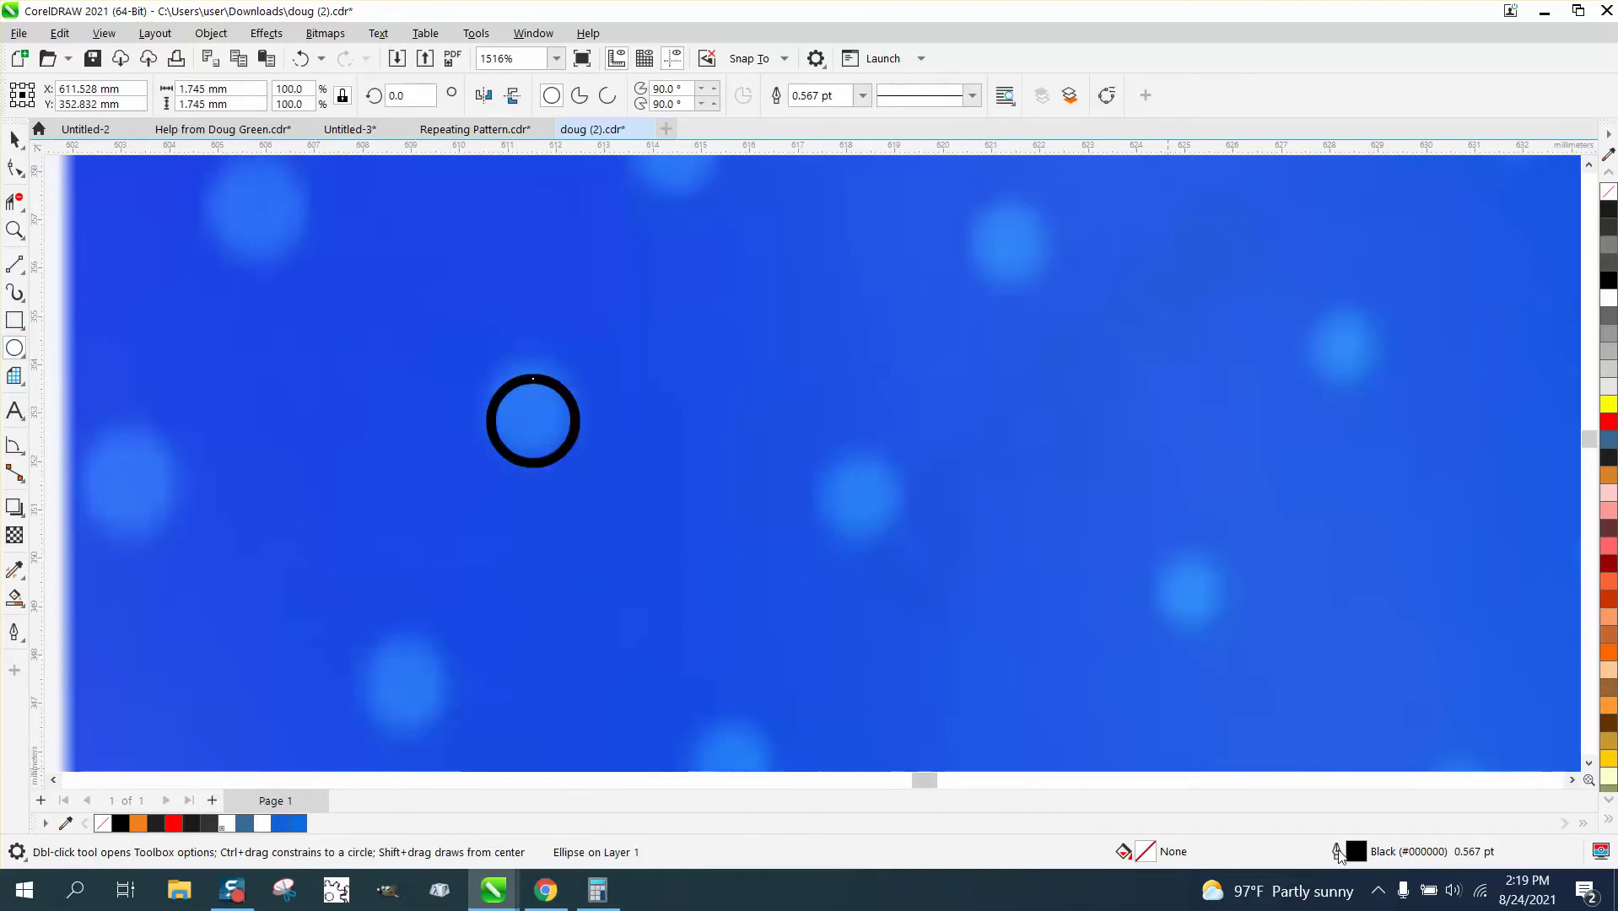
Give the small circle a Hairline outline width
{"action": "double_click", "coordinate": [1356, 852]}
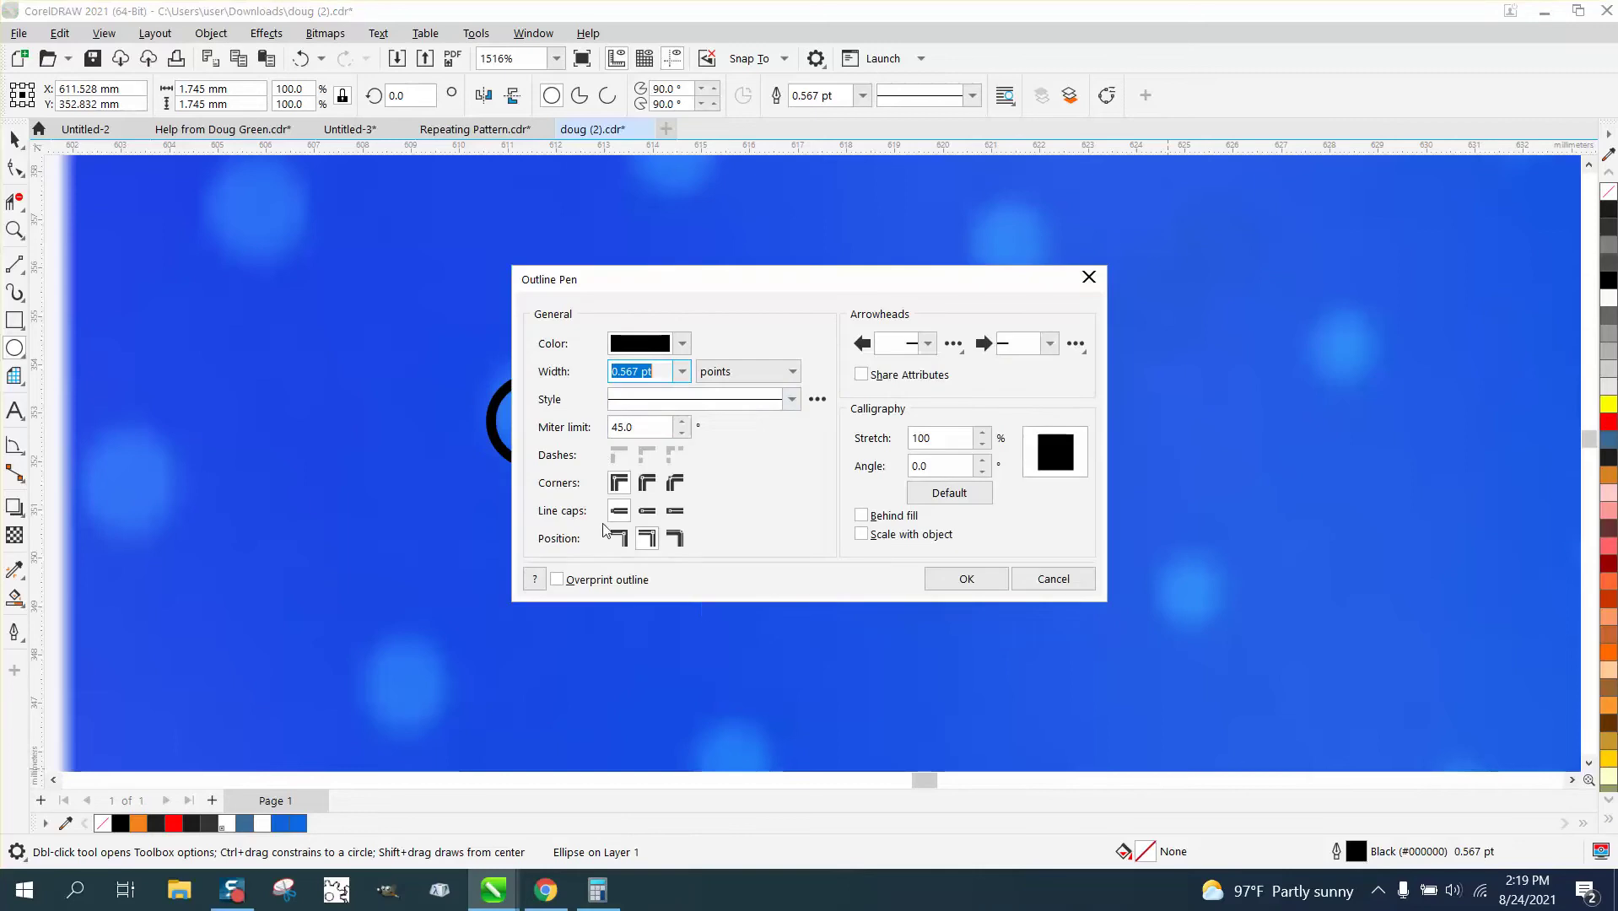
{"action": "left_click", "coordinate": [682, 372]}
{"action": "left_click", "coordinate": [629, 406]}
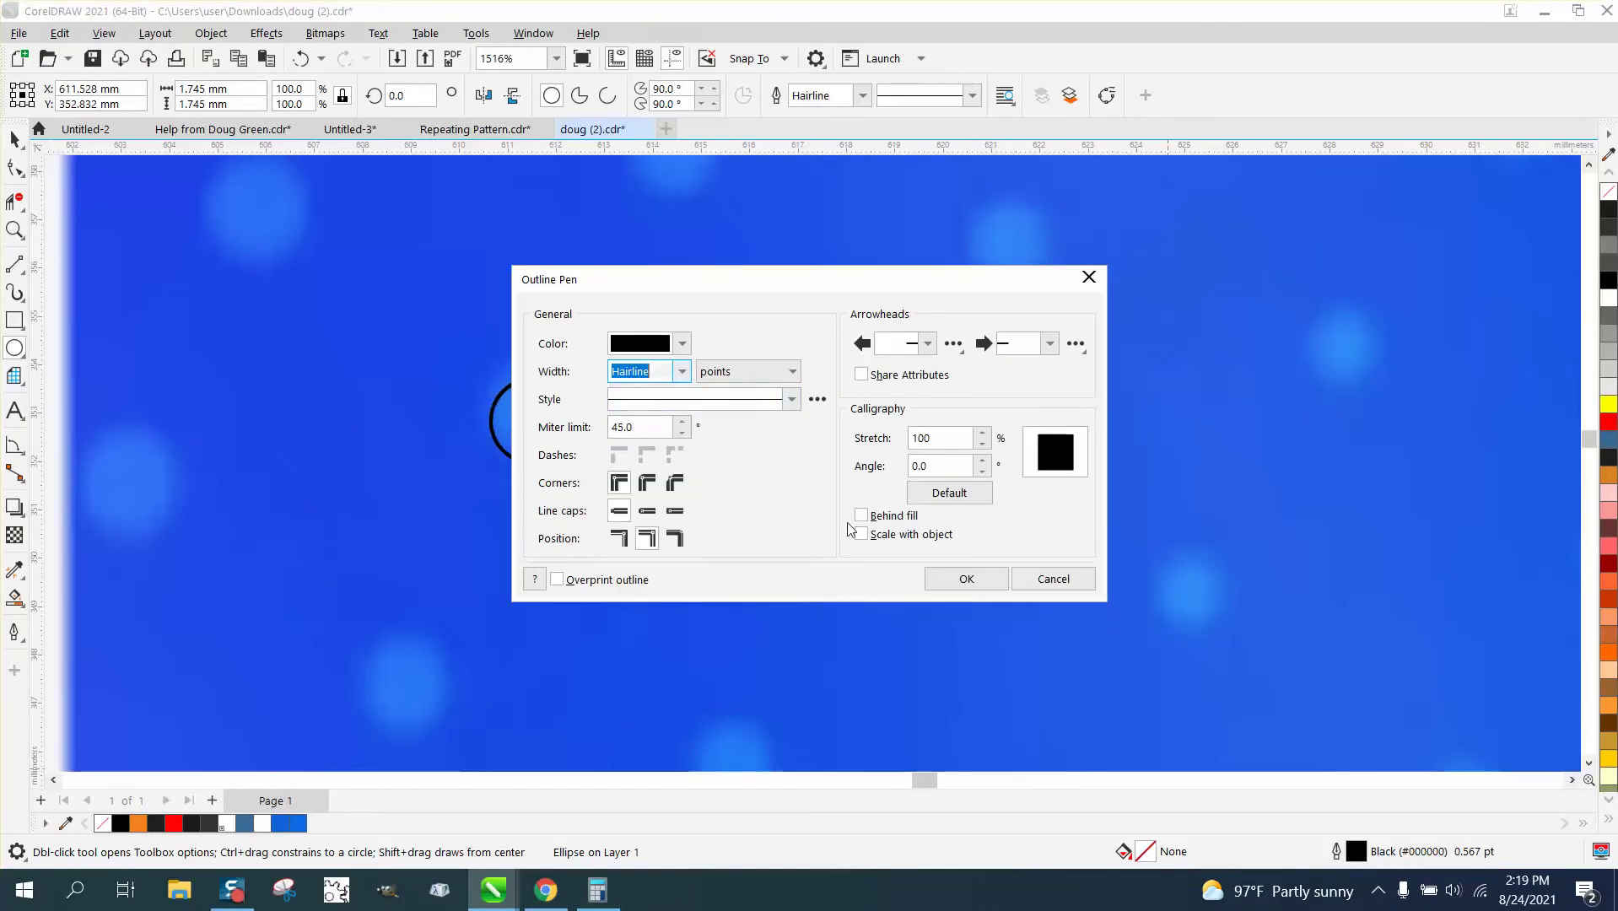
{"action": "left_click", "coordinate": [939, 579]}
{"action": "scroll", "coordinate": [878, 574], "scroll_direction": "down", "scroll_amount": 6}
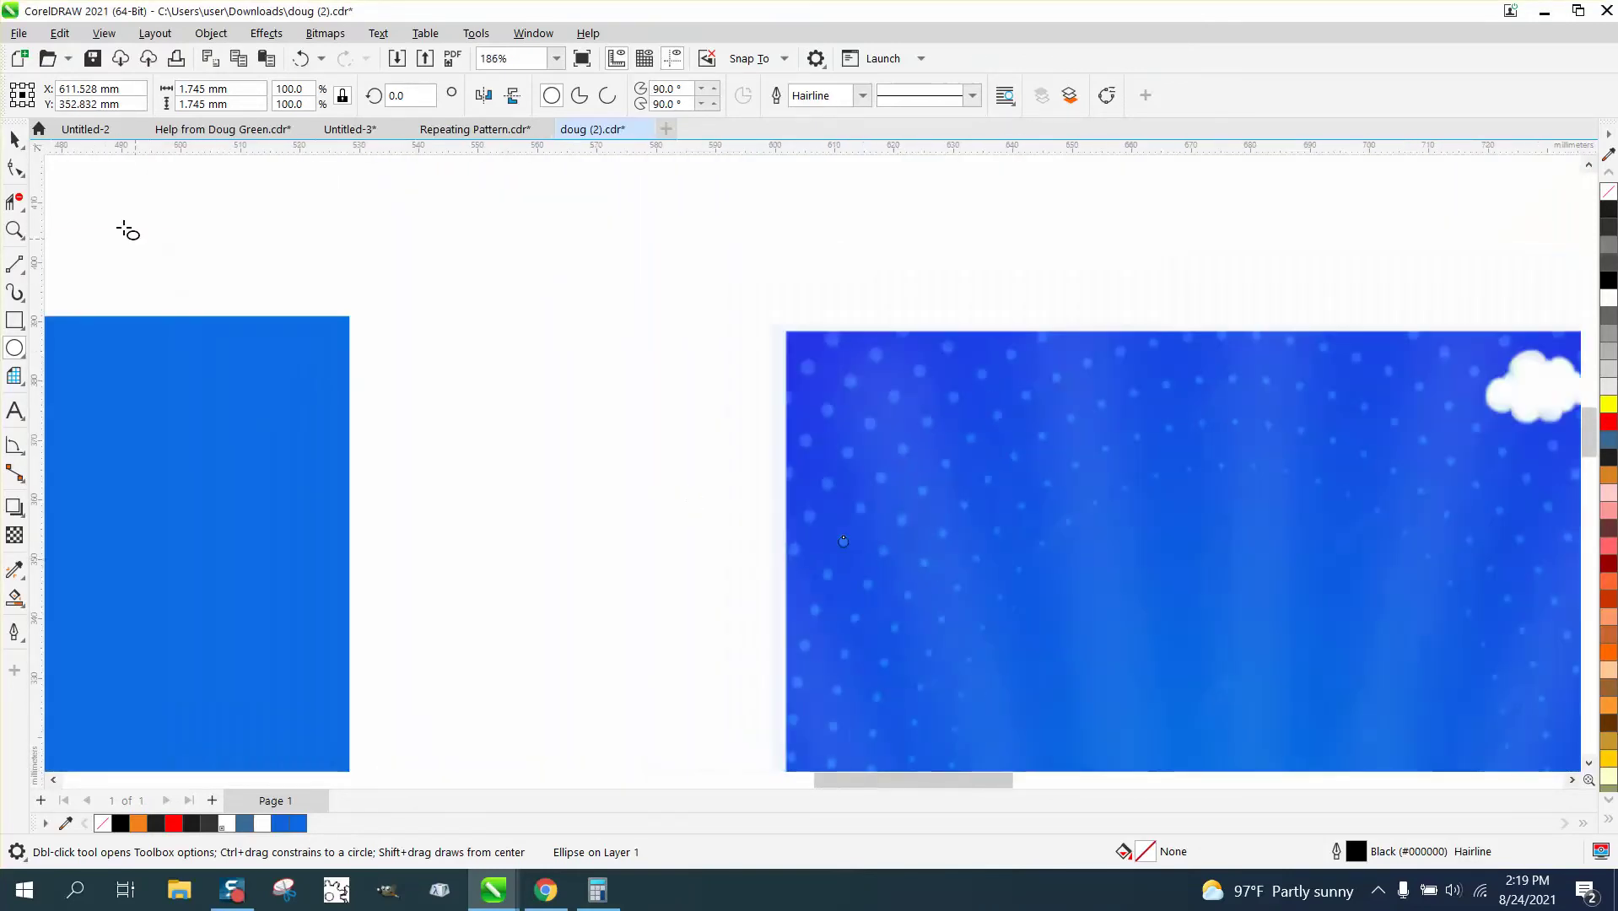
Make the circle white, place two copies on the square's top edge, and remove their outlines
{"action": "left_click", "coordinate": [13, 140]}
{"action": "left_click_drag", "start_coordinate": [844, 541], "coordinate": [367, 294]}
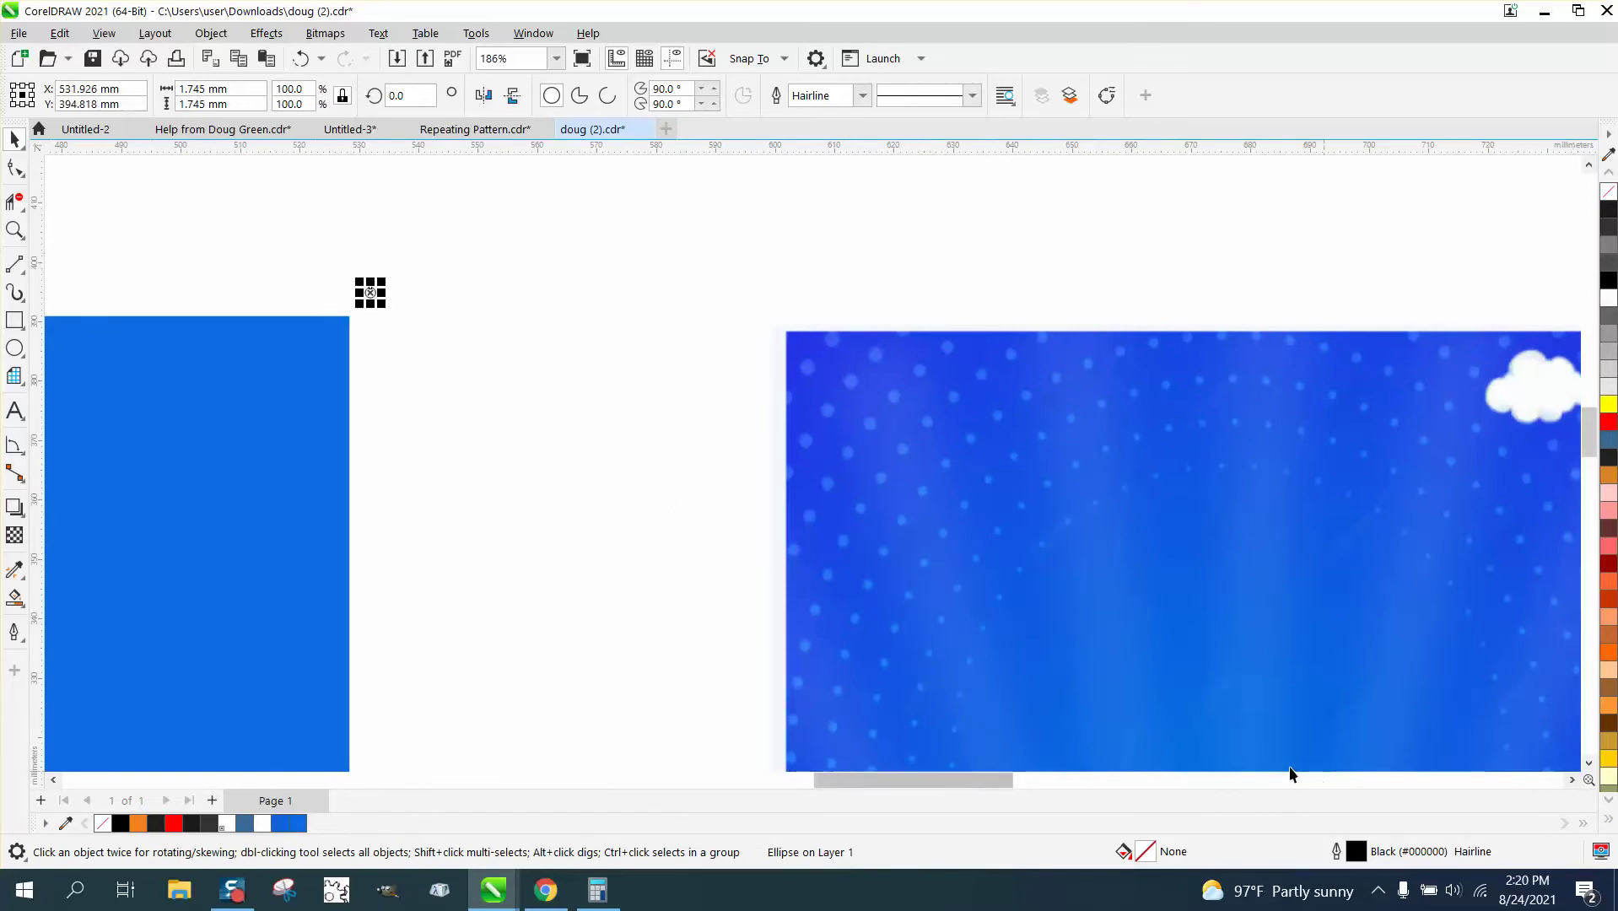
{"action": "left_click", "coordinate": [1611, 302]}
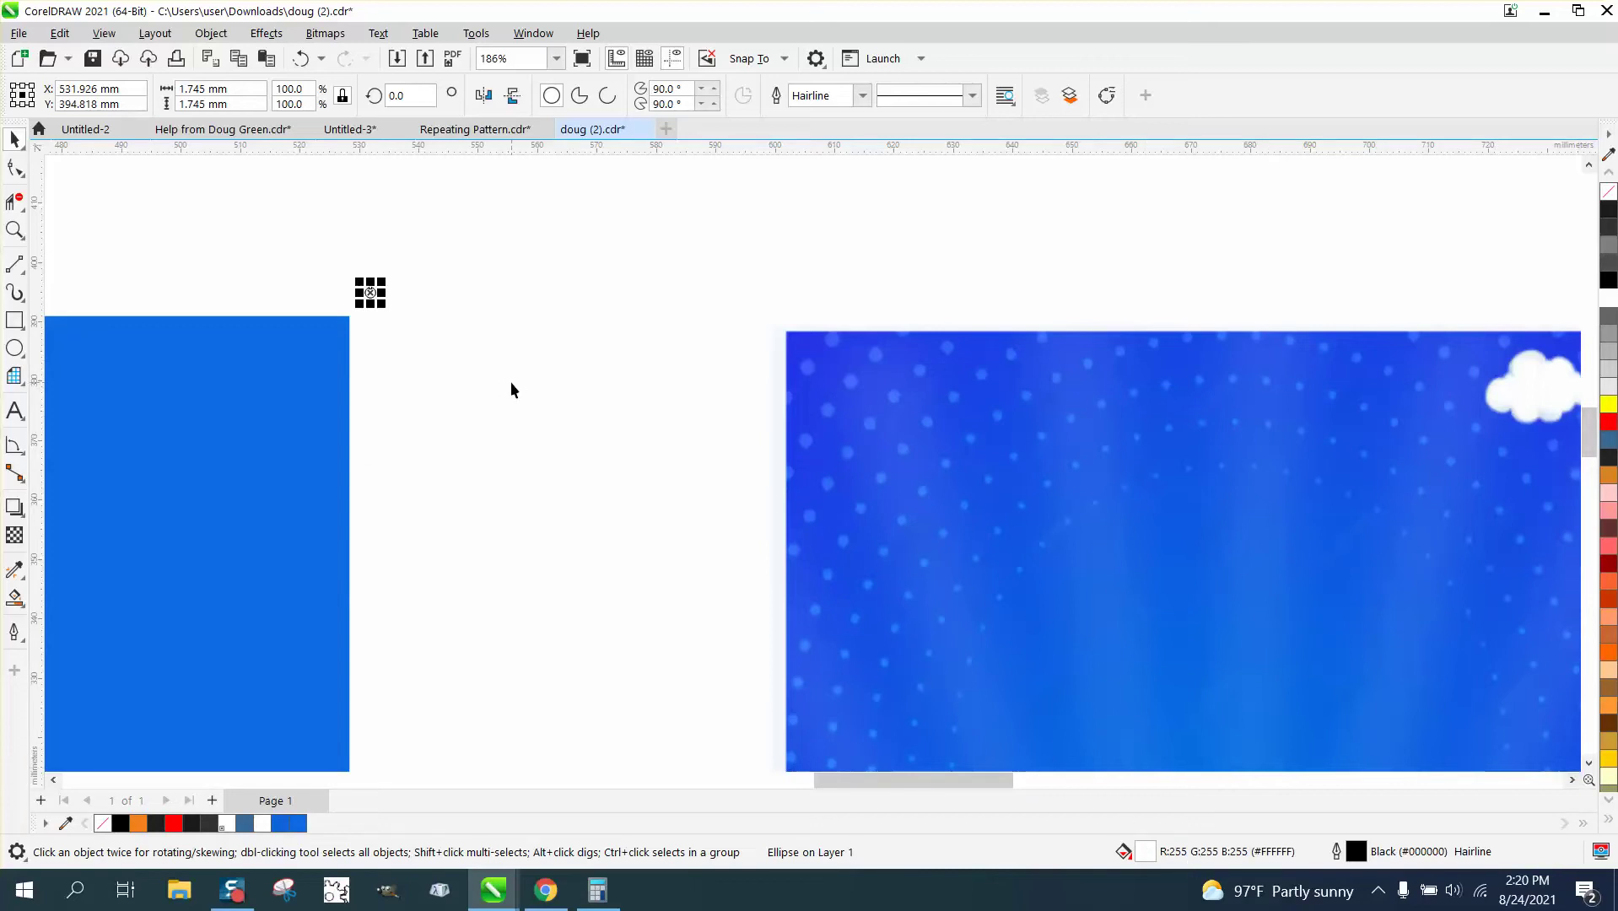
{"action": "left_click_drag", "start_coordinate": [372, 293], "coordinate": [495, 294]}
{"action": "left_click_drag", "start_coordinate": [594, 345], "coordinate": [594, 345]}
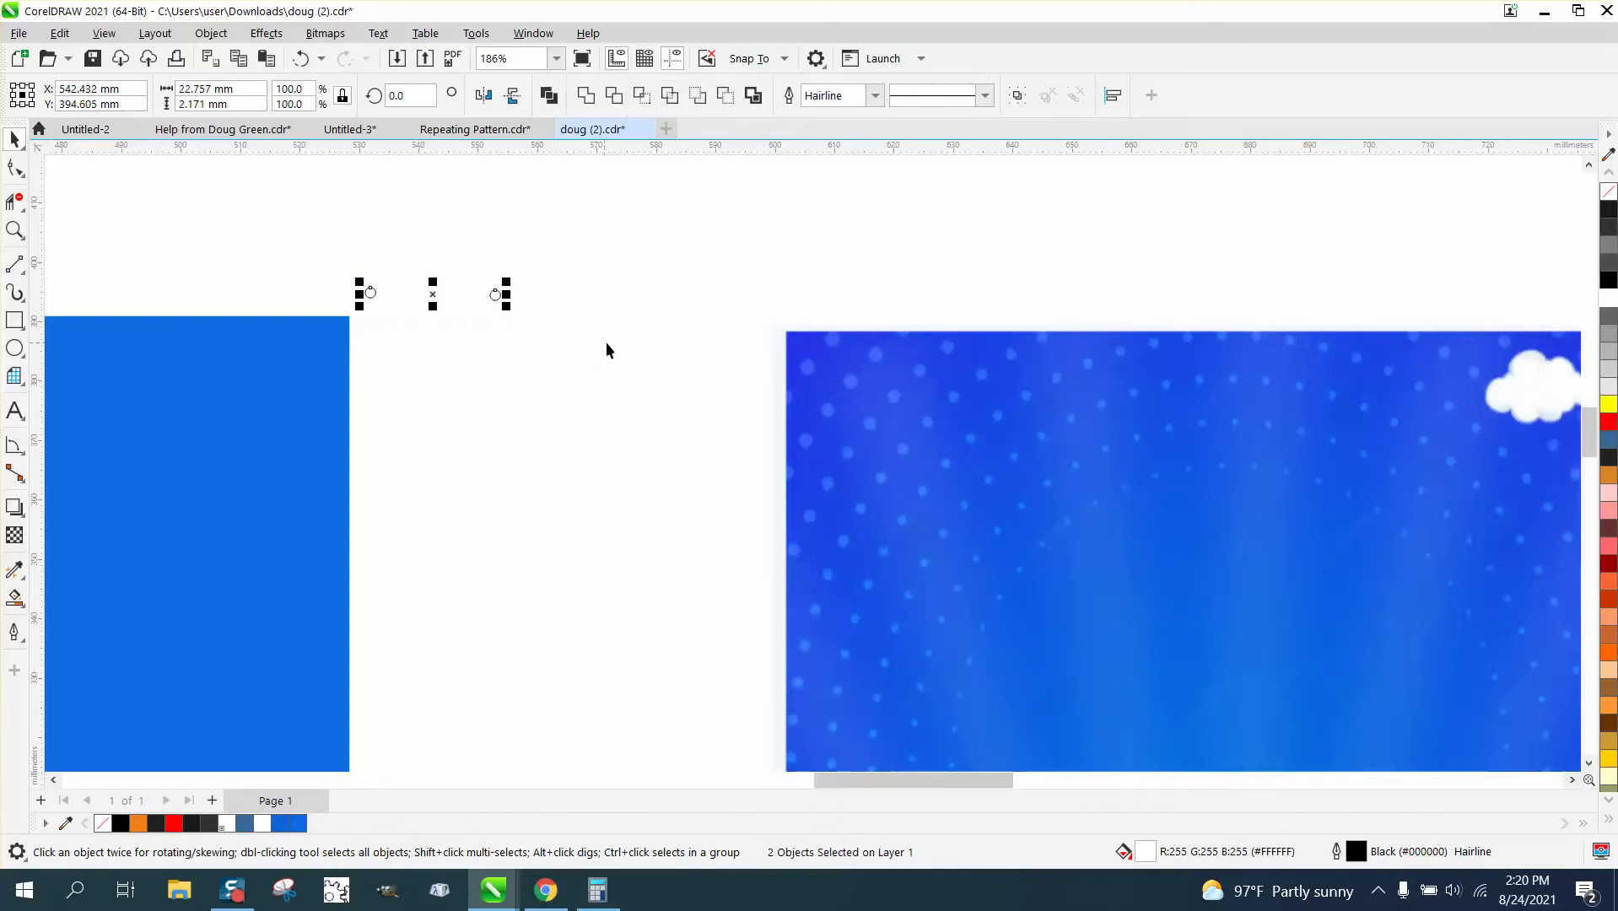
{"action": "left_click_drag", "start_coordinate": [347, 249], "coordinate": [567, 346]}
{"action": "left_click_drag", "start_coordinate": [433, 296], "coordinate": [438, 335]}
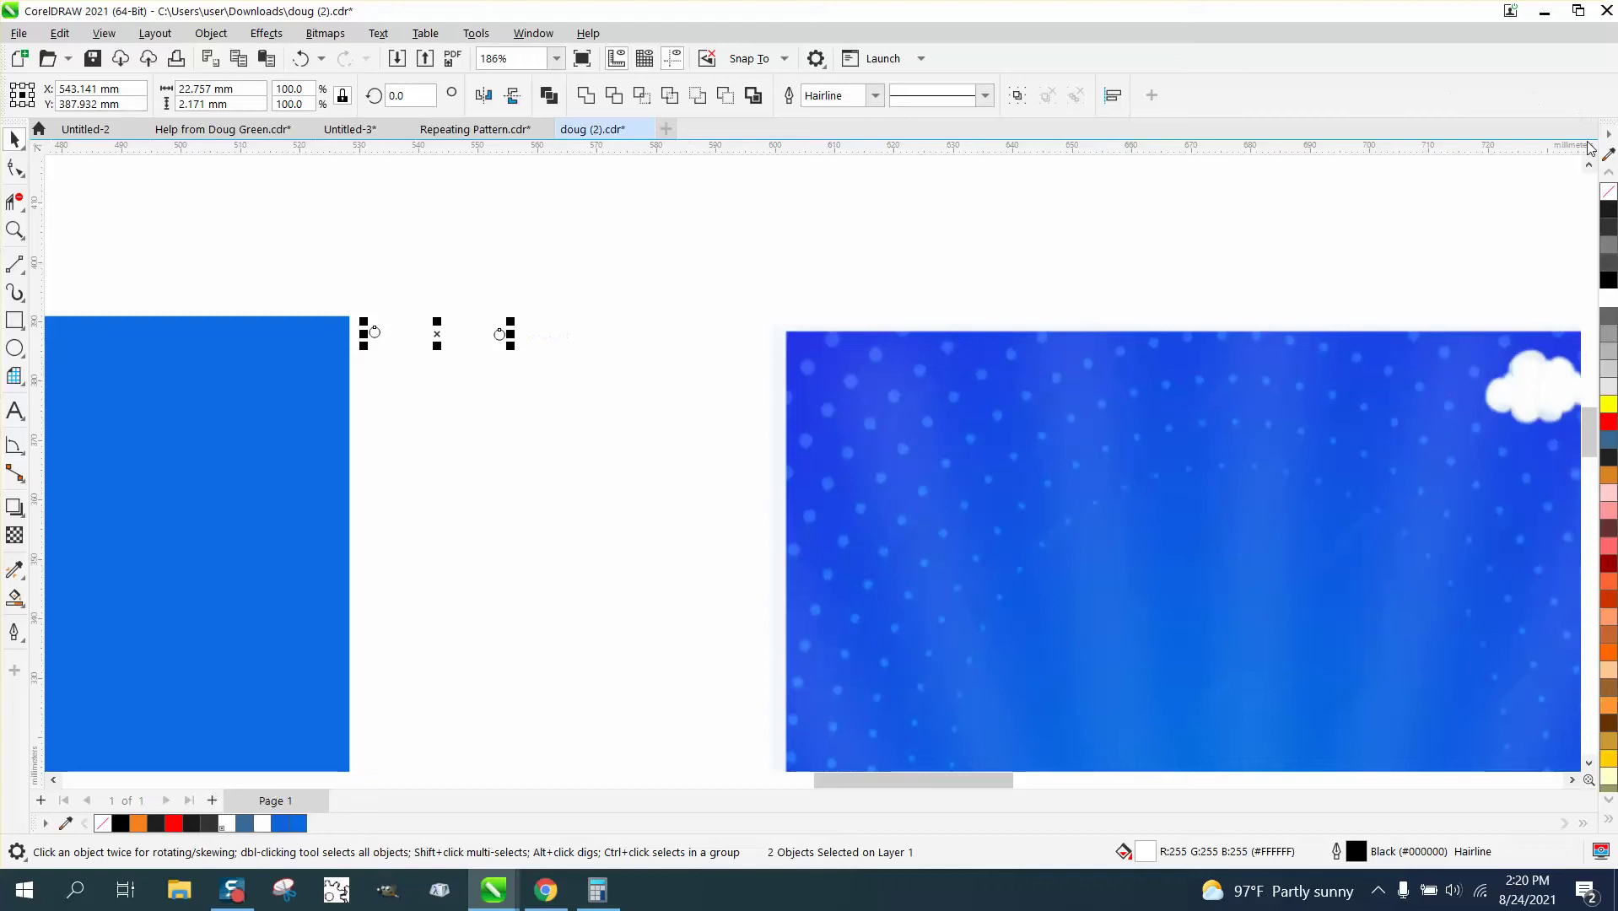
{"action": "right_click", "coordinate": [1610, 195]}
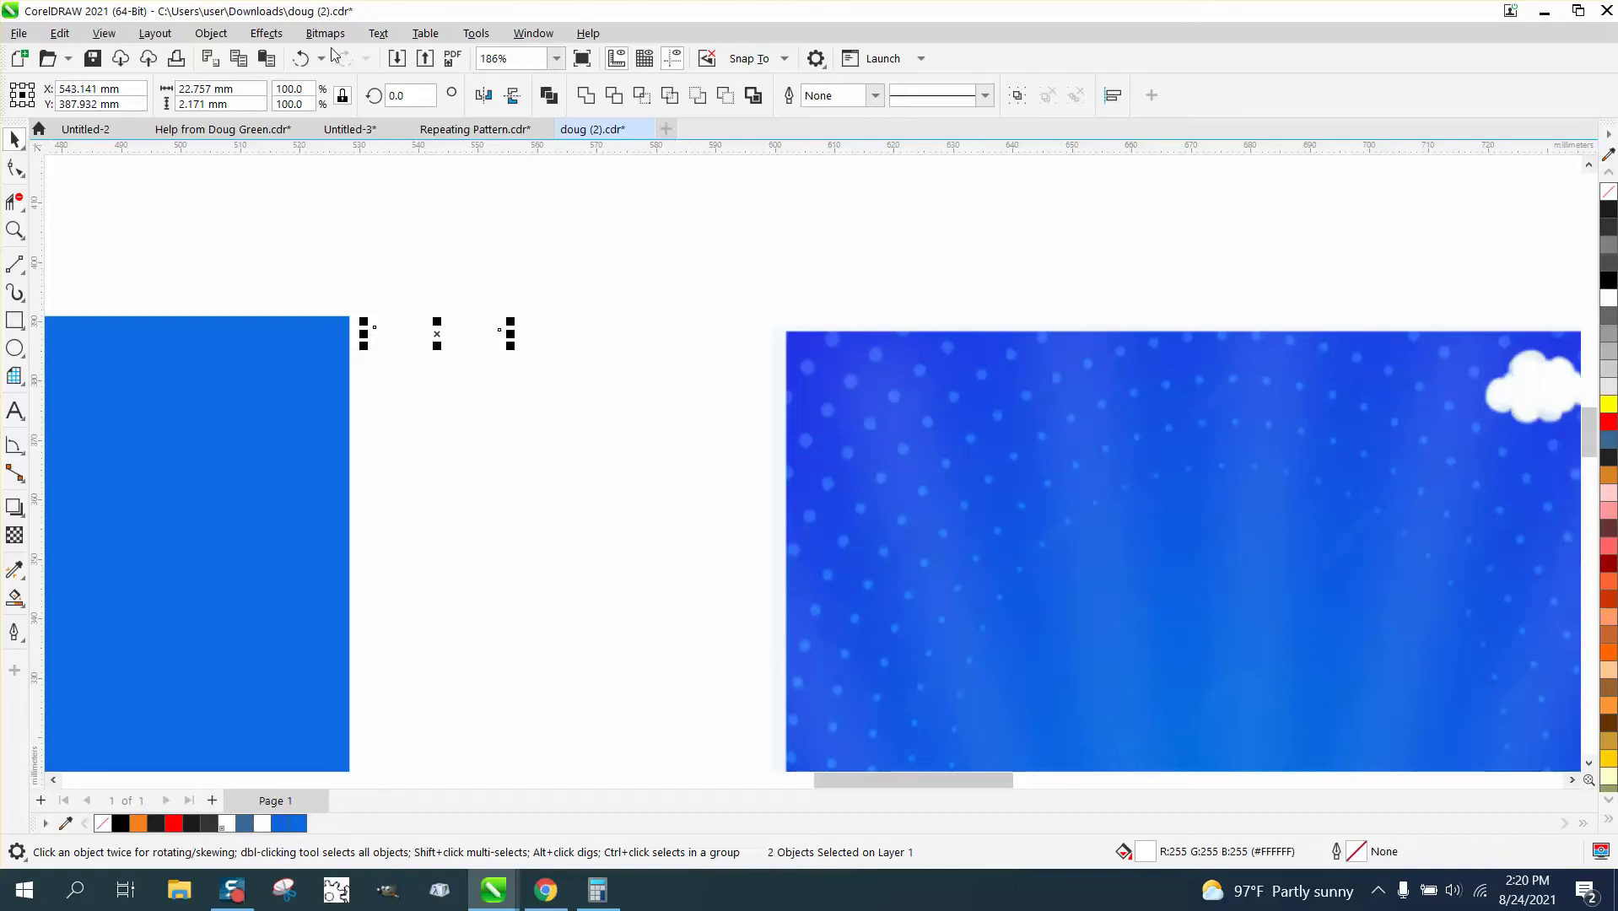
Blend the two small dots with 50 steps
{"action": "left_click", "coordinate": [267, 33]}
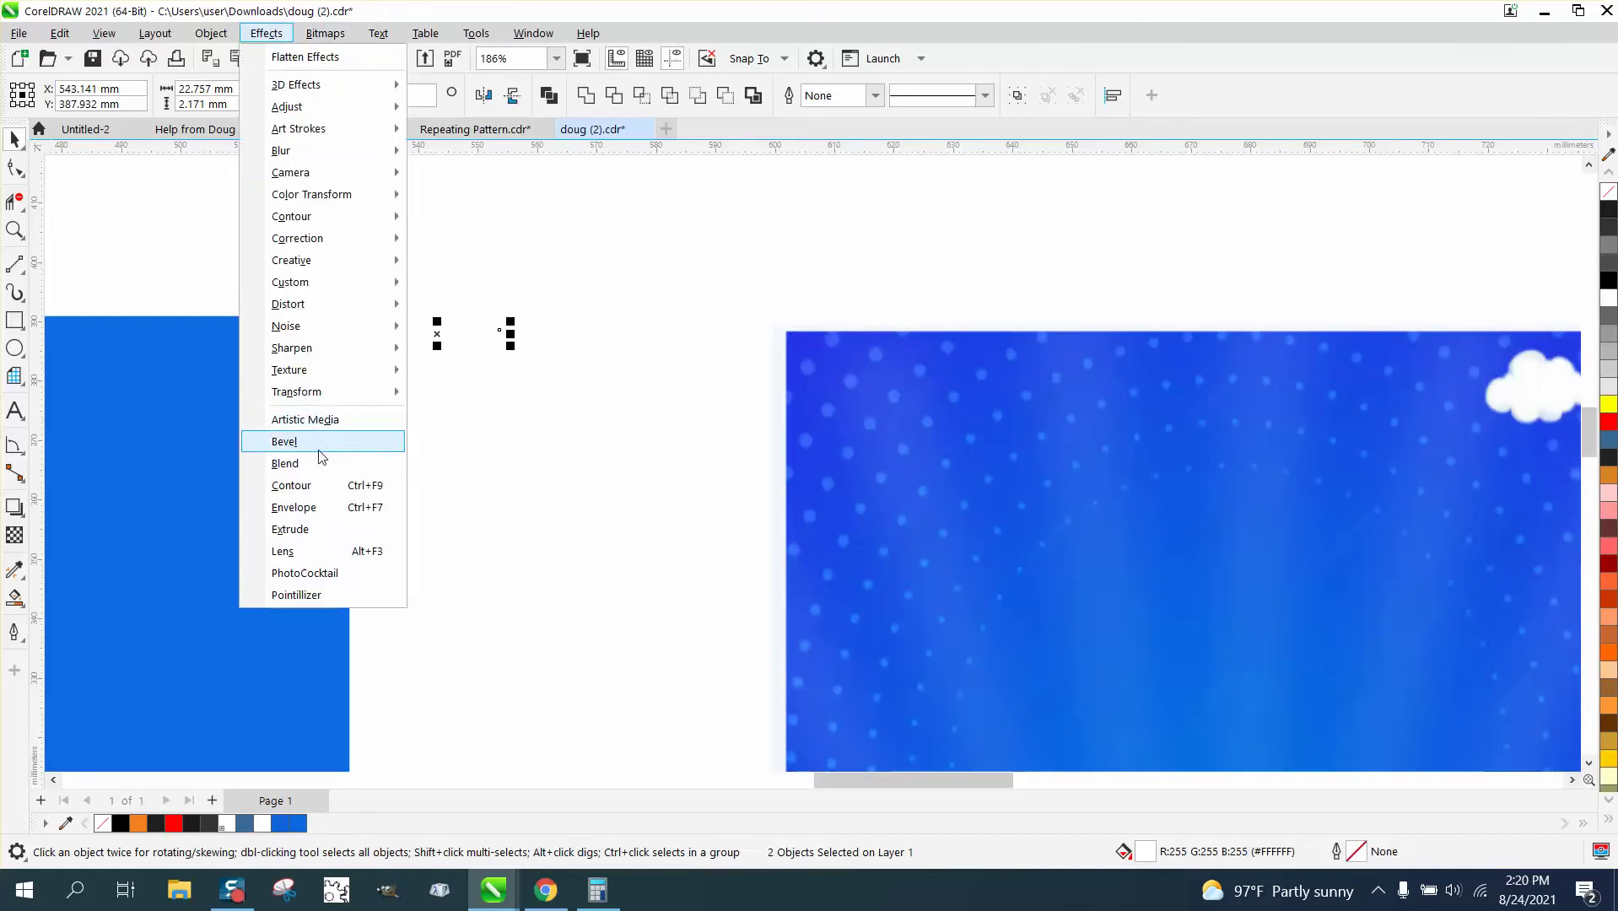
{"action": "left_click", "coordinate": [380, 481]}
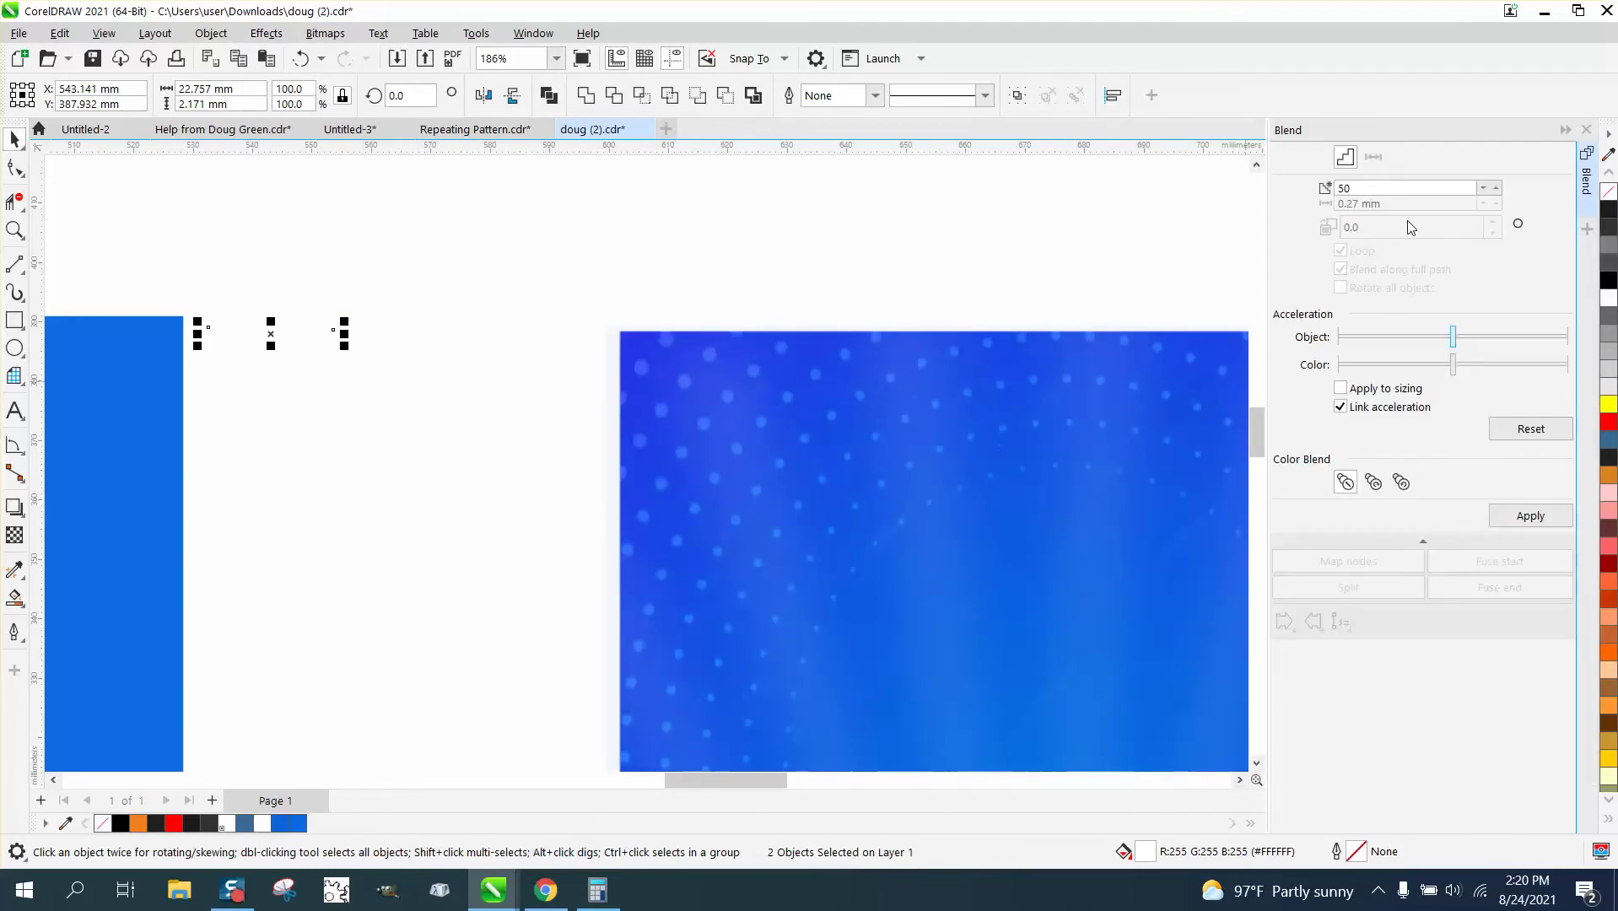
{"action": "left_click", "coordinate": [1529, 518]}
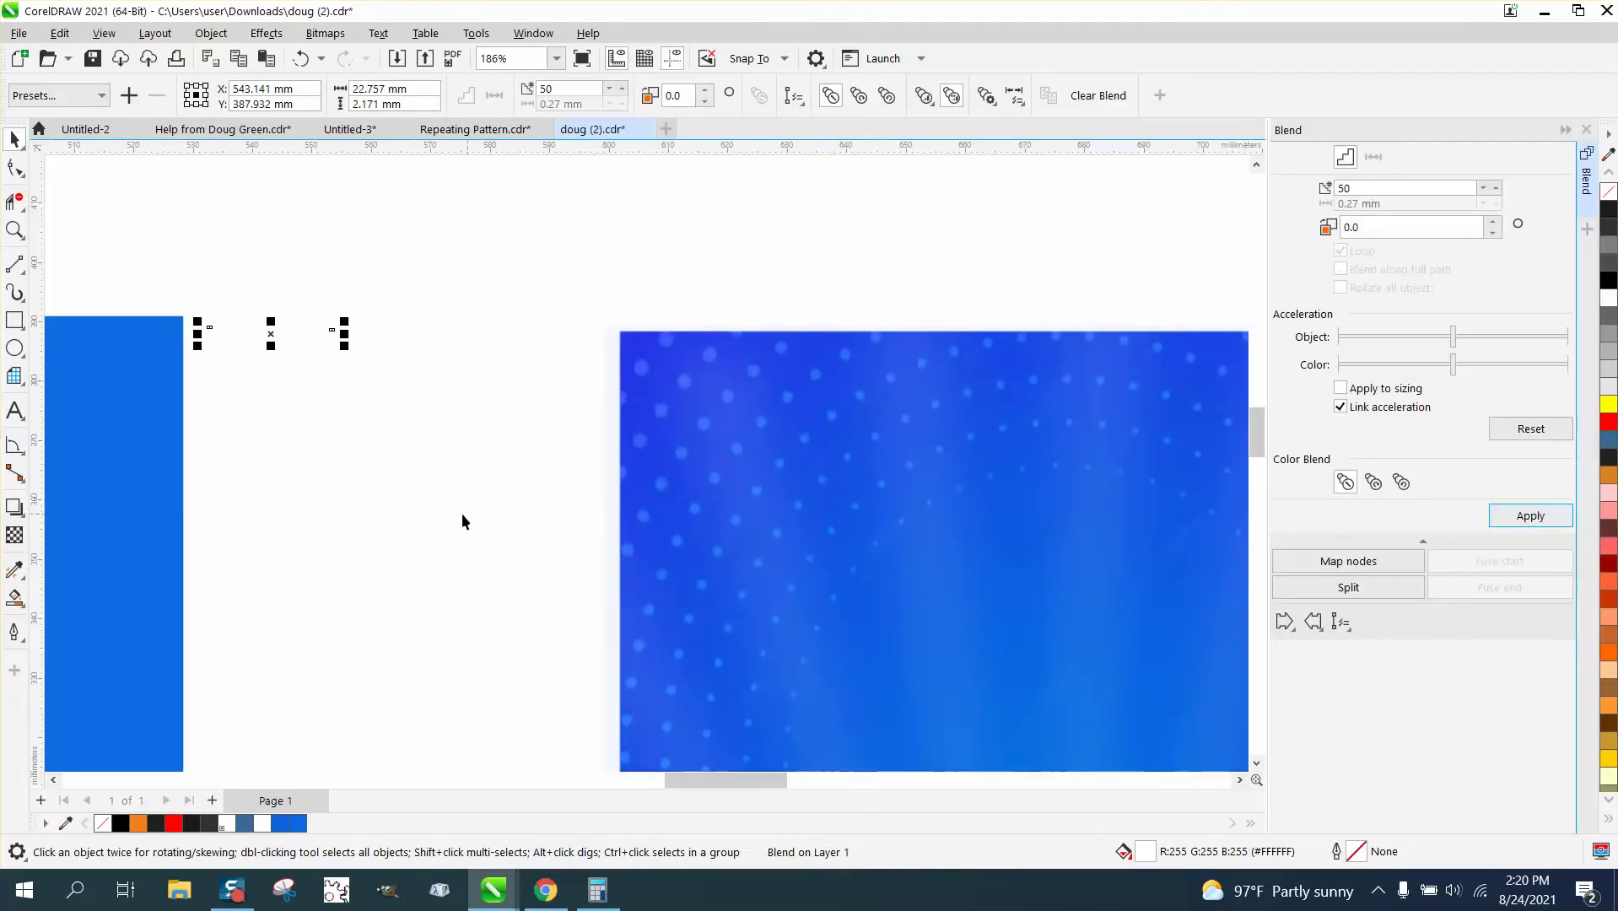
{"action": "left_click", "coordinate": [508, 496]}
Draw a large circle over the blue square and centre both it and the square on the page
{"action": "scroll", "coordinate": [503, 490], "scroll_direction": "down", "scroll_amount": 5}
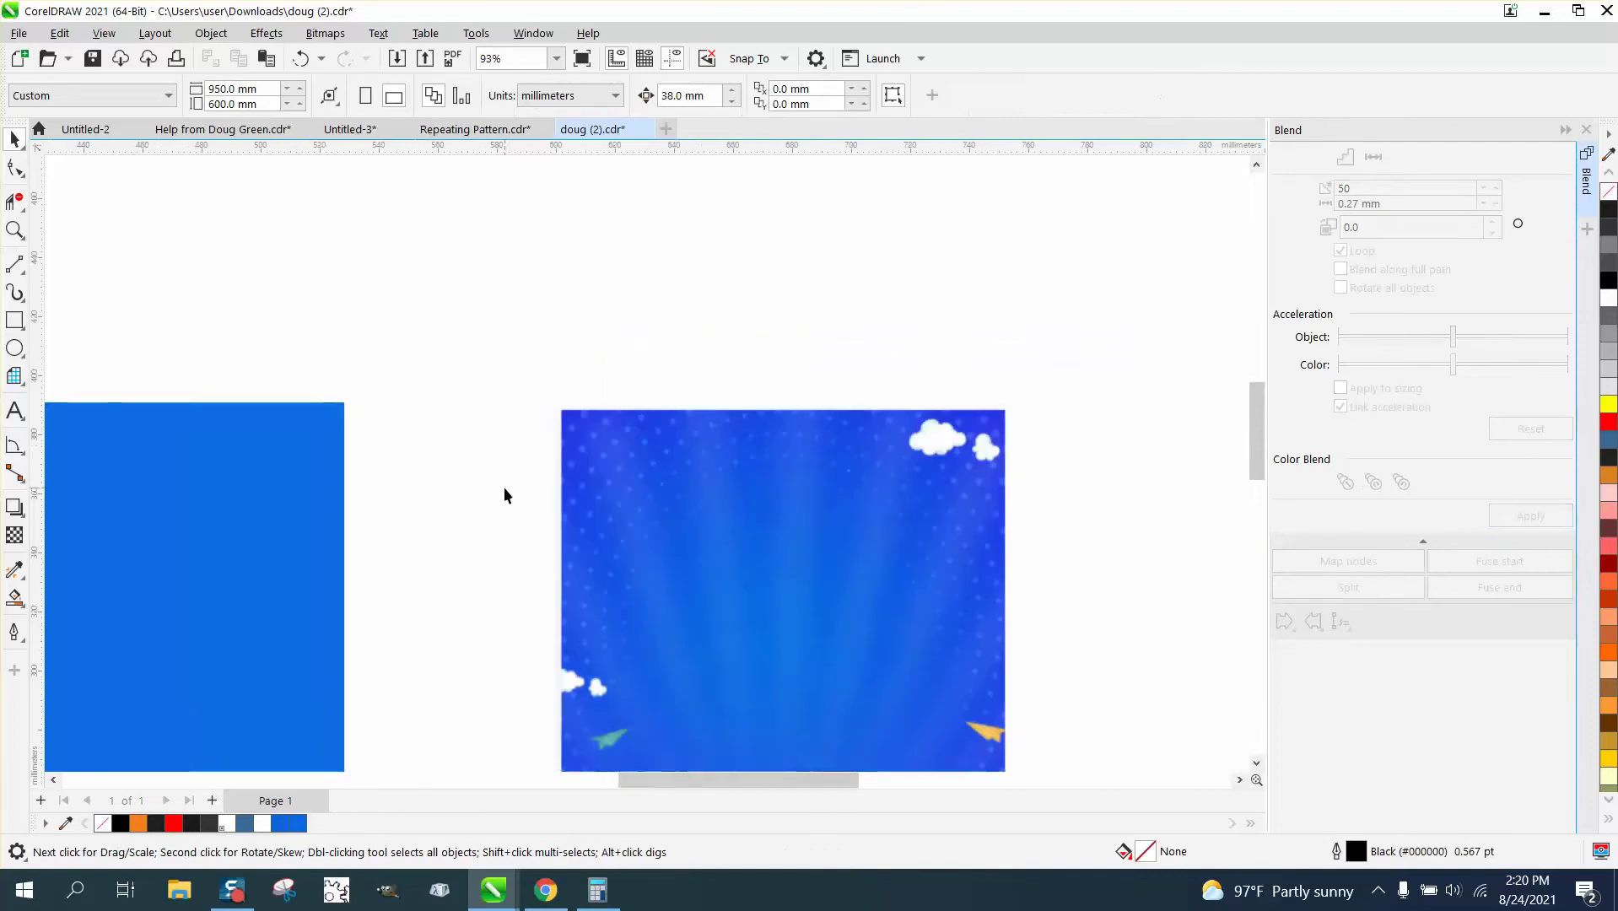
{"action": "left_click", "coordinate": [14, 348]}
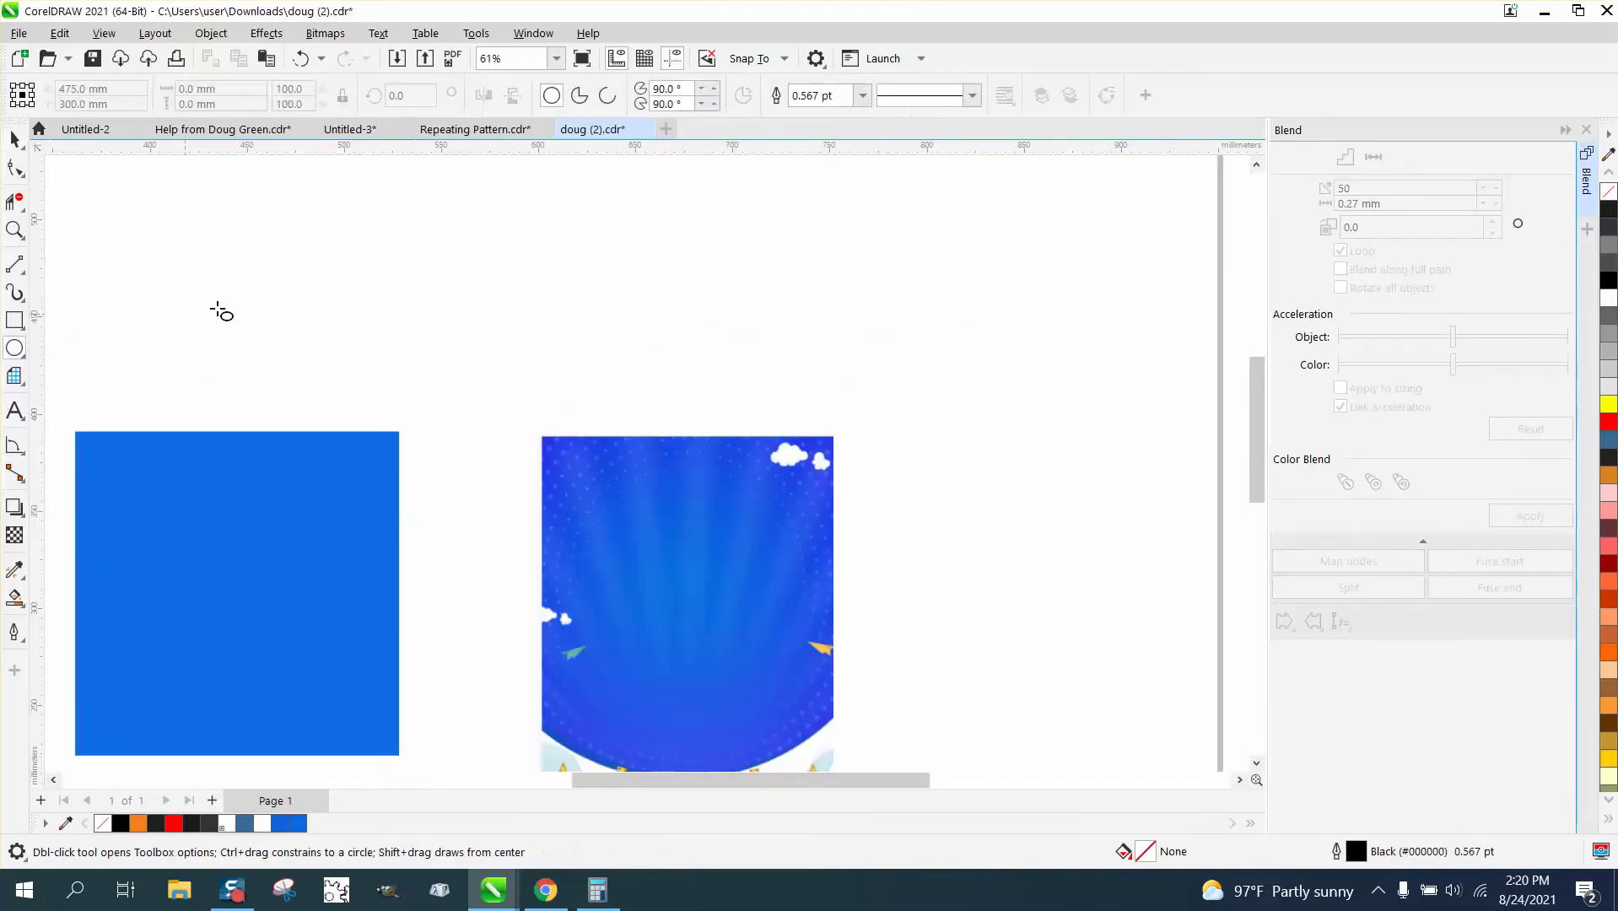
{"action": "mouse_move", "coordinate": [386, 200]}
{"action": "left_mouse_down"}
{"action": "mouse_move", "coordinate": [164, 439]}
{"action": "mouse_move", "coordinate": [192, 440]}
{"action": "left_mouse_up"}
{"action": "key", "text": "p"}
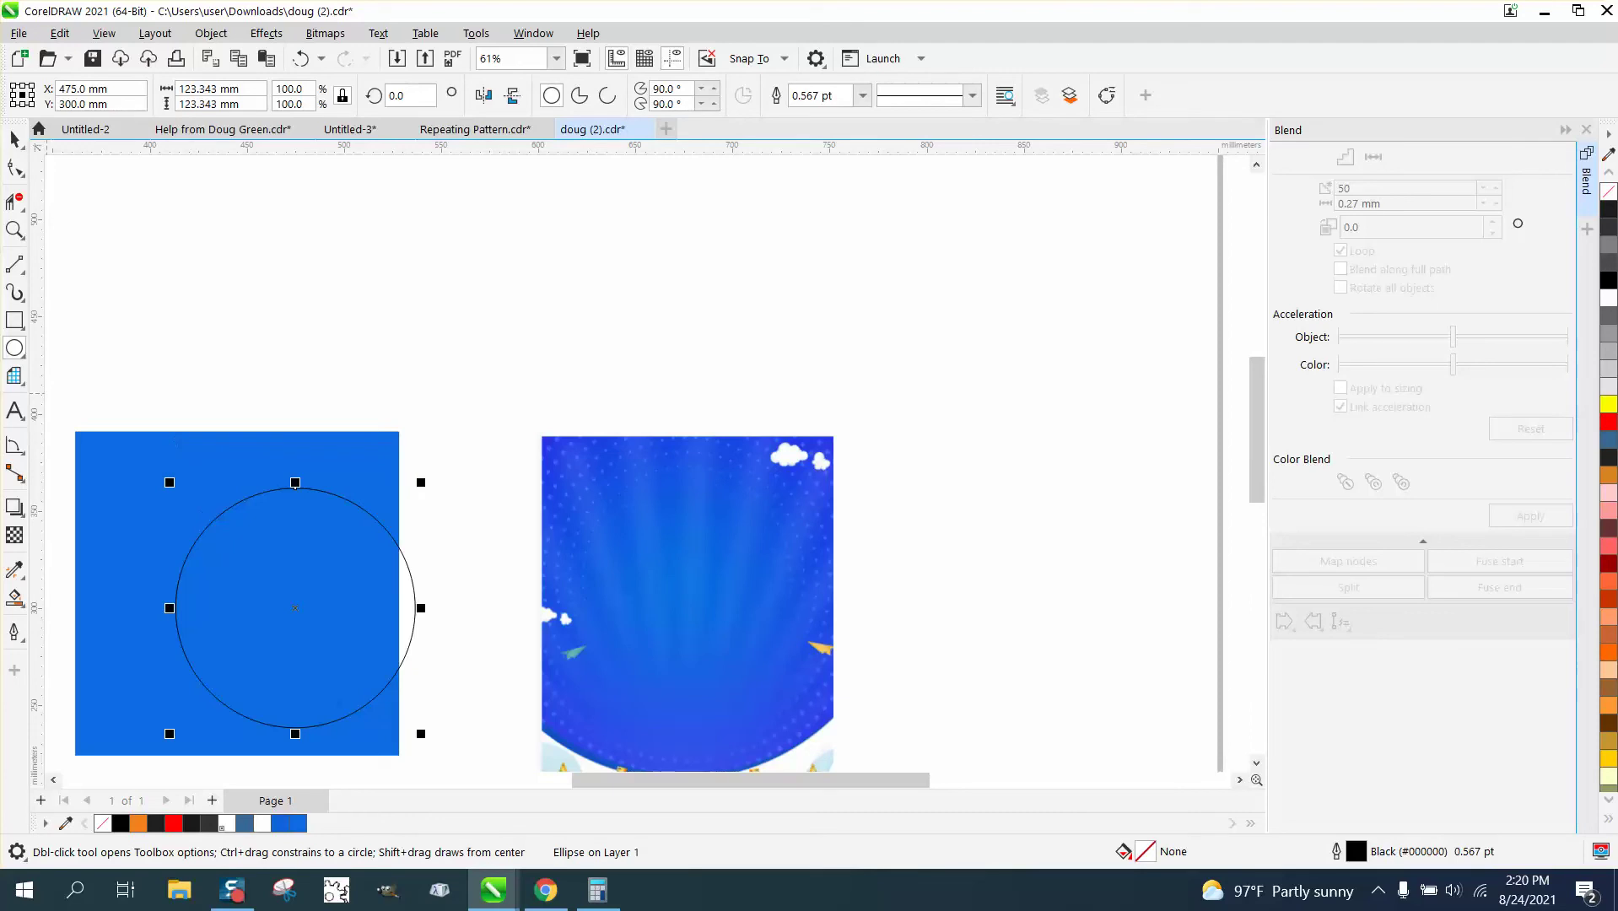
{"action": "left_click", "coordinate": [14, 139]}
{"action": "left_click", "coordinate": [150, 439]}
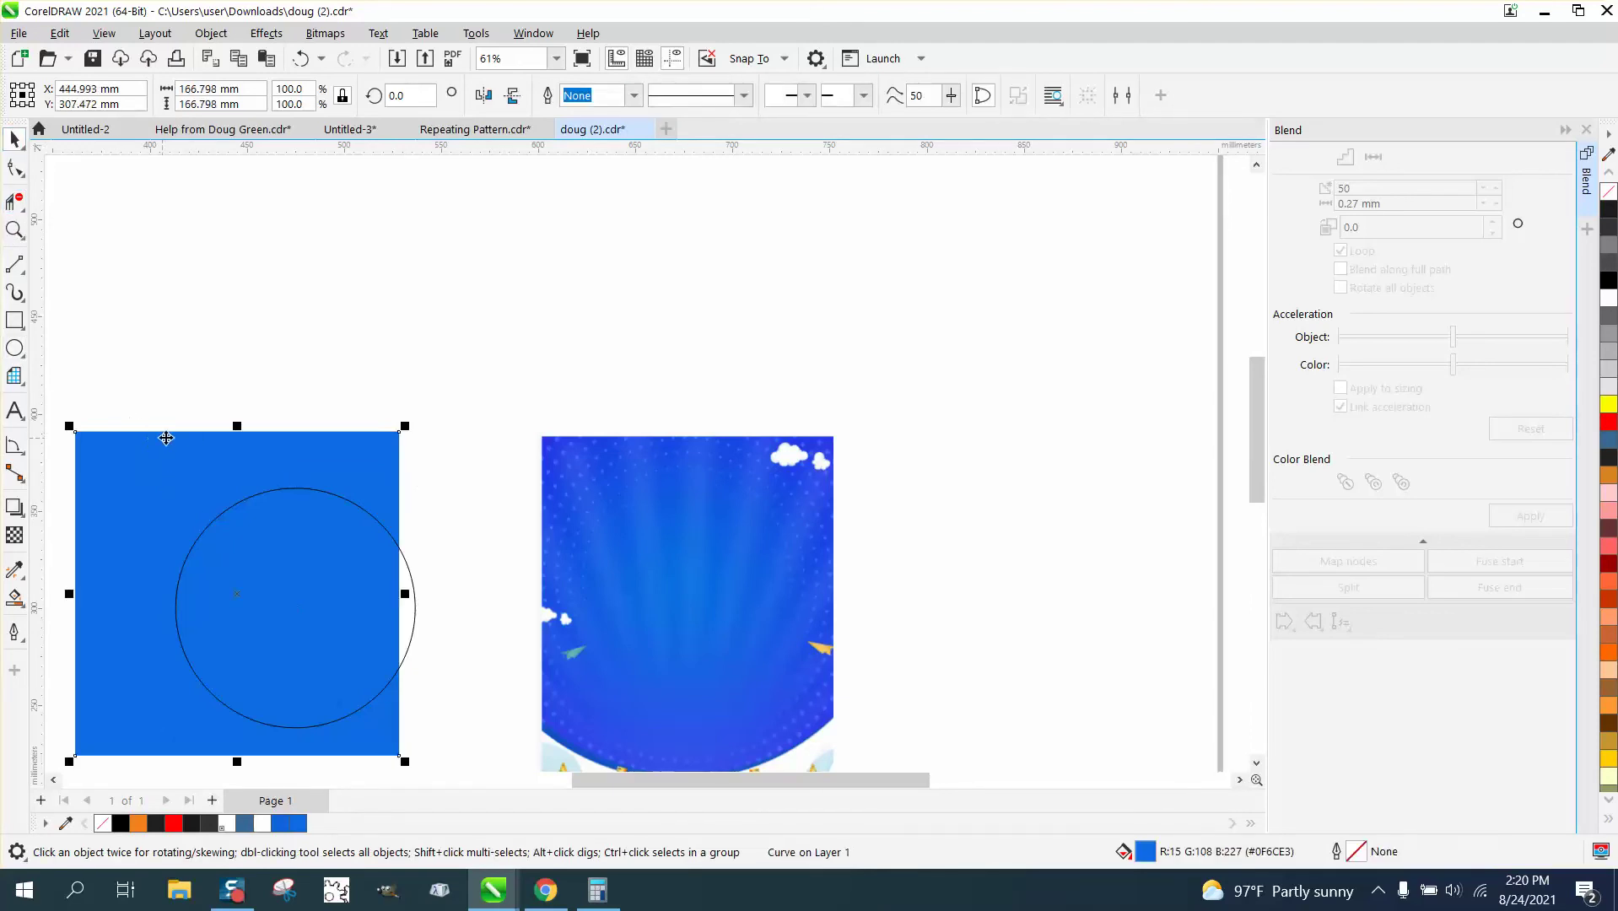
{"action": "key", "text": "p"}
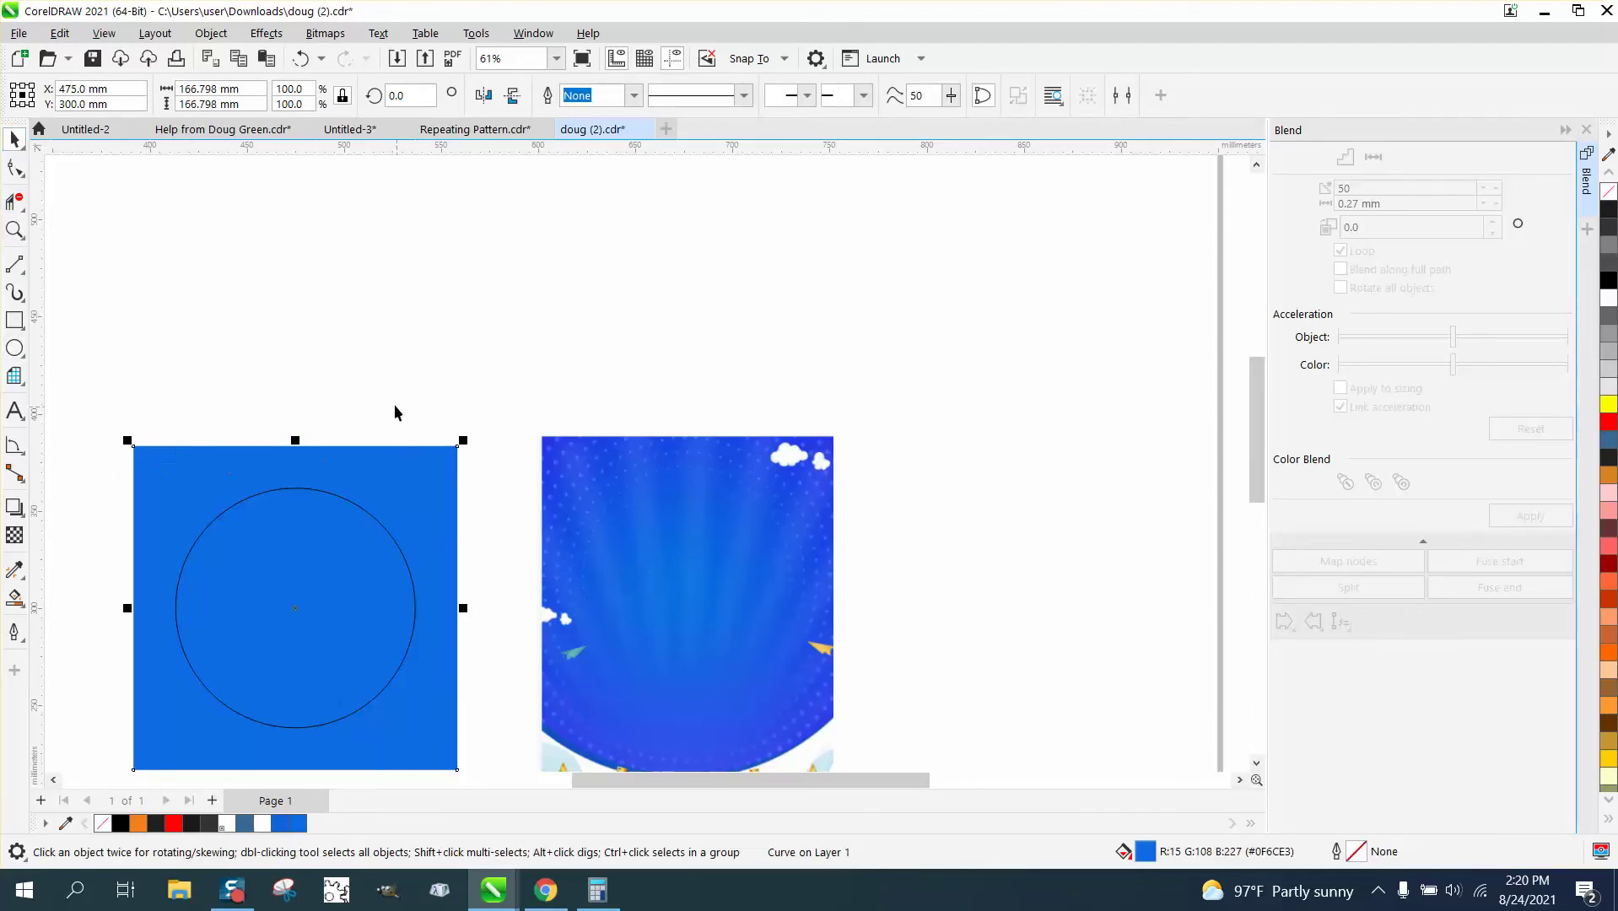
{"action": "left_click_drag", "start_coordinate": [395, 406], "coordinate": [518, 500]}
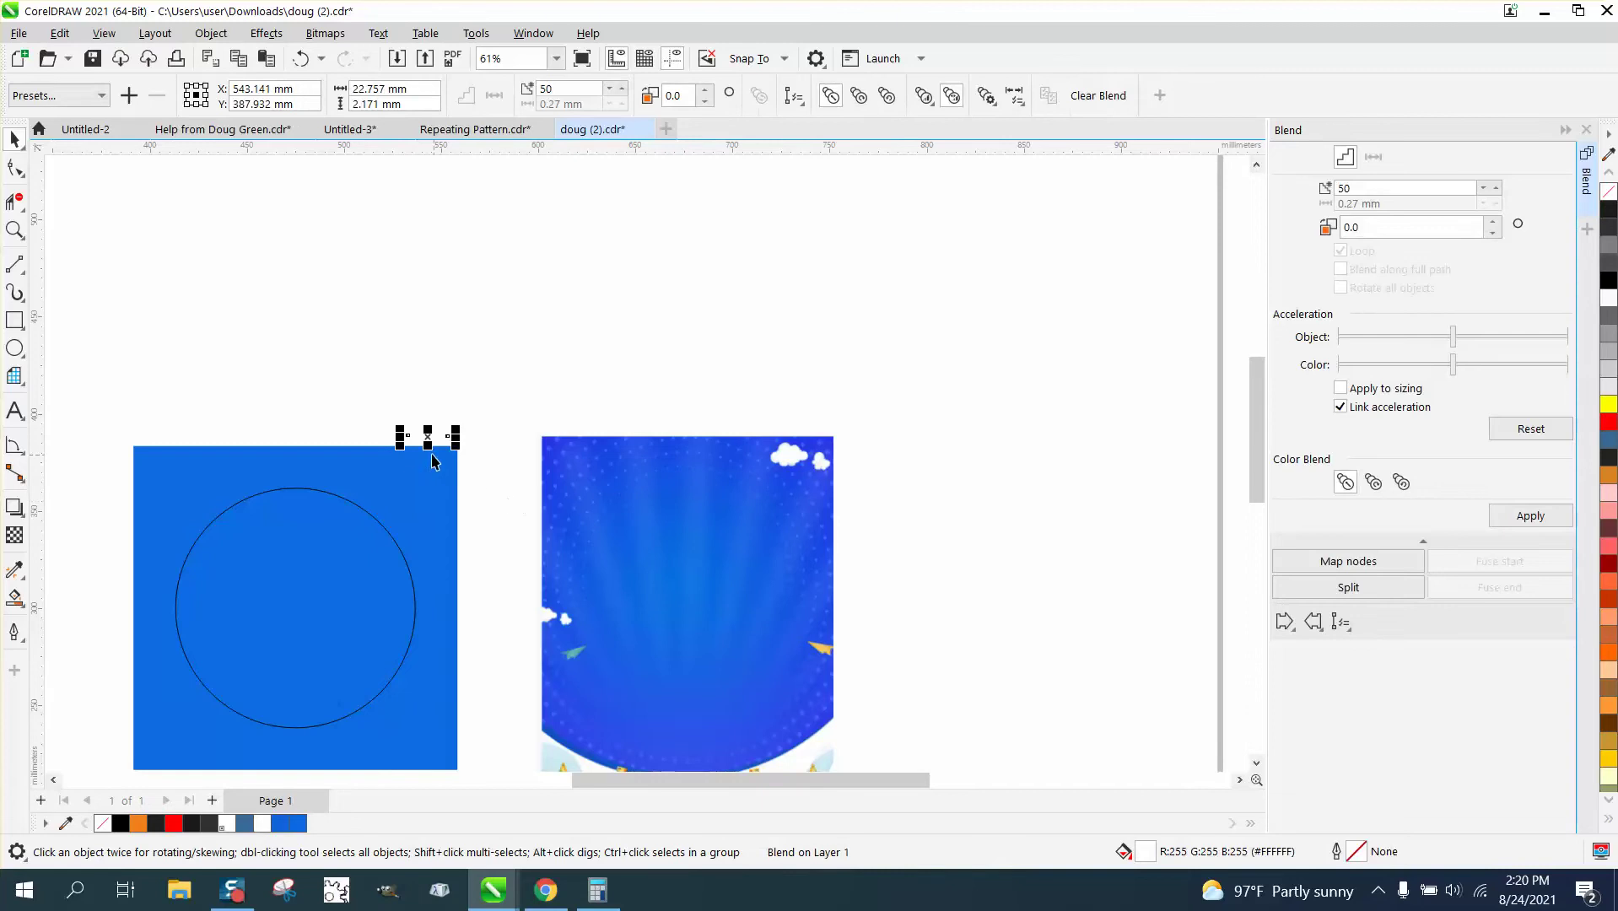
Fit the dot blend to the circle as a new path, spread along the full path
{"action": "left_click", "coordinate": [1350, 629]}
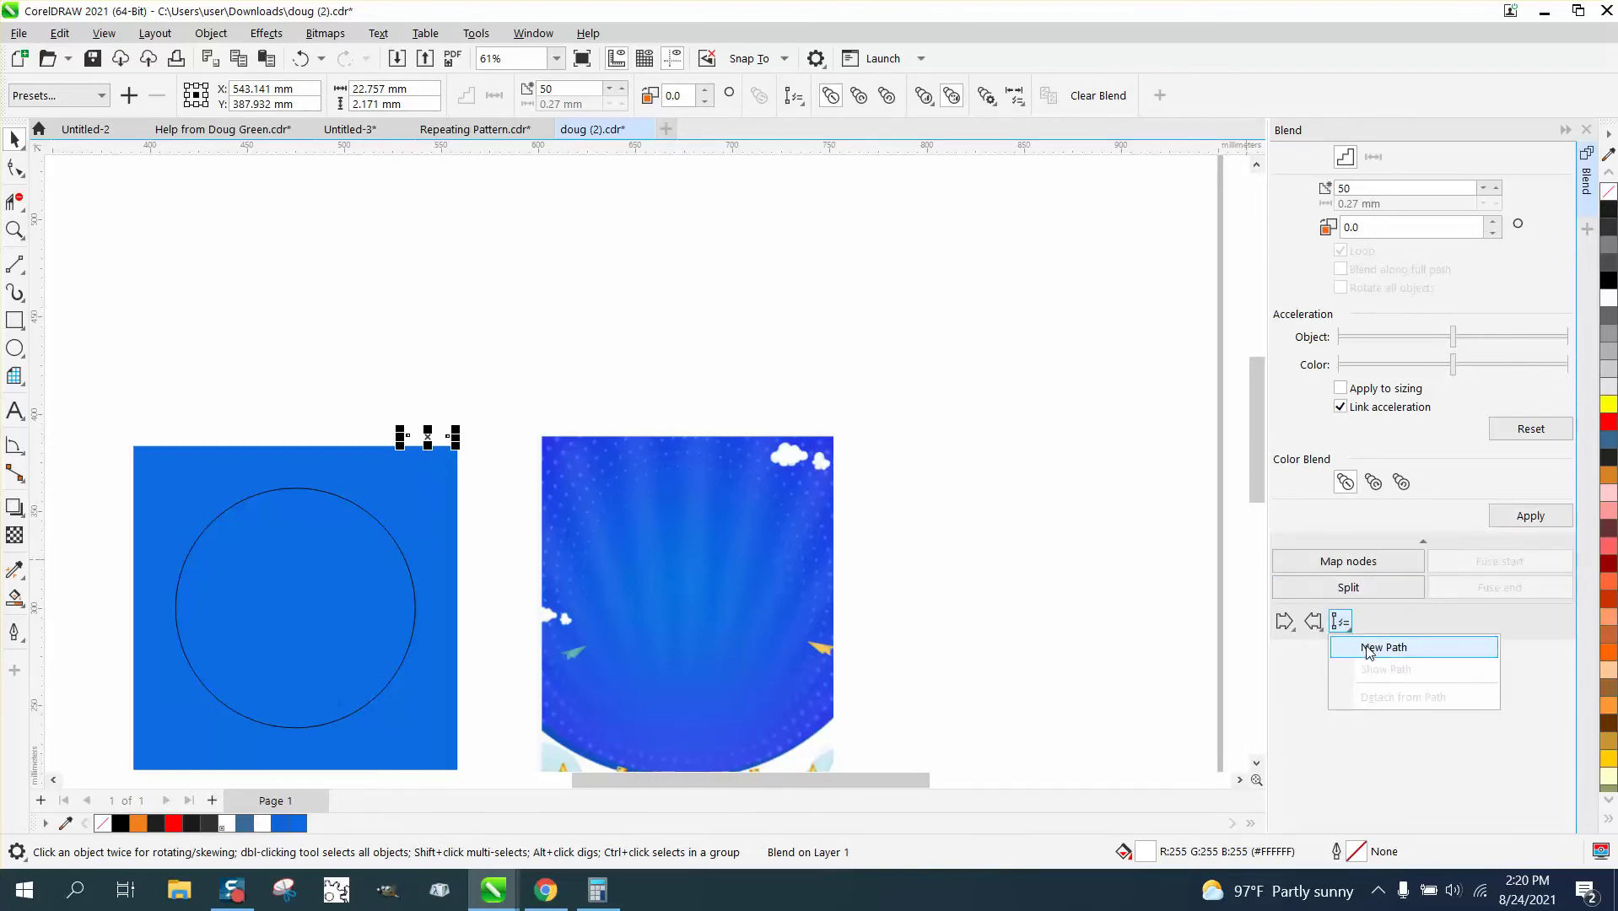
{"action": "left_click", "coordinate": [1369, 648]}
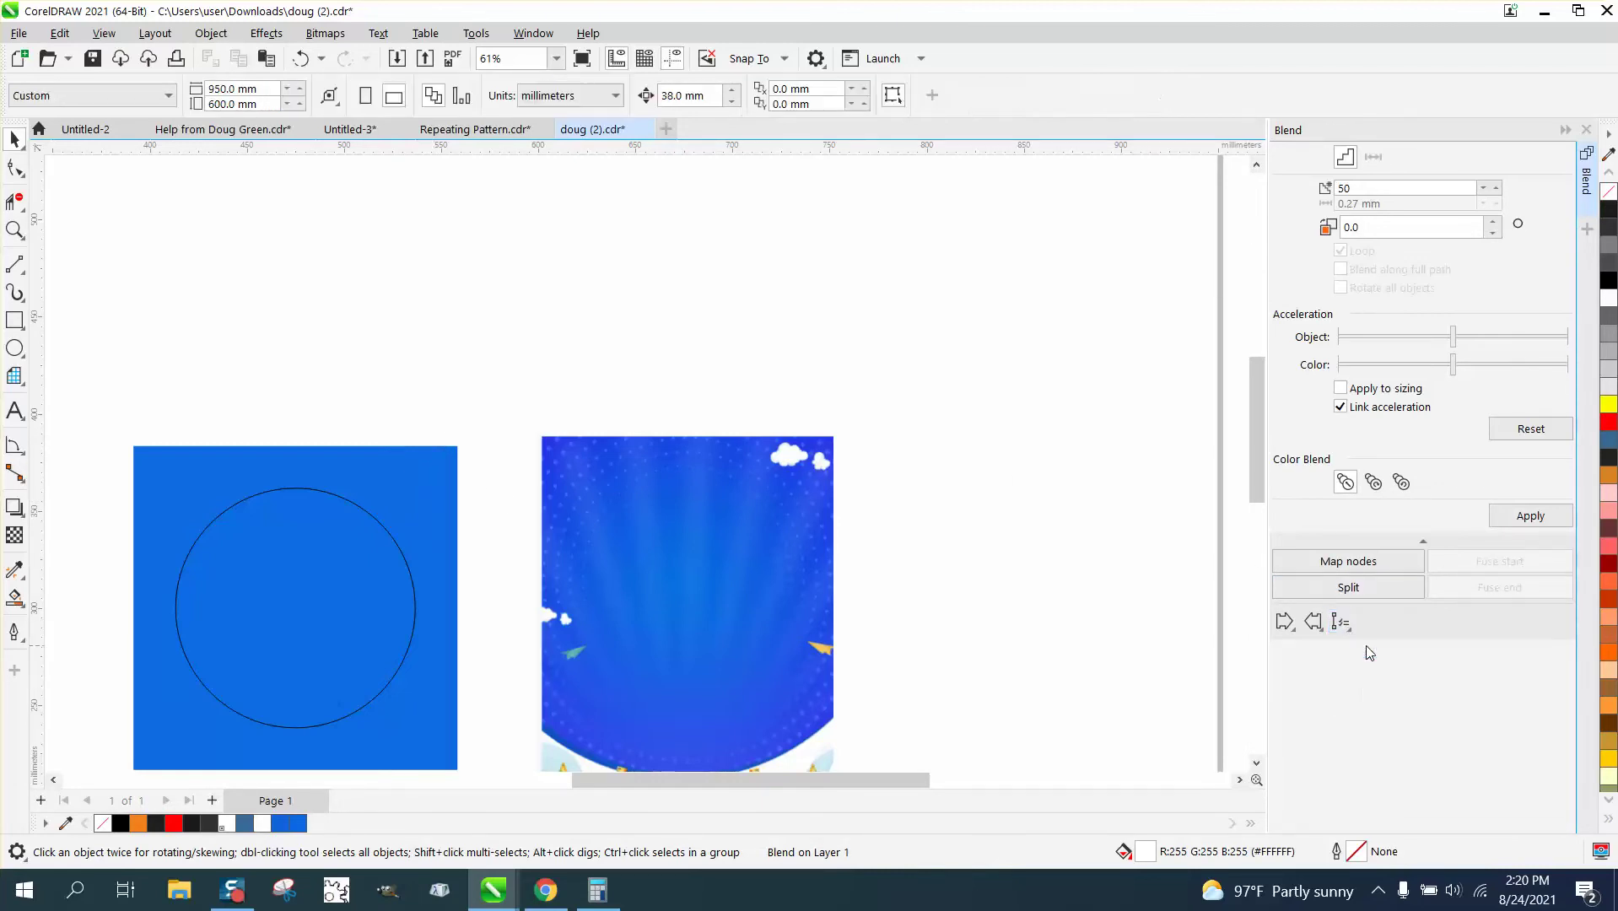
{"action": "left_click", "coordinate": [411, 561]}
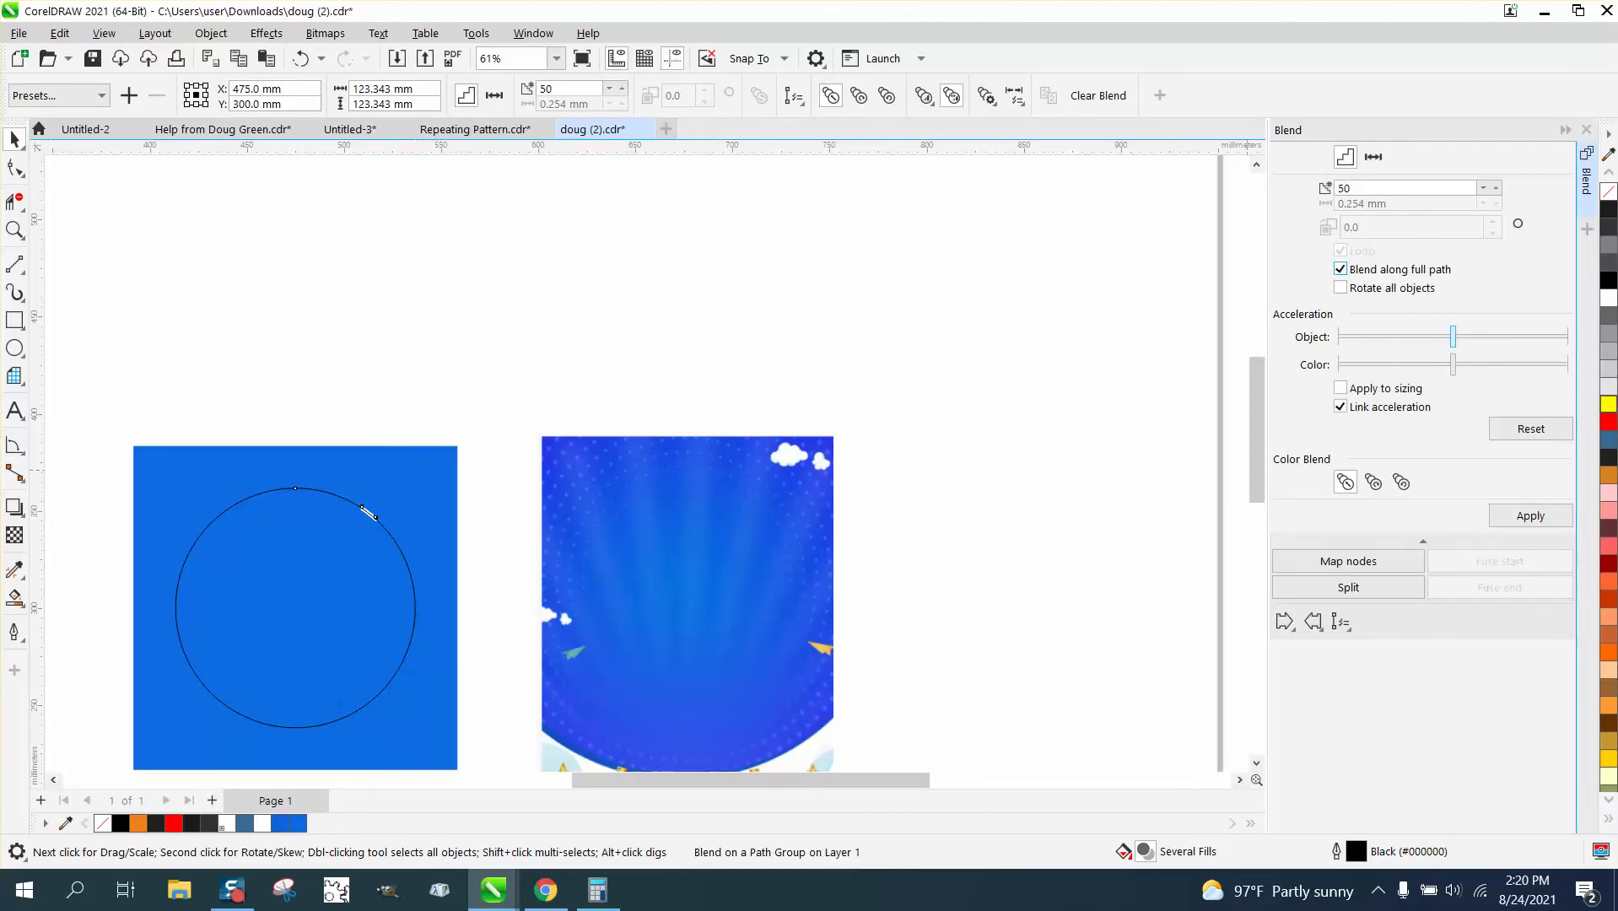
{"action": "left_click", "coordinate": [1539, 518]}
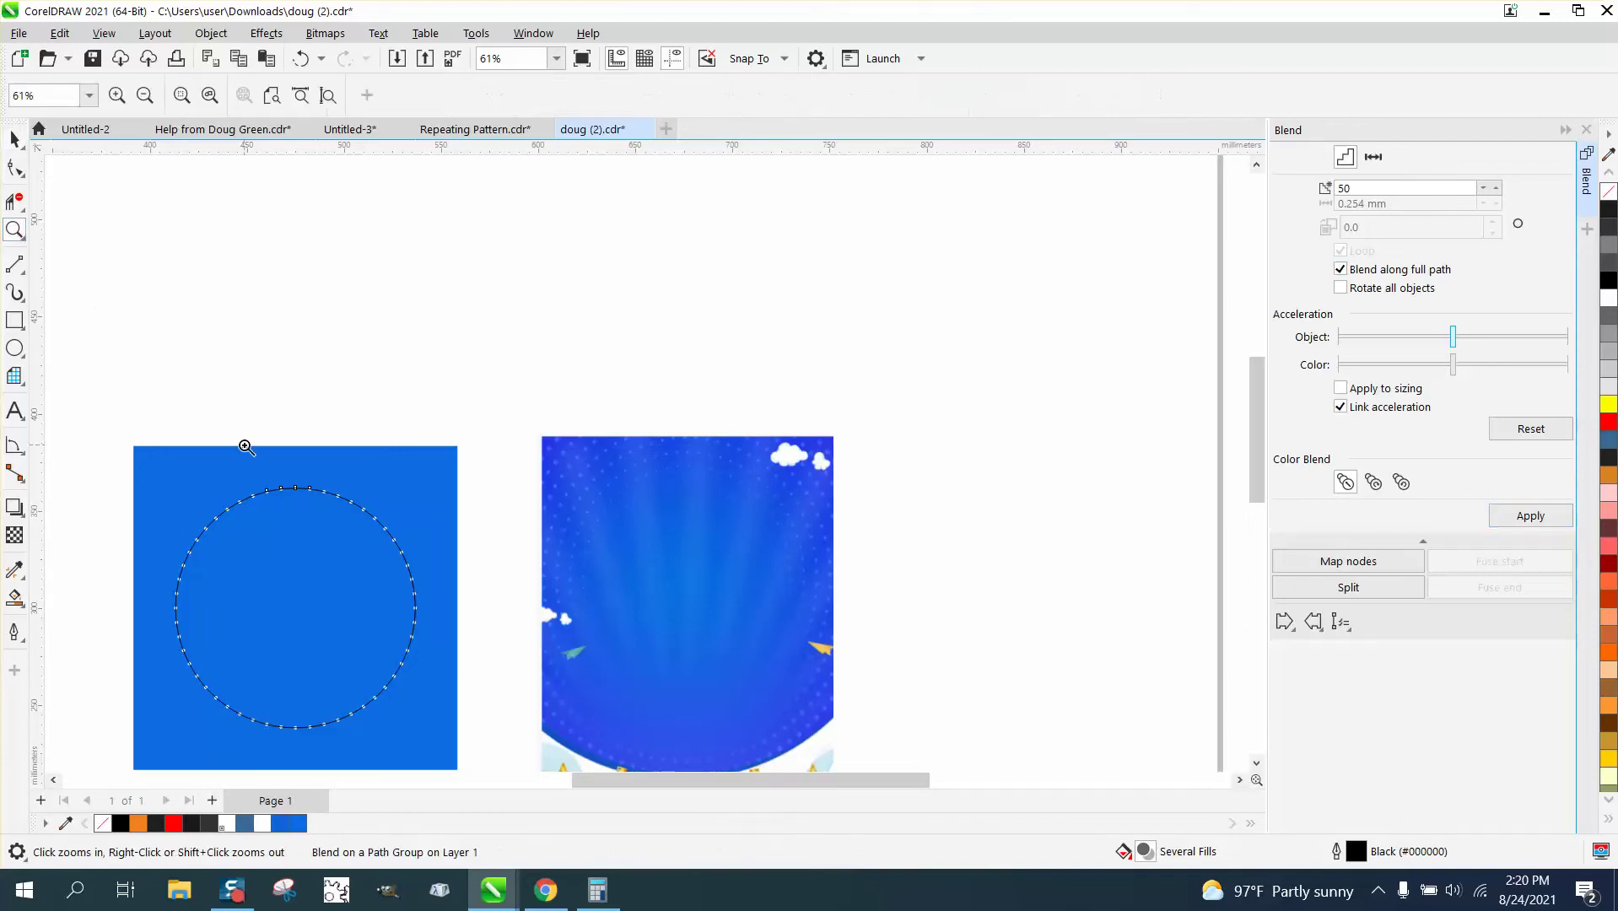
{"action": "left_click_drag", "start_coordinate": [245, 447], "coordinate": [438, 550]}
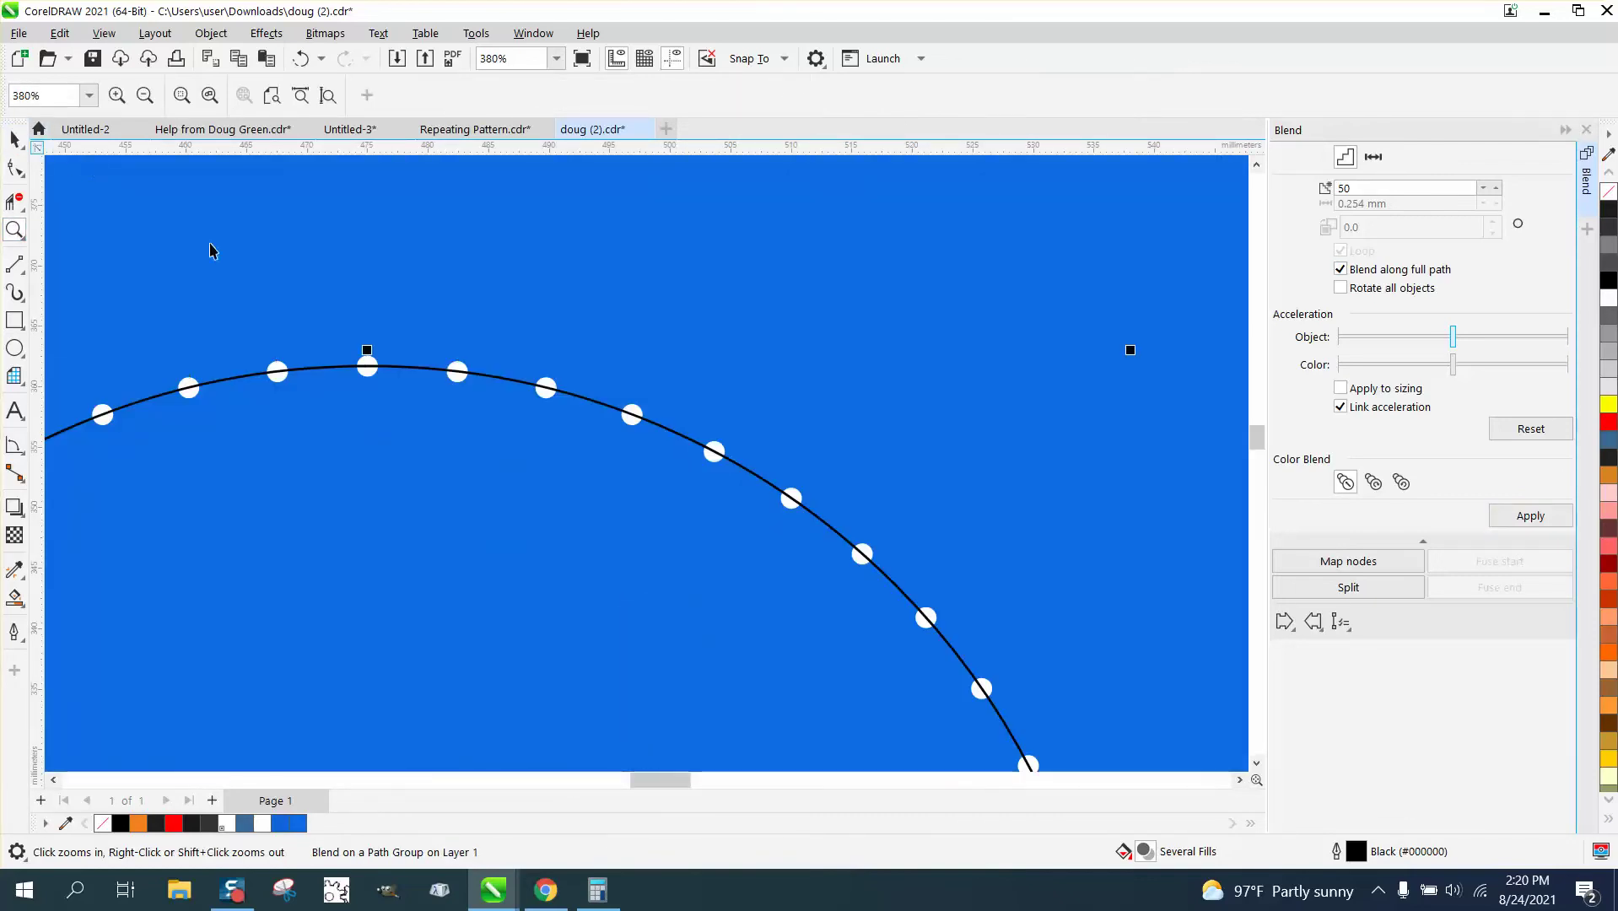
Break the blend apart and delete the circle outline, leaving only the ring of dots selected
{"action": "key", "text": "space"}
{"action": "scroll", "coordinate": [759, 362], "scroll_direction": "down", "scroll_amount": 2}
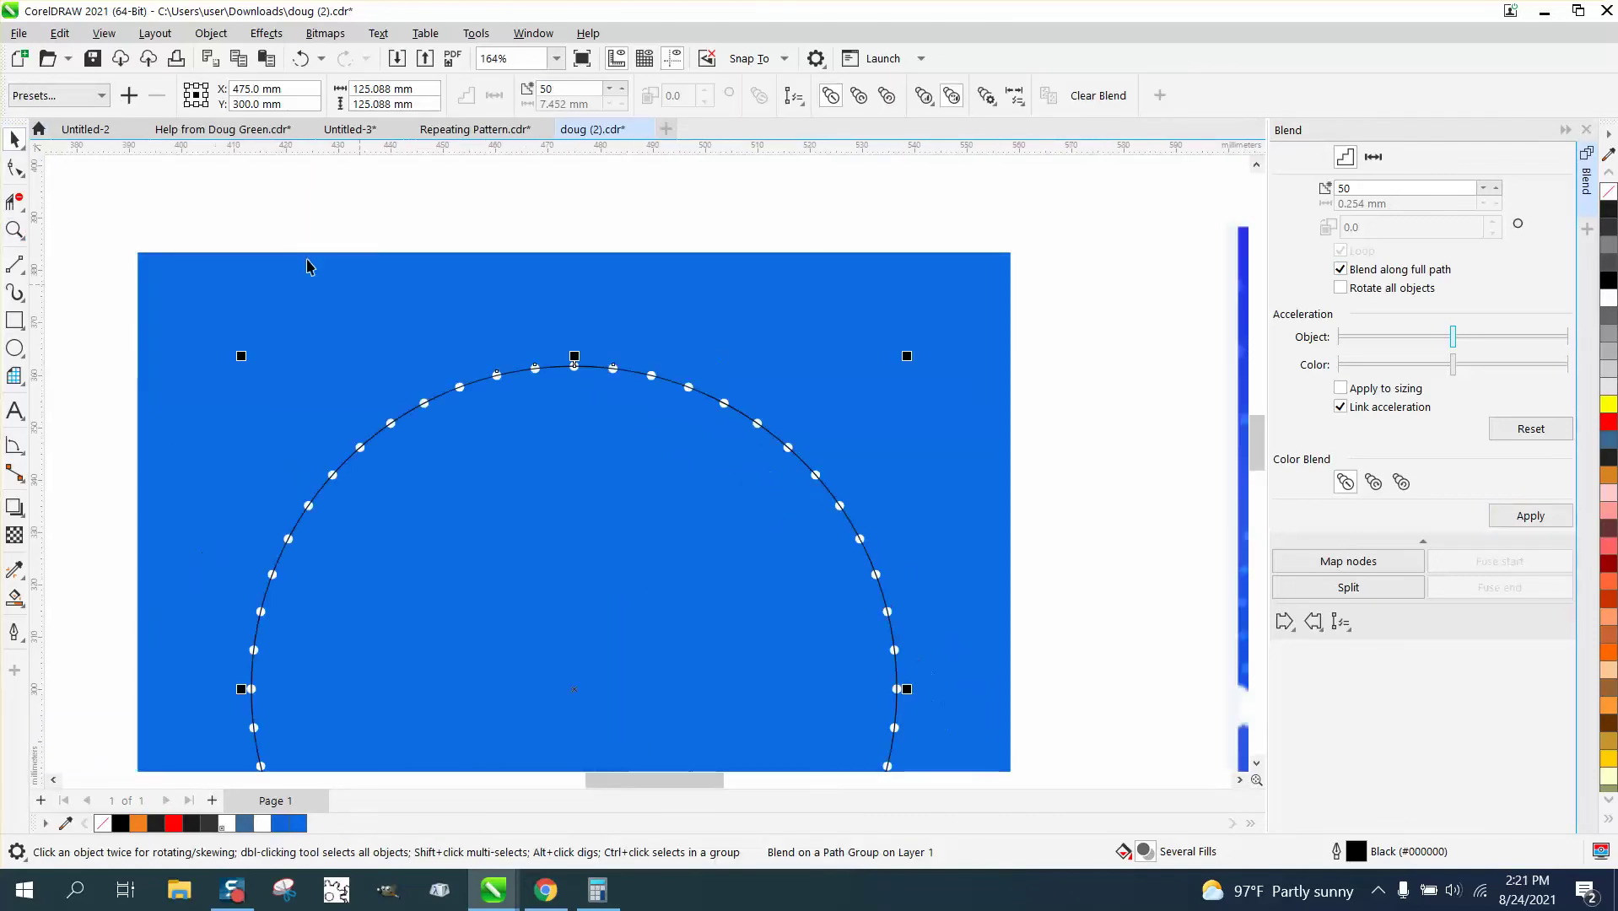
{"action": "left_click", "coordinate": [211, 33]}
{"action": "left_click", "coordinate": [285, 483]}
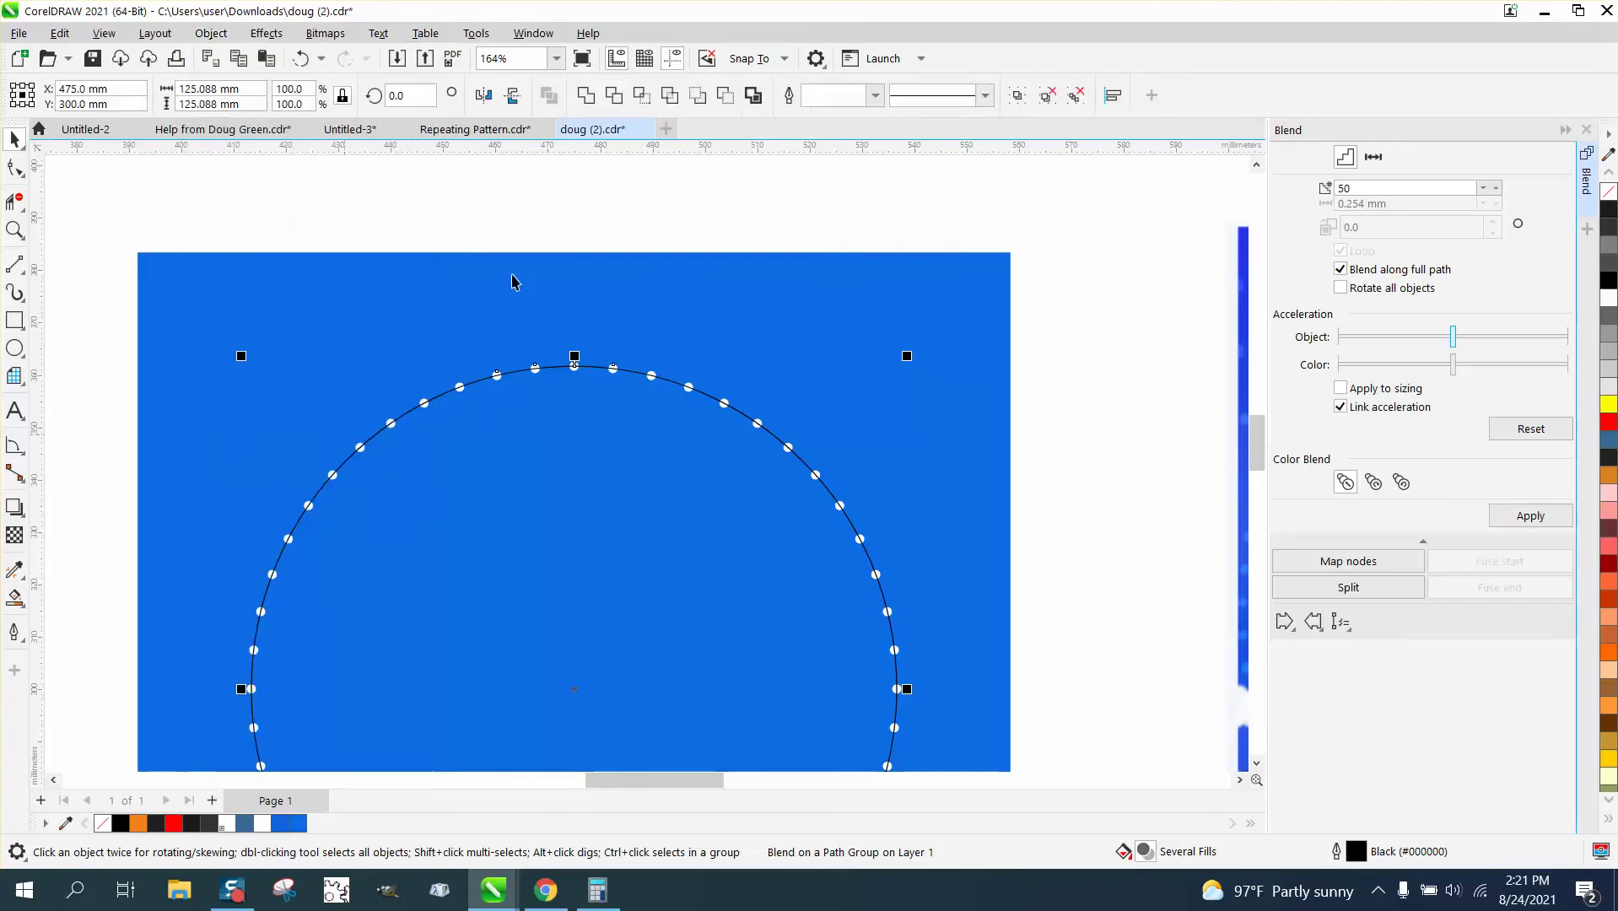
{"action": "key", "text": "Escape"}
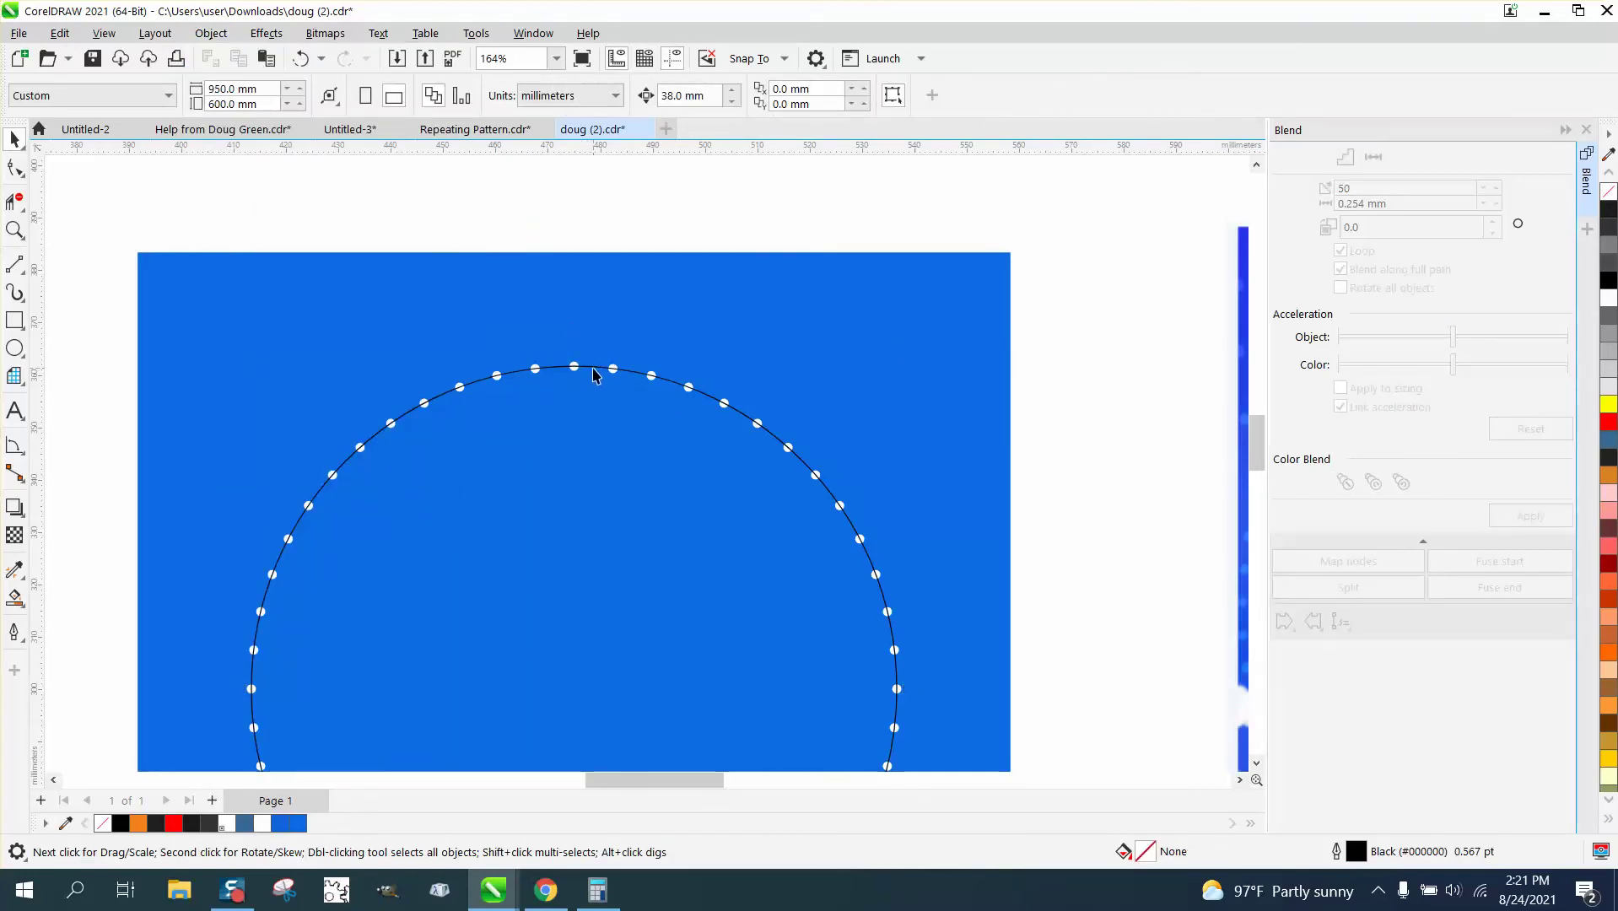
{"action": "left_click", "coordinate": [594, 370]}
{"action": "key", "text": "Delete"}
{"action": "scroll", "coordinate": [506, 346], "scroll_direction": "down", "scroll_amount": 2}
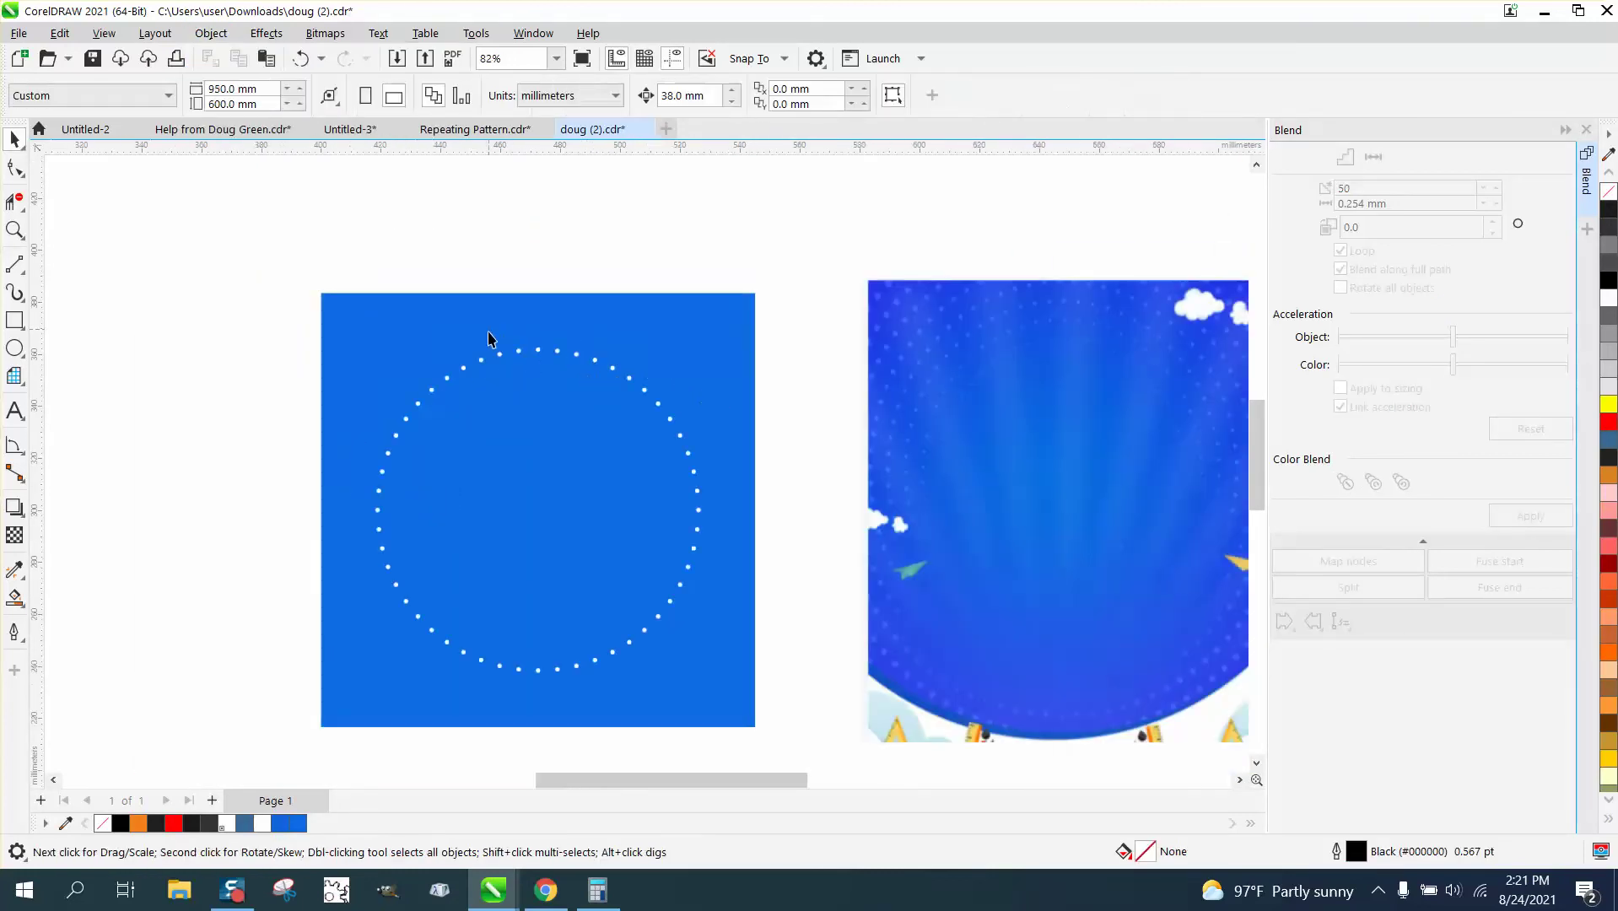
{"action": "left_click_drag", "start_coordinate": [233, 314], "coordinate": [763, 688]}
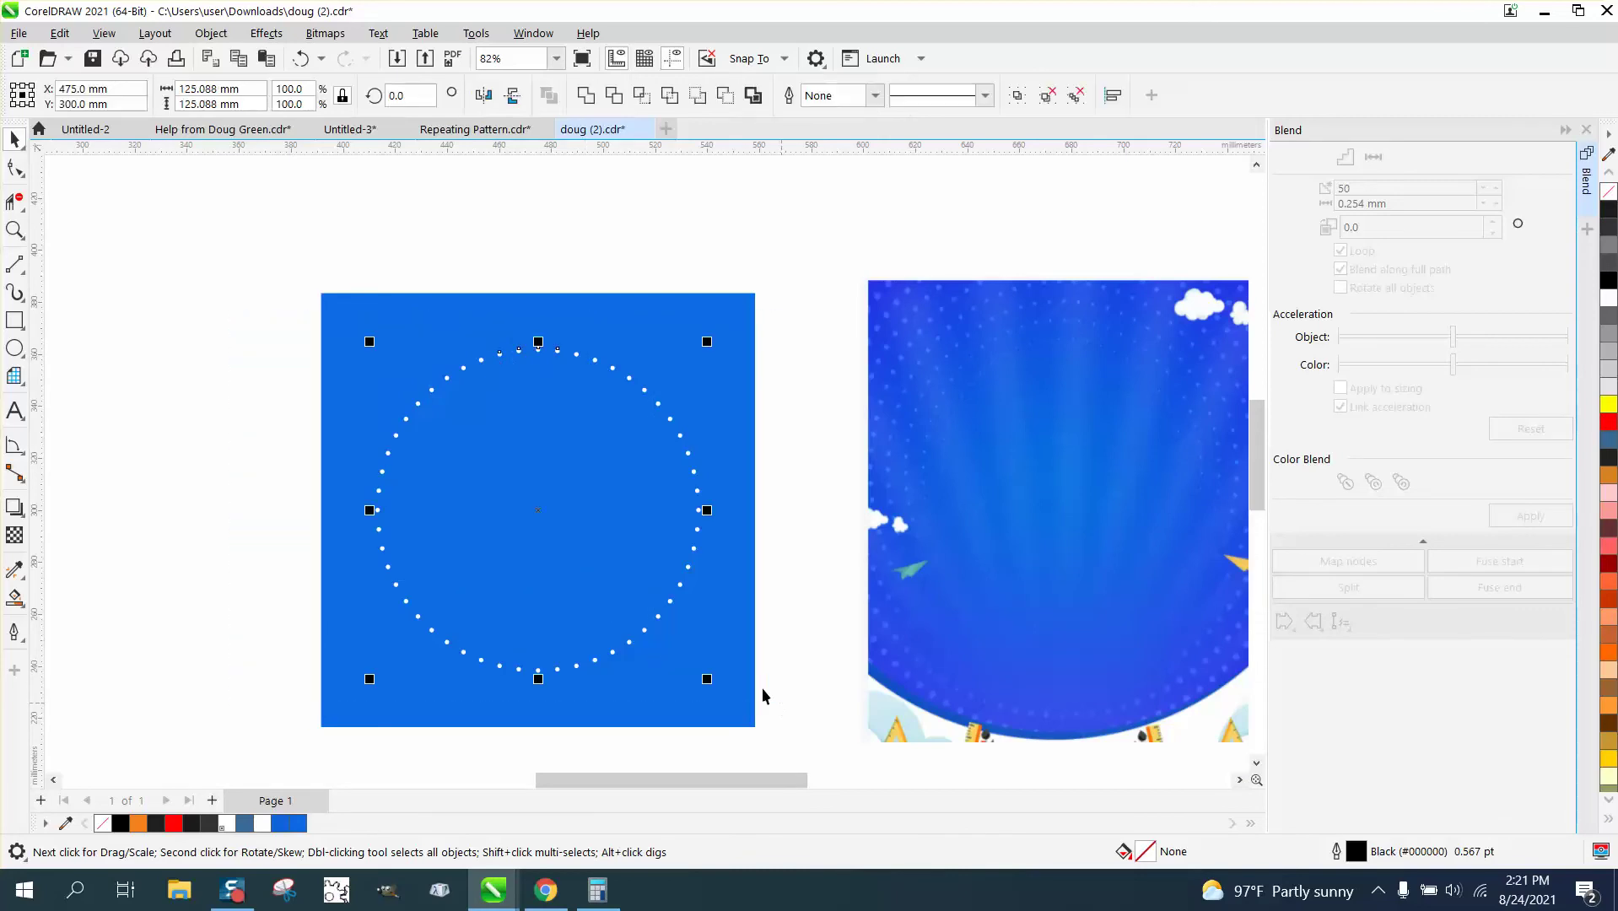
Group the ring's dots into one object and close the Blend docker
{"action": "left_click", "coordinate": [211, 33]}
{"action": "mouse_move", "coordinate": [257, 377]}
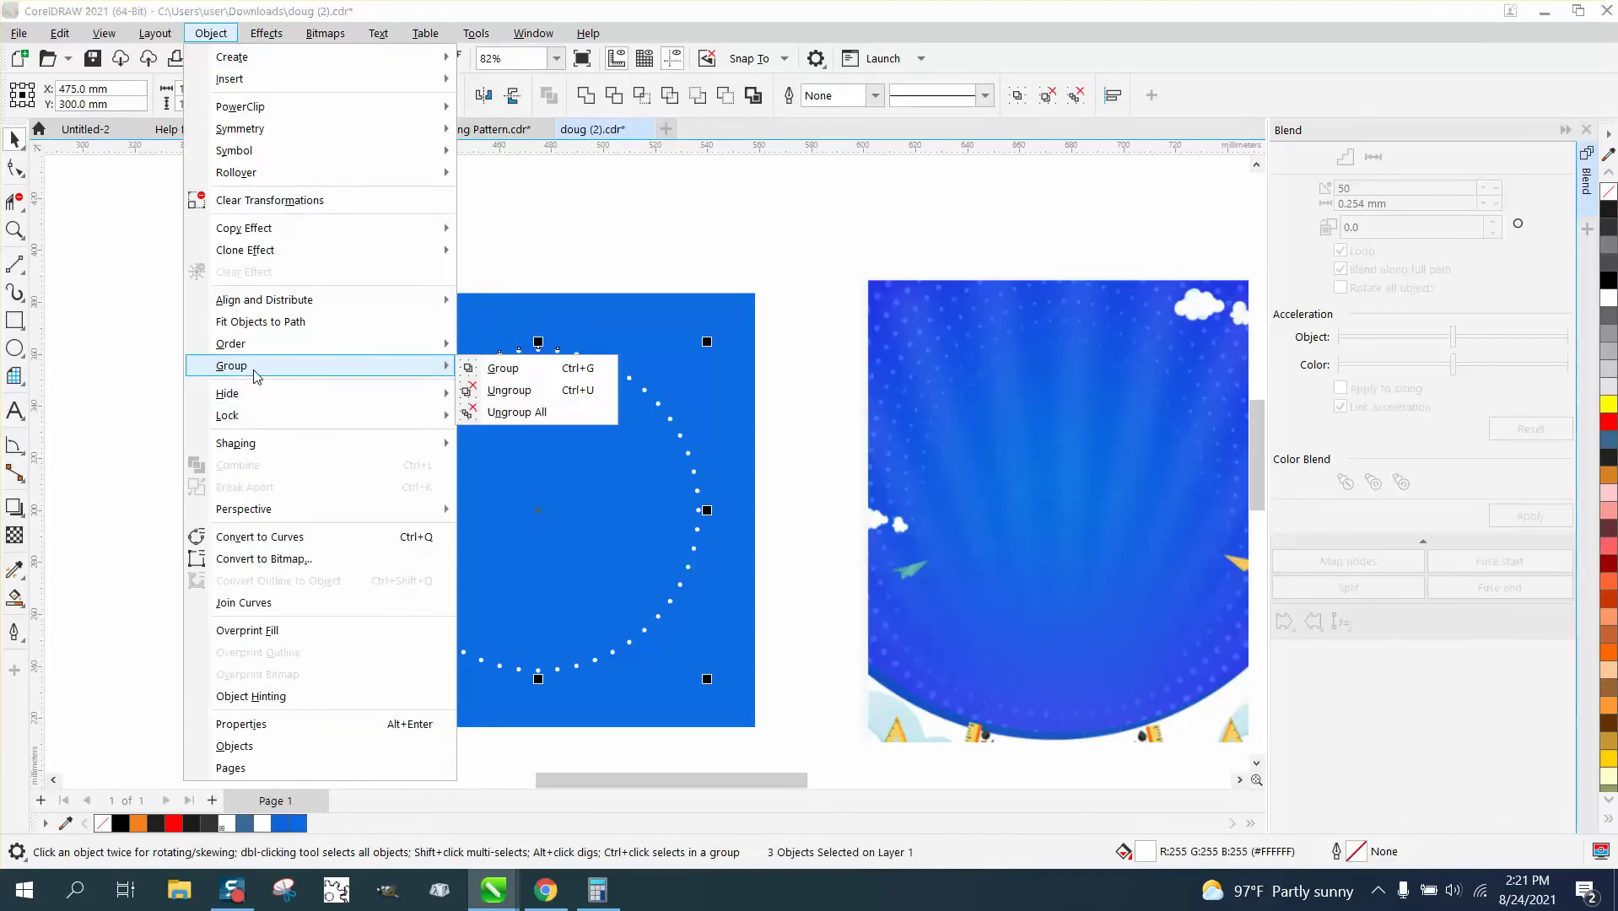
{"action": "left_click", "coordinate": [489, 371]}
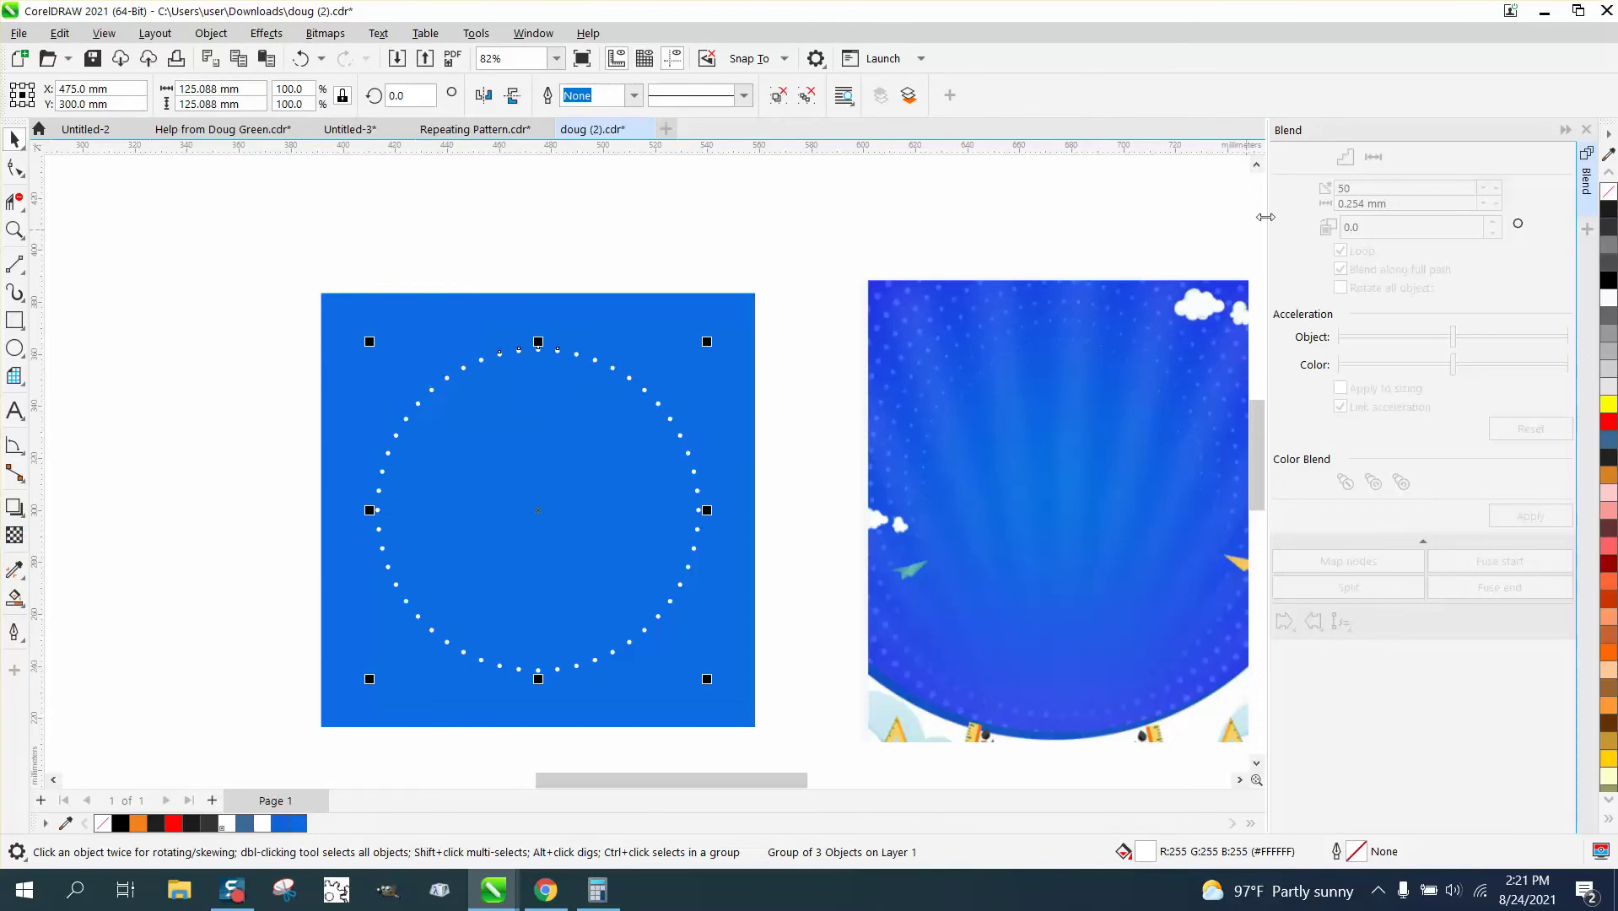
{"action": "left_click", "coordinate": [1586, 129]}
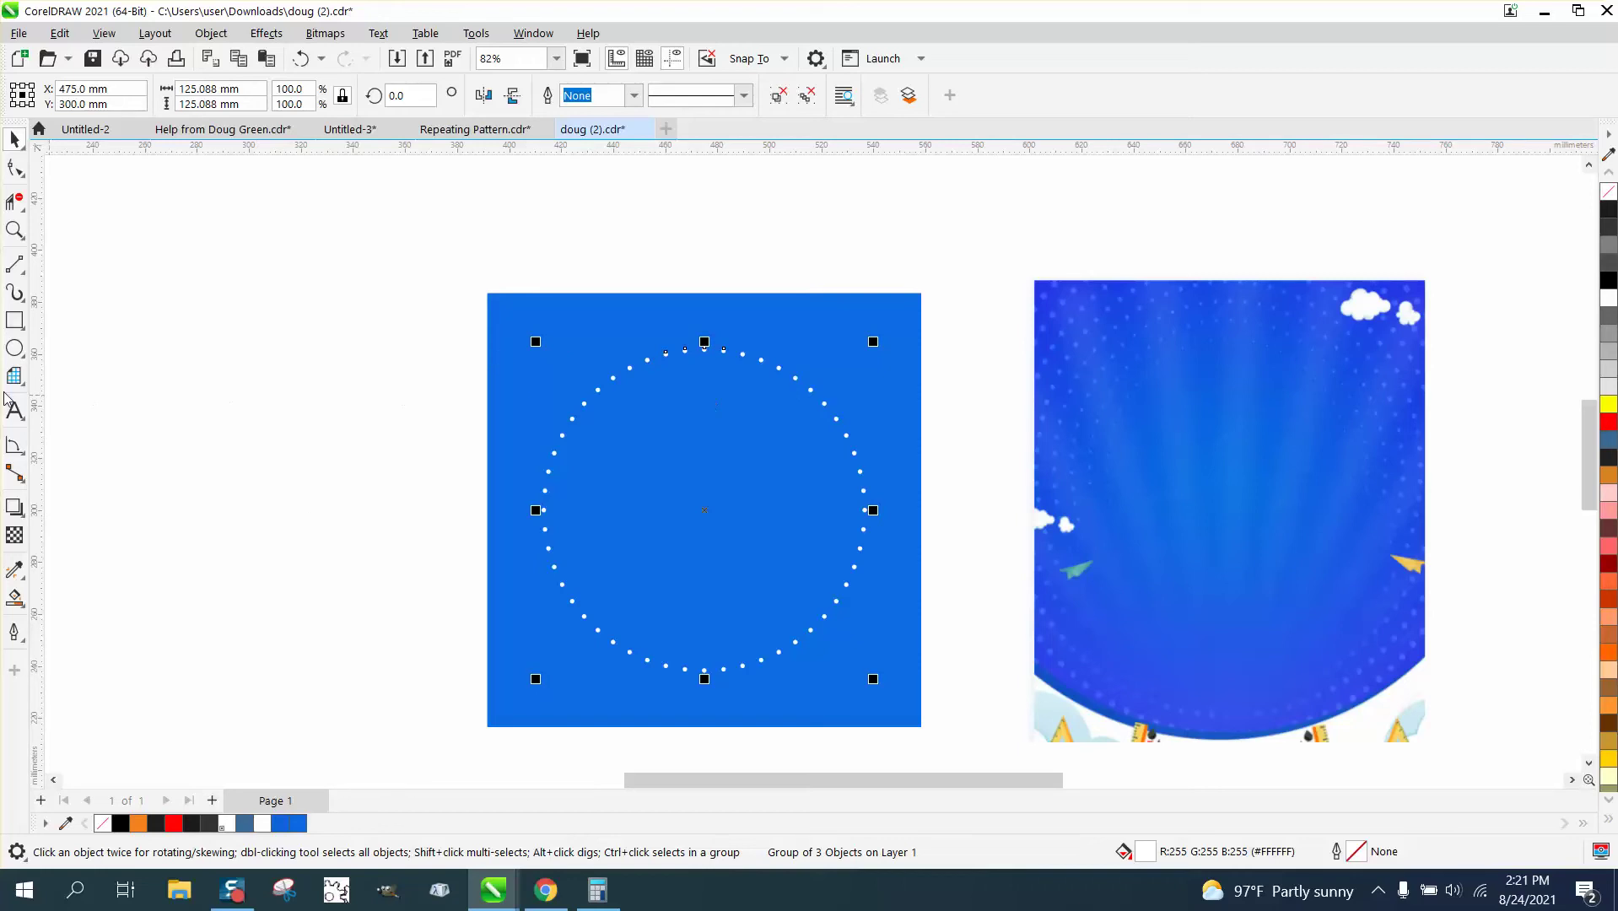
{"action": "left_click", "coordinate": [14, 320]}
{"action": "left_click_drag", "start_coordinate": [169, 331], "coordinate": [297, 415]}
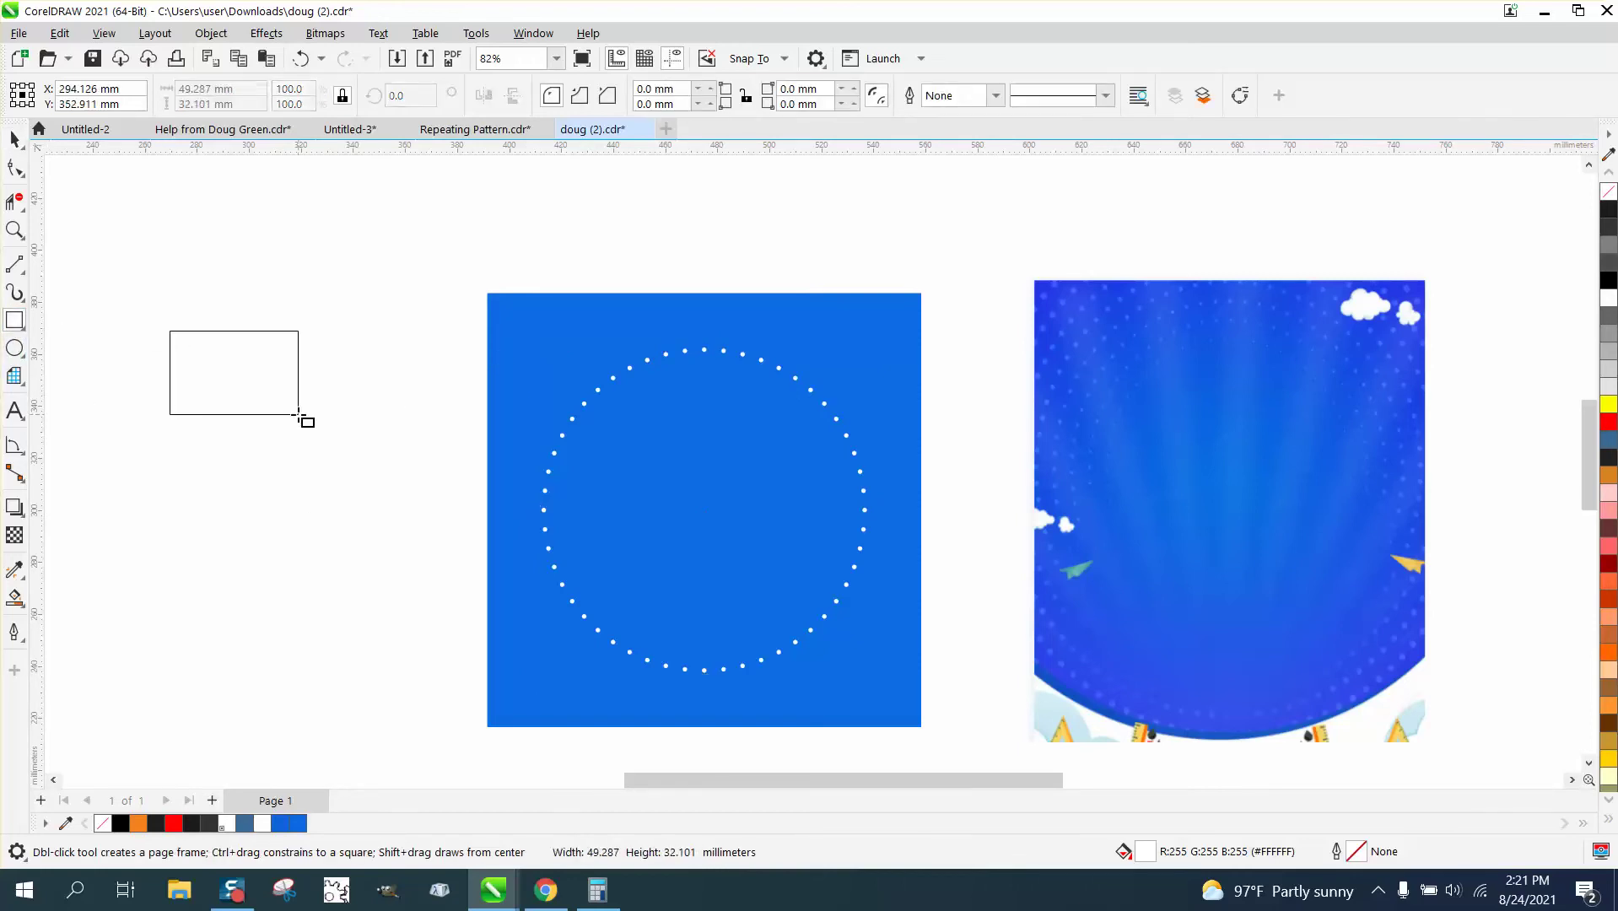
{"action": "left_click", "coordinate": [15, 140]}
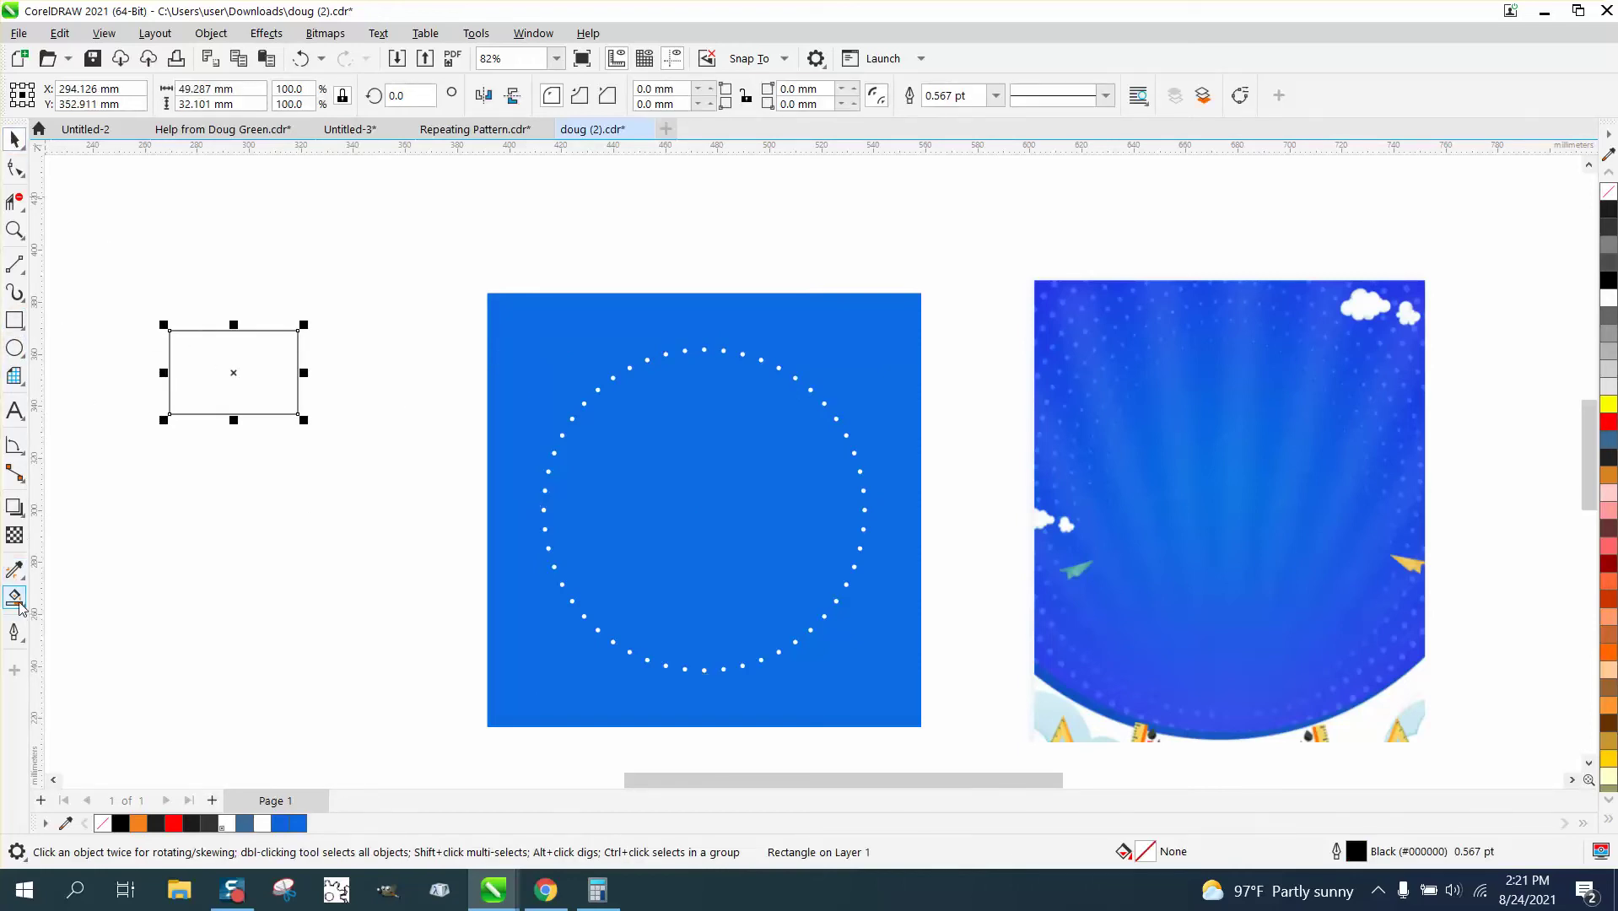
{"action": "left_click", "coordinate": [15, 599]}
{"action": "left_click", "coordinate": [275, 340]}
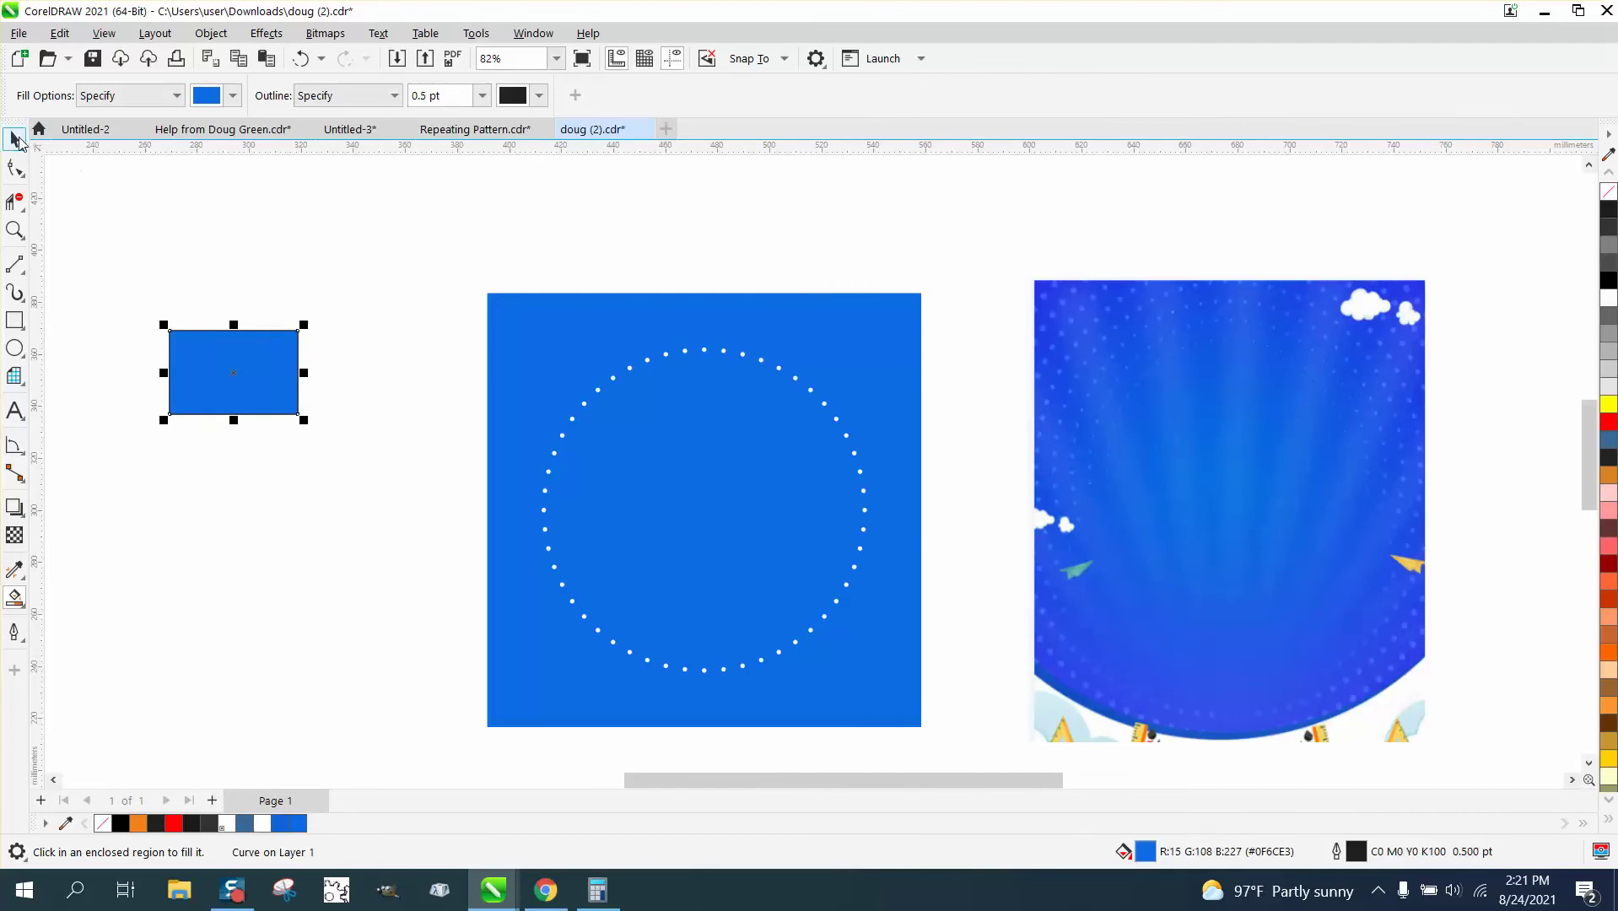
{"action": "left_click", "coordinate": [14, 140]}
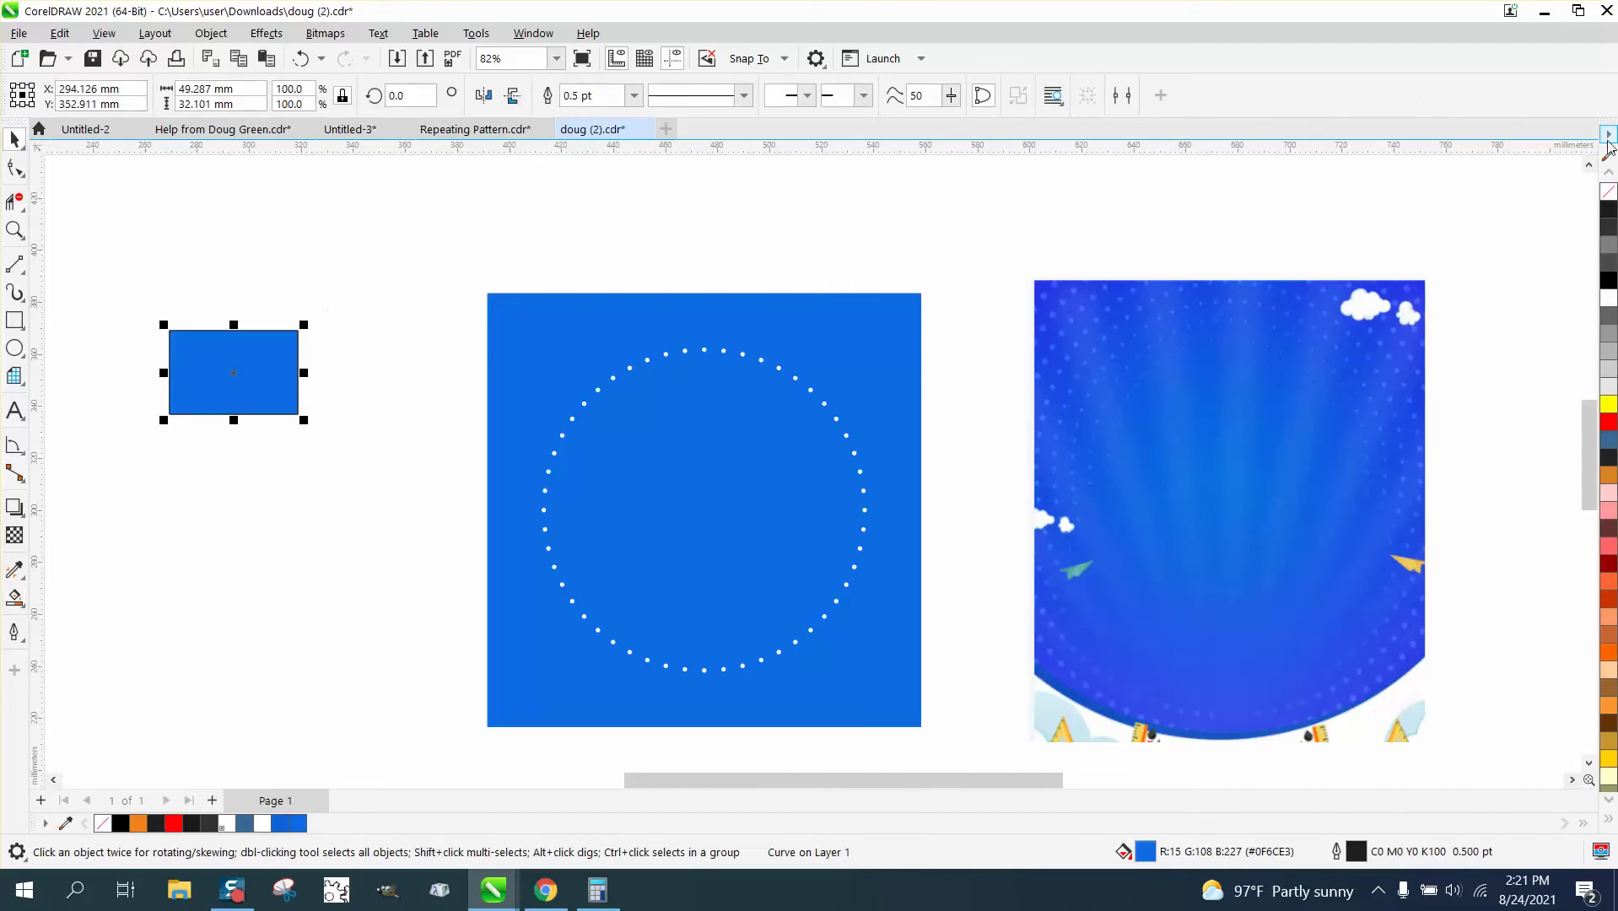
{"action": "right_click", "coordinate": [1610, 193]}
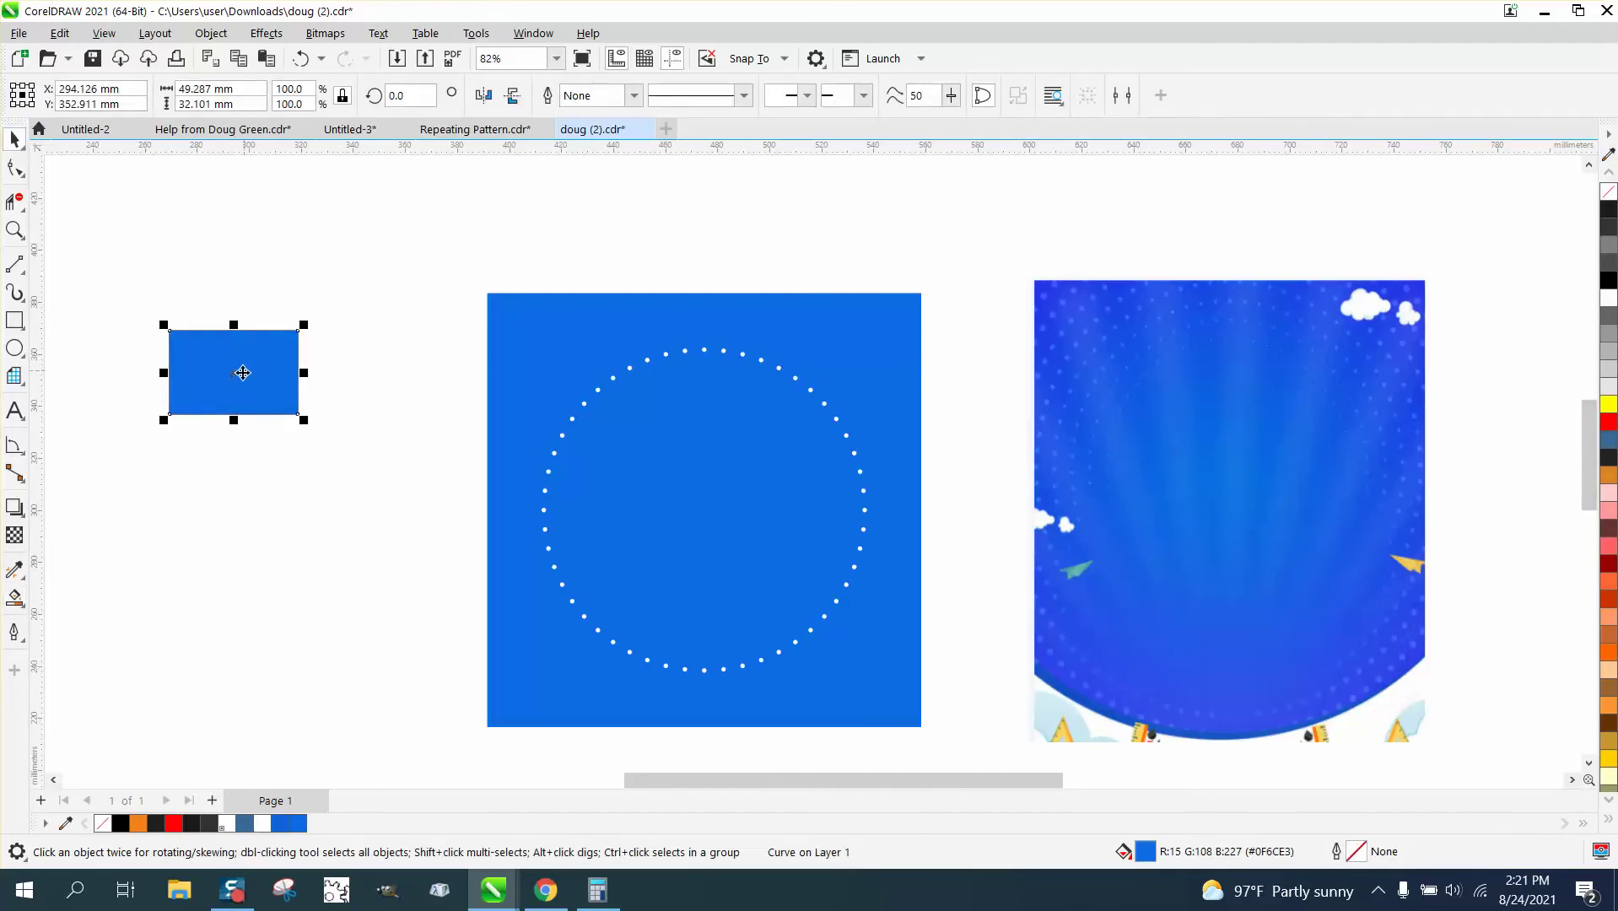
{"action": "left_click_drag", "start_coordinate": [243, 373], "coordinate": [1609, 457]}
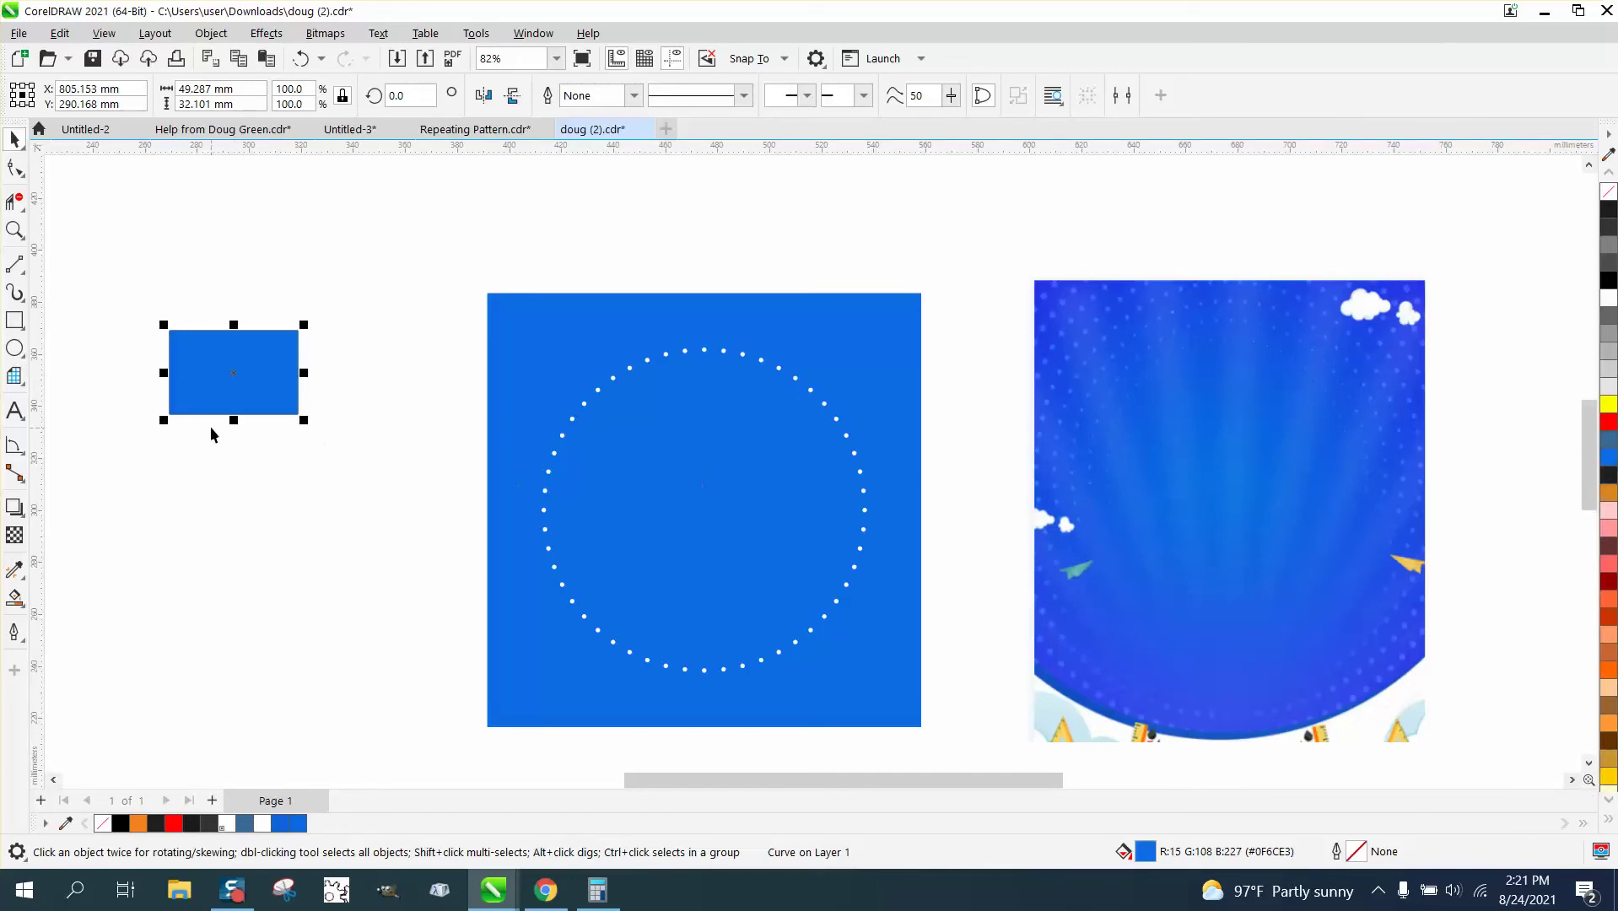
{"action": "key", "text": "ctrl+z"}
{"action": "key", "text": "ctrl+z"}
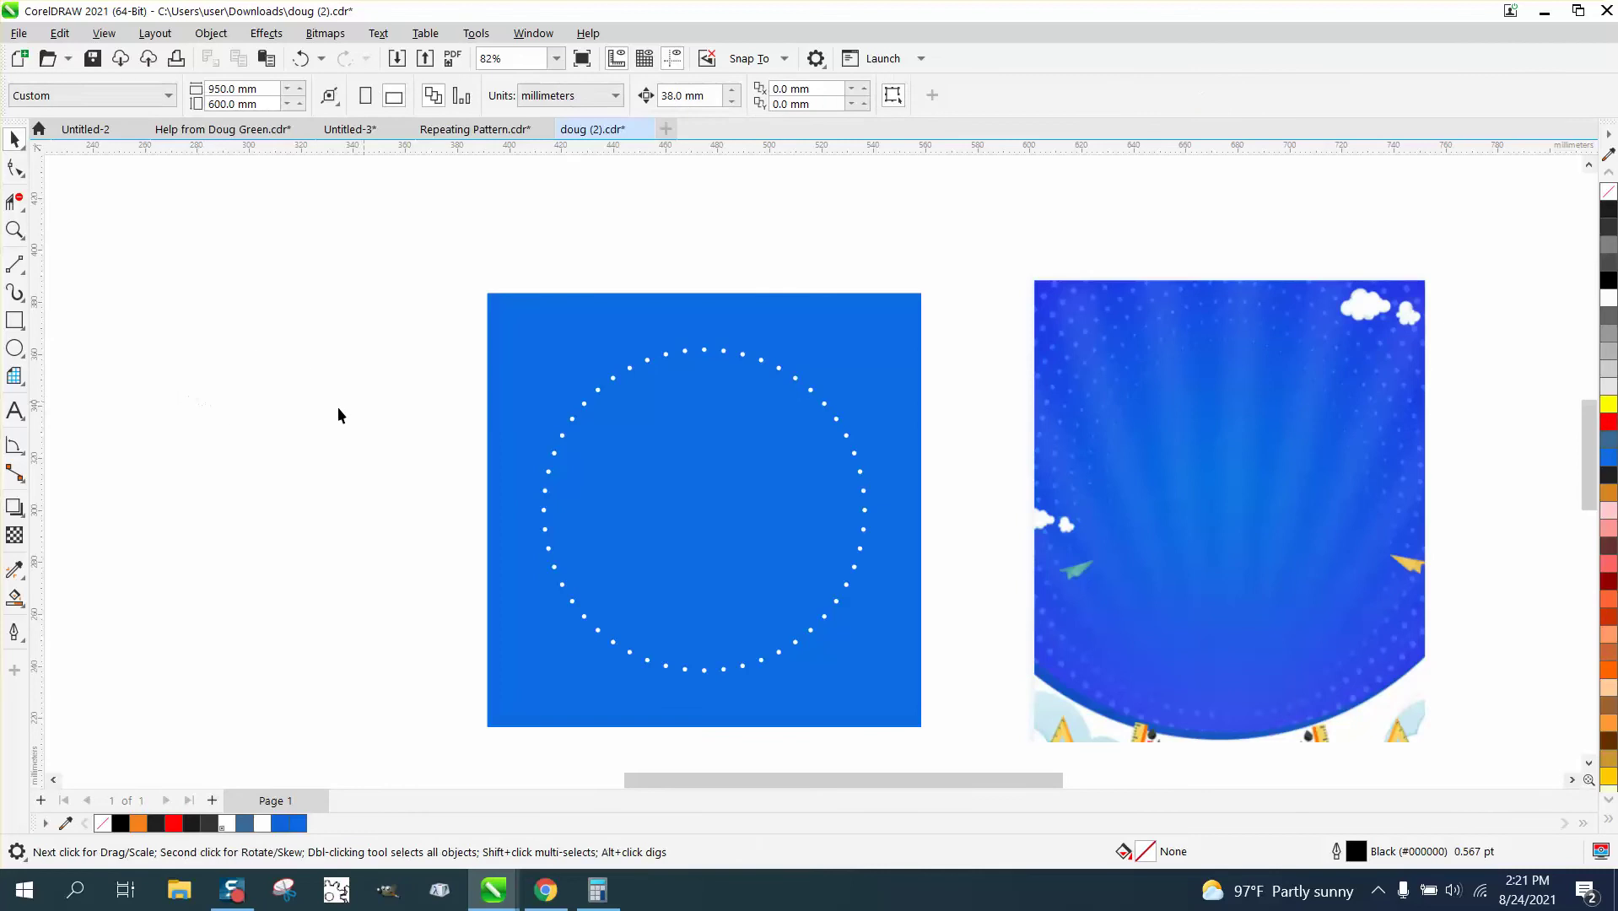
Apply a bottom-to-top linear fountain fill to the dot ring with a blue bottom node
{"action": "left_click", "coordinate": [584, 412]}
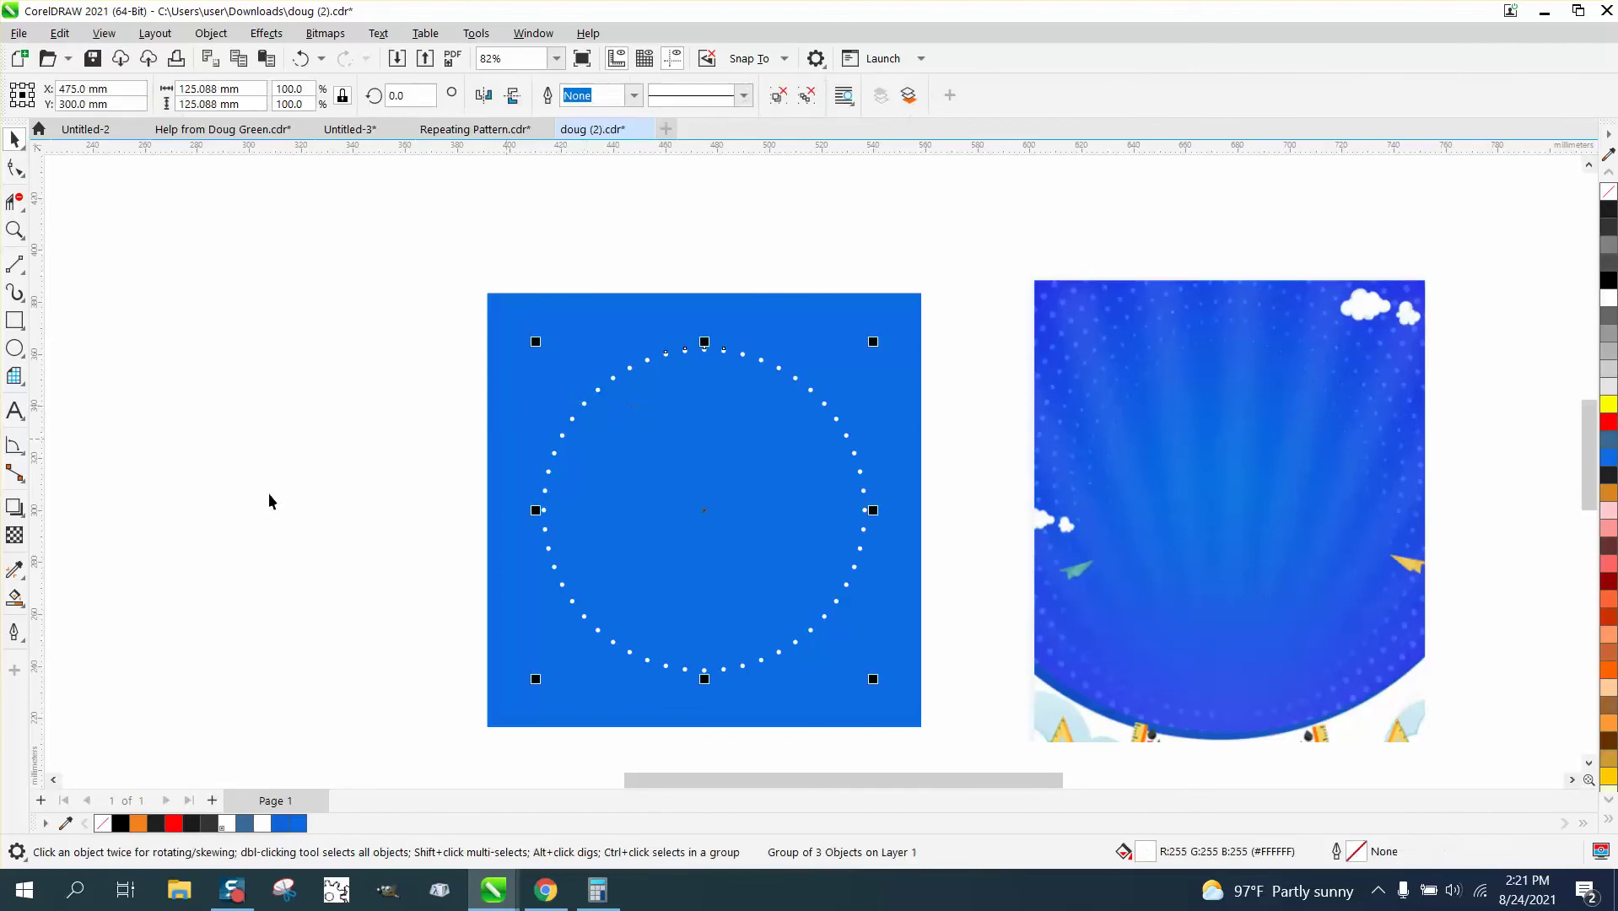
{"action": "left_click", "coordinate": [18, 603]}
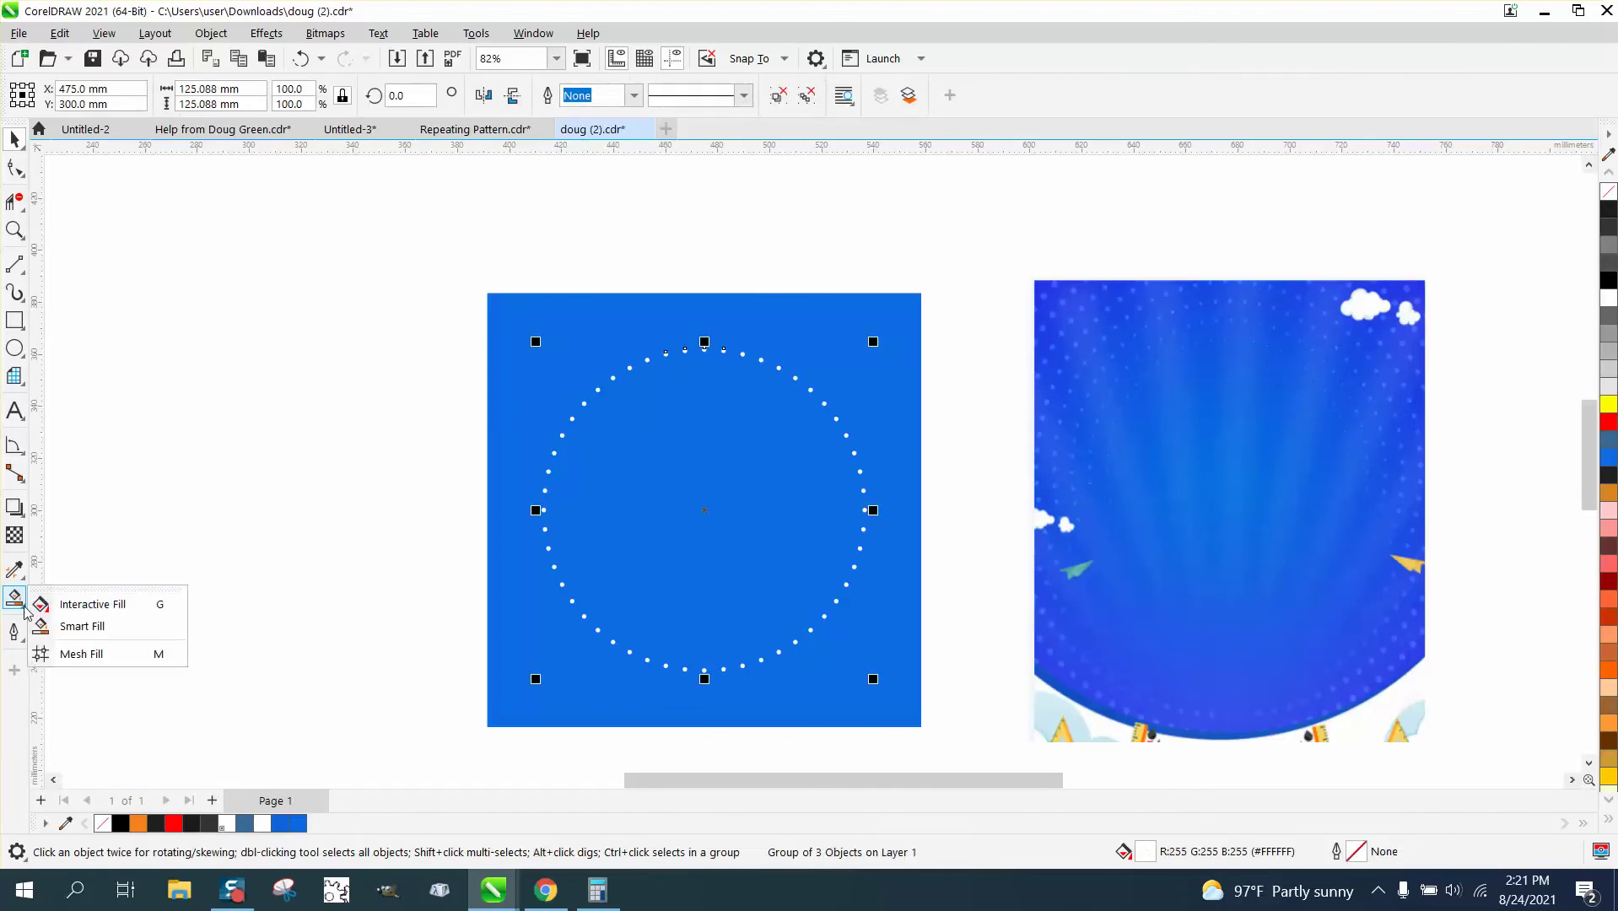
{"action": "left_click", "coordinate": [98, 610]}
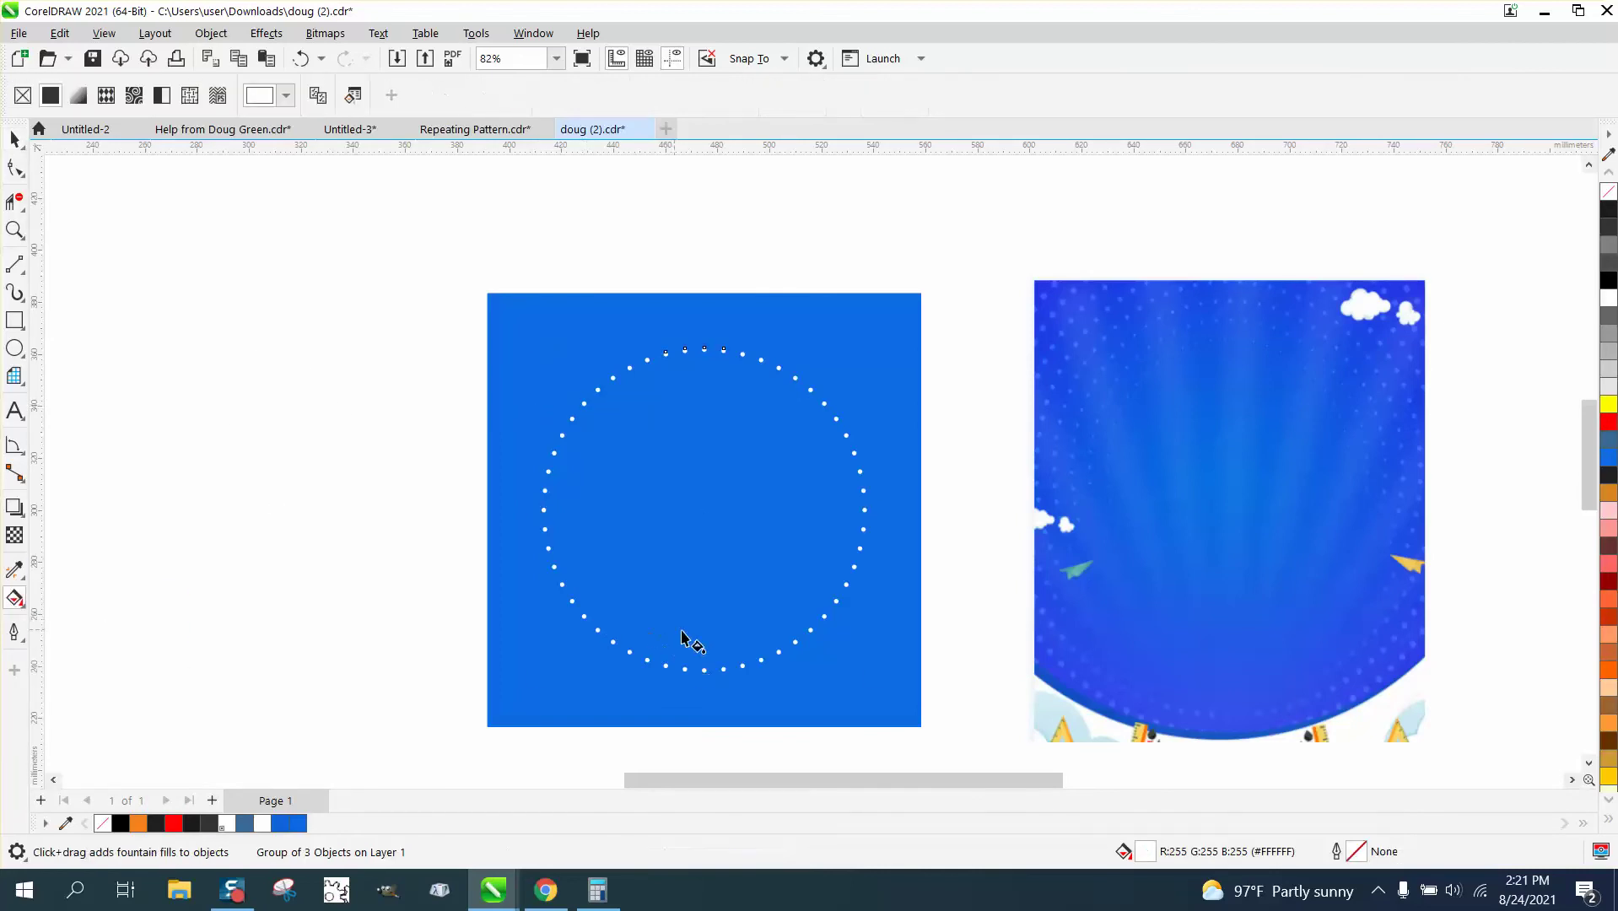
{"action": "left_click", "coordinate": [707, 672]}
{"action": "left_click_drag", "start_coordinate": [704, 554], "coordinate": [707, 329]}
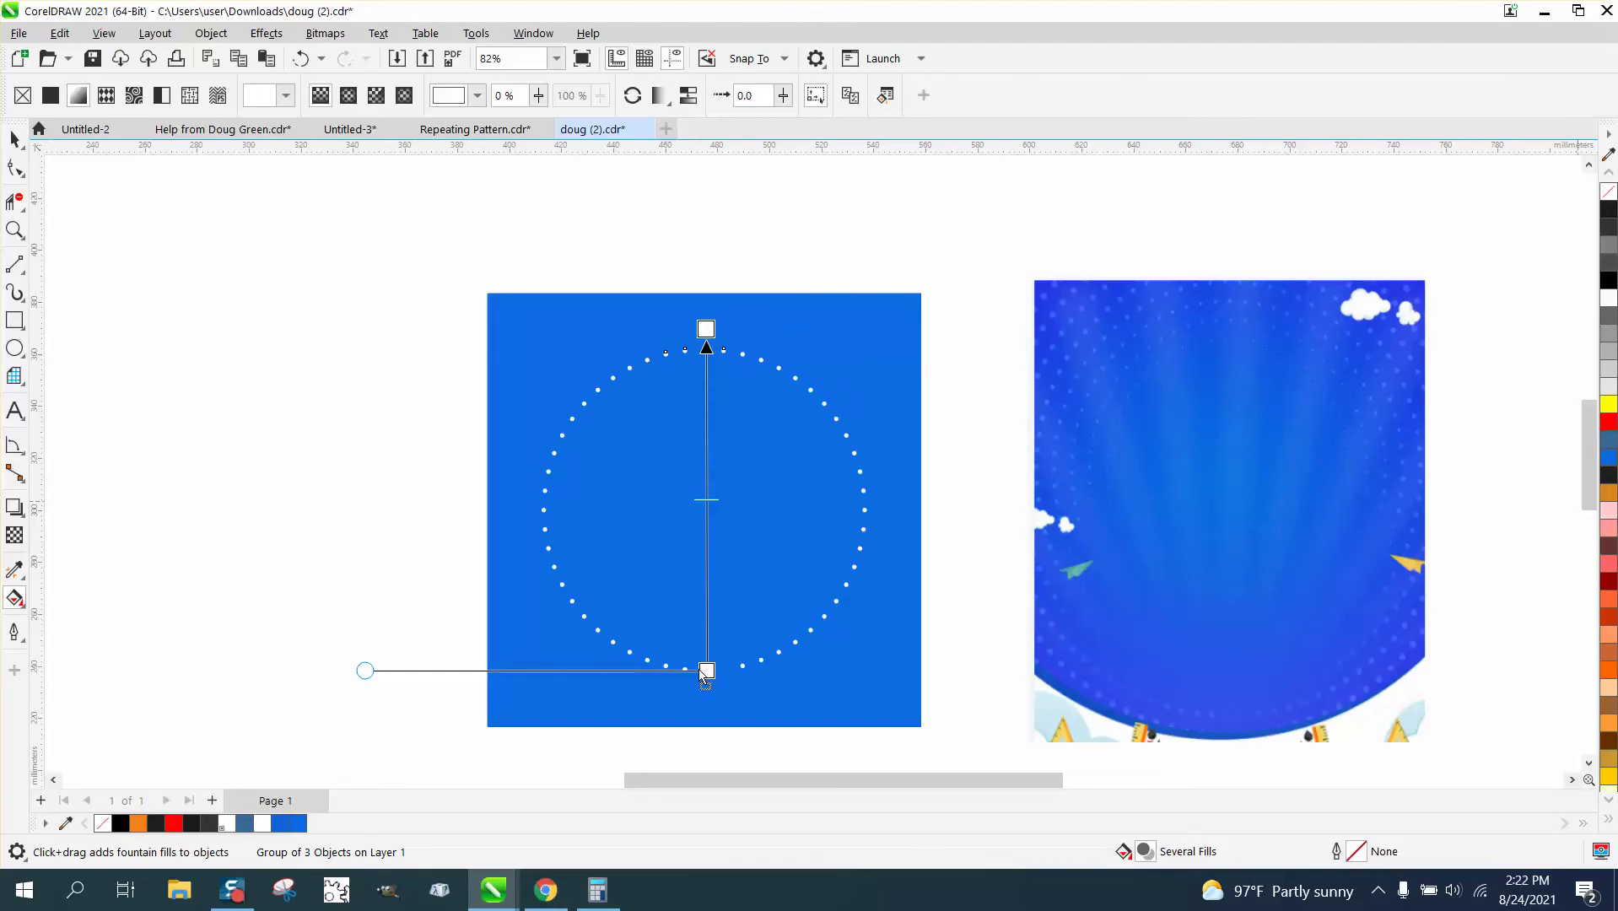
{"action": "left_click_drag", "start_coordinate": [700, 672], "coordinate": [704, 673]}
Lower the gradient midpoint so more white dots show toward the top
{"action": "left_click_drag", "start_coordinate": [716, 500], "coordinate": [716, 515]}
{"action": "left_click", "coordinate": [716, 565]}
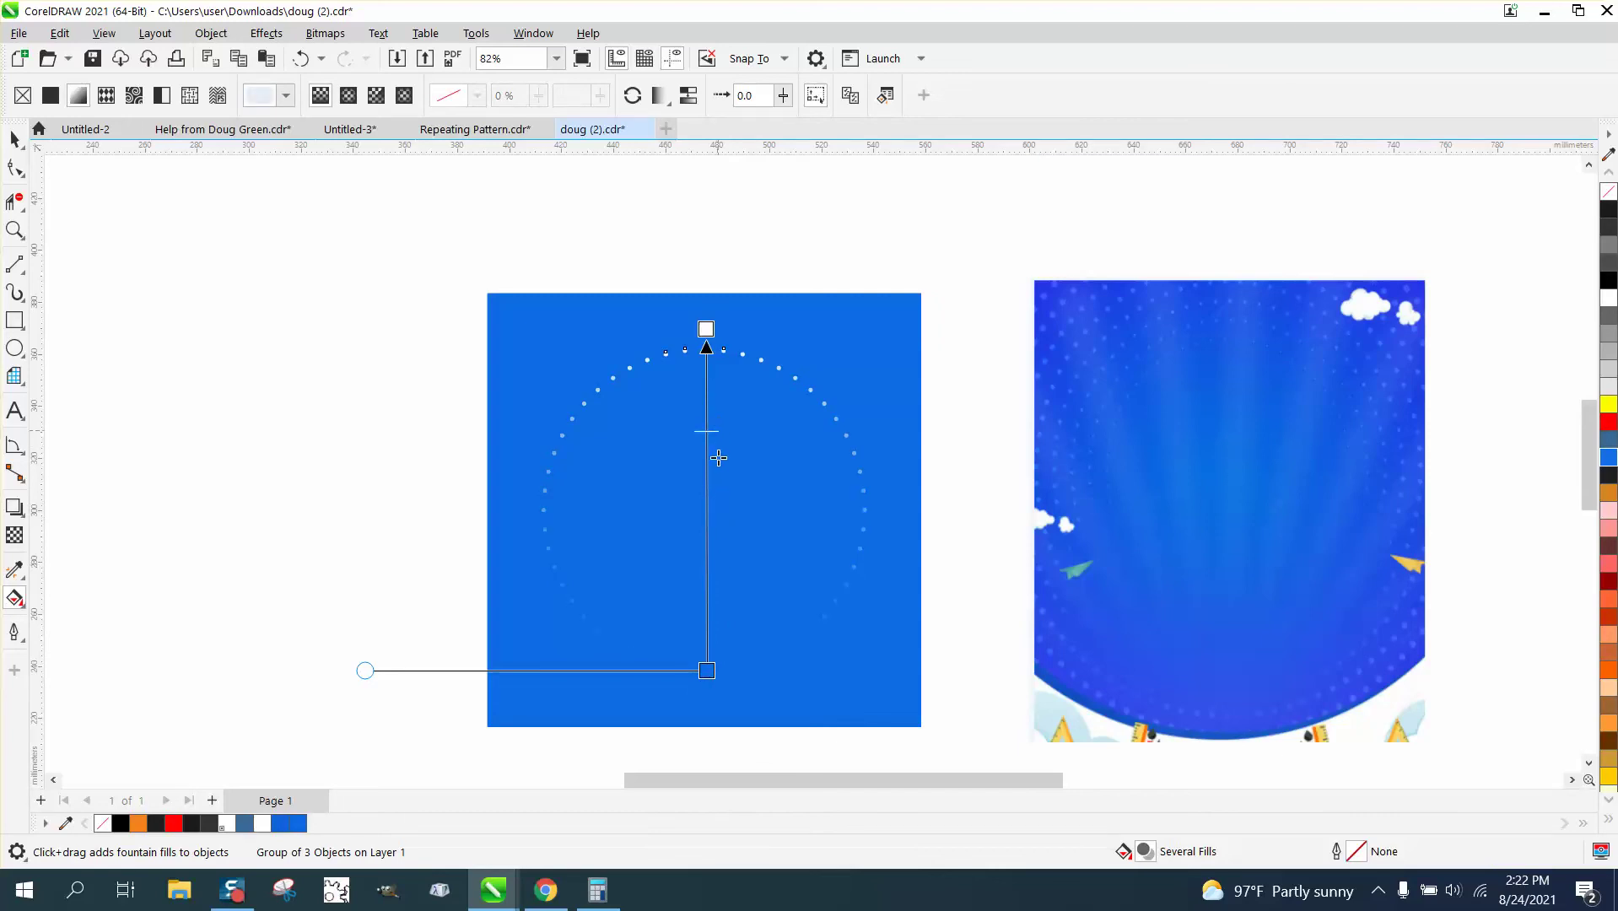
{"action": "mouse_move", "coordinate": [718, 458]}
{"action": "left_mouse_down"}
{"action": "mouse_move", "coordinate": [716, 620]}
{"action": "mouse_move", "coordinate": [708, 559]}
{"action": "left_mouse_up"}
{"action": "left_click", "coordinate": [14, 137]}
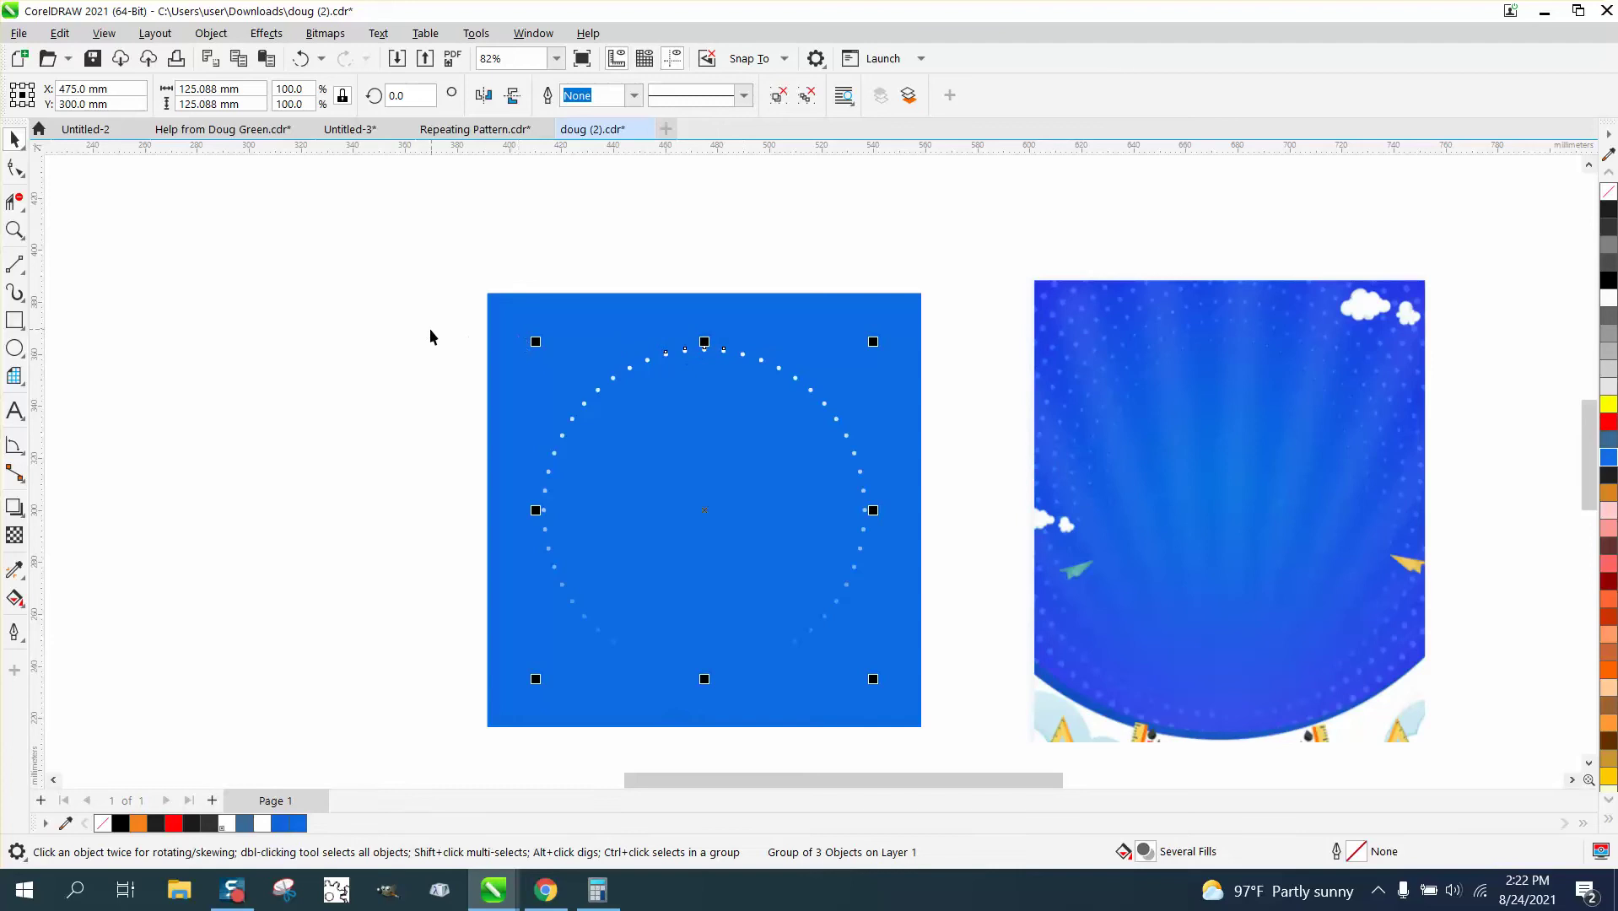
{"action": "left_click", "coordinate": [15, 230]}
Zoom out to about 97% so the whole dotted square and sky reference are visible
{"action": "left_click_drag", "start_coordinate": [741, 579], "coordinate": [869, 692]}
{"action": "scroll", "coordinate": [709, 582], "scroll_direction": "down", "scroll_amount": 2}
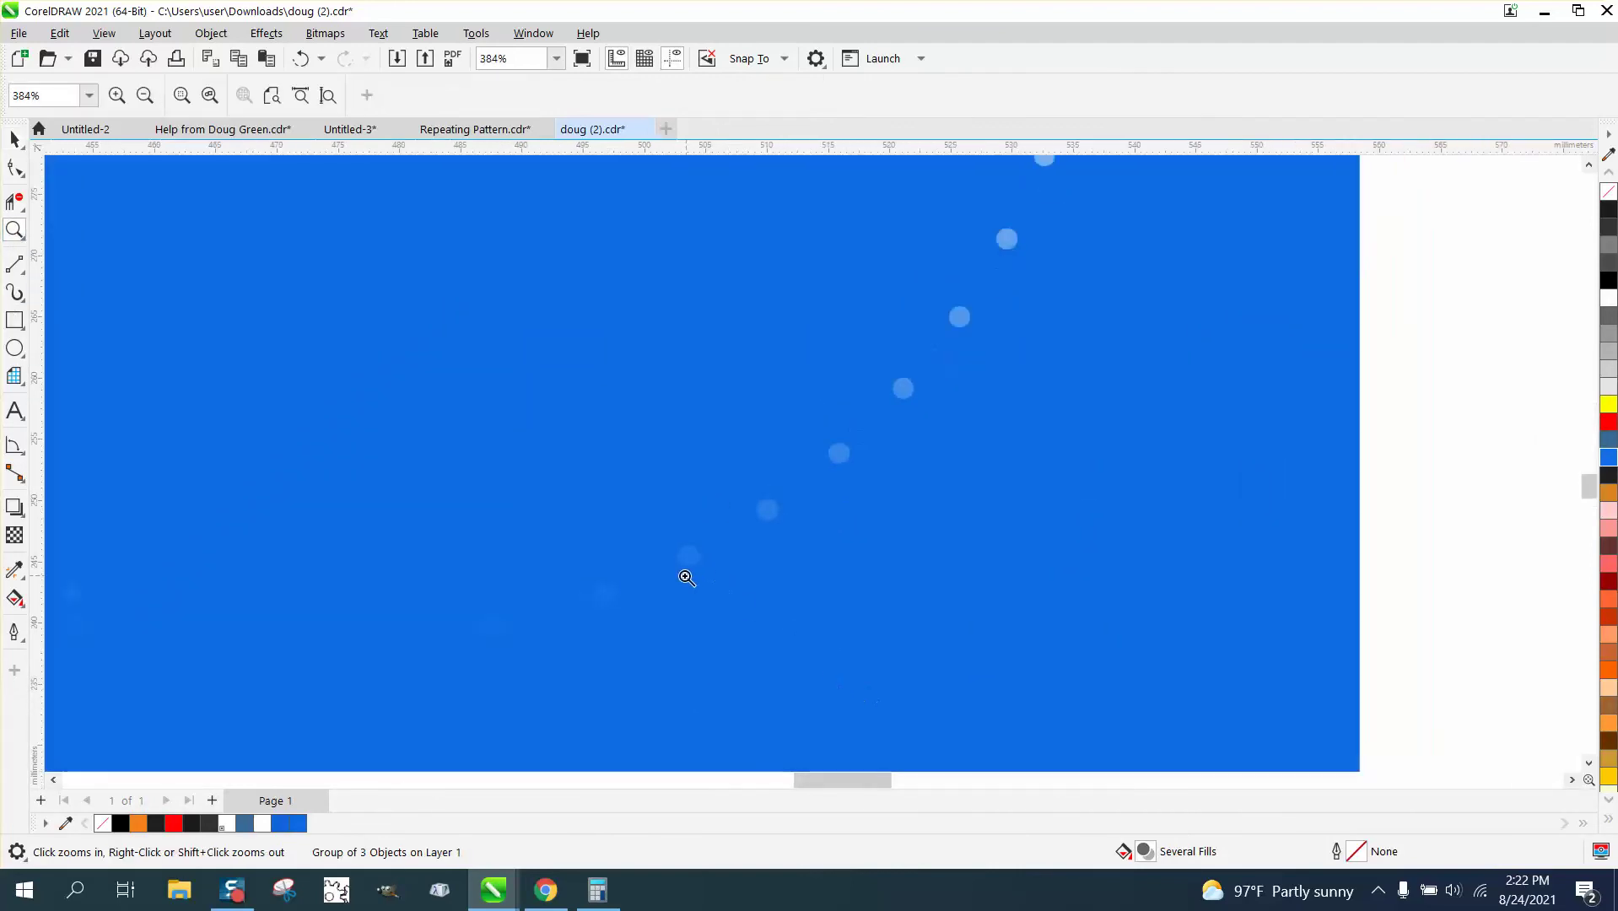
{"action": "scroll", "coordinate": [637, 594], "scroll_direction": "down", "scroll_amount": 2}
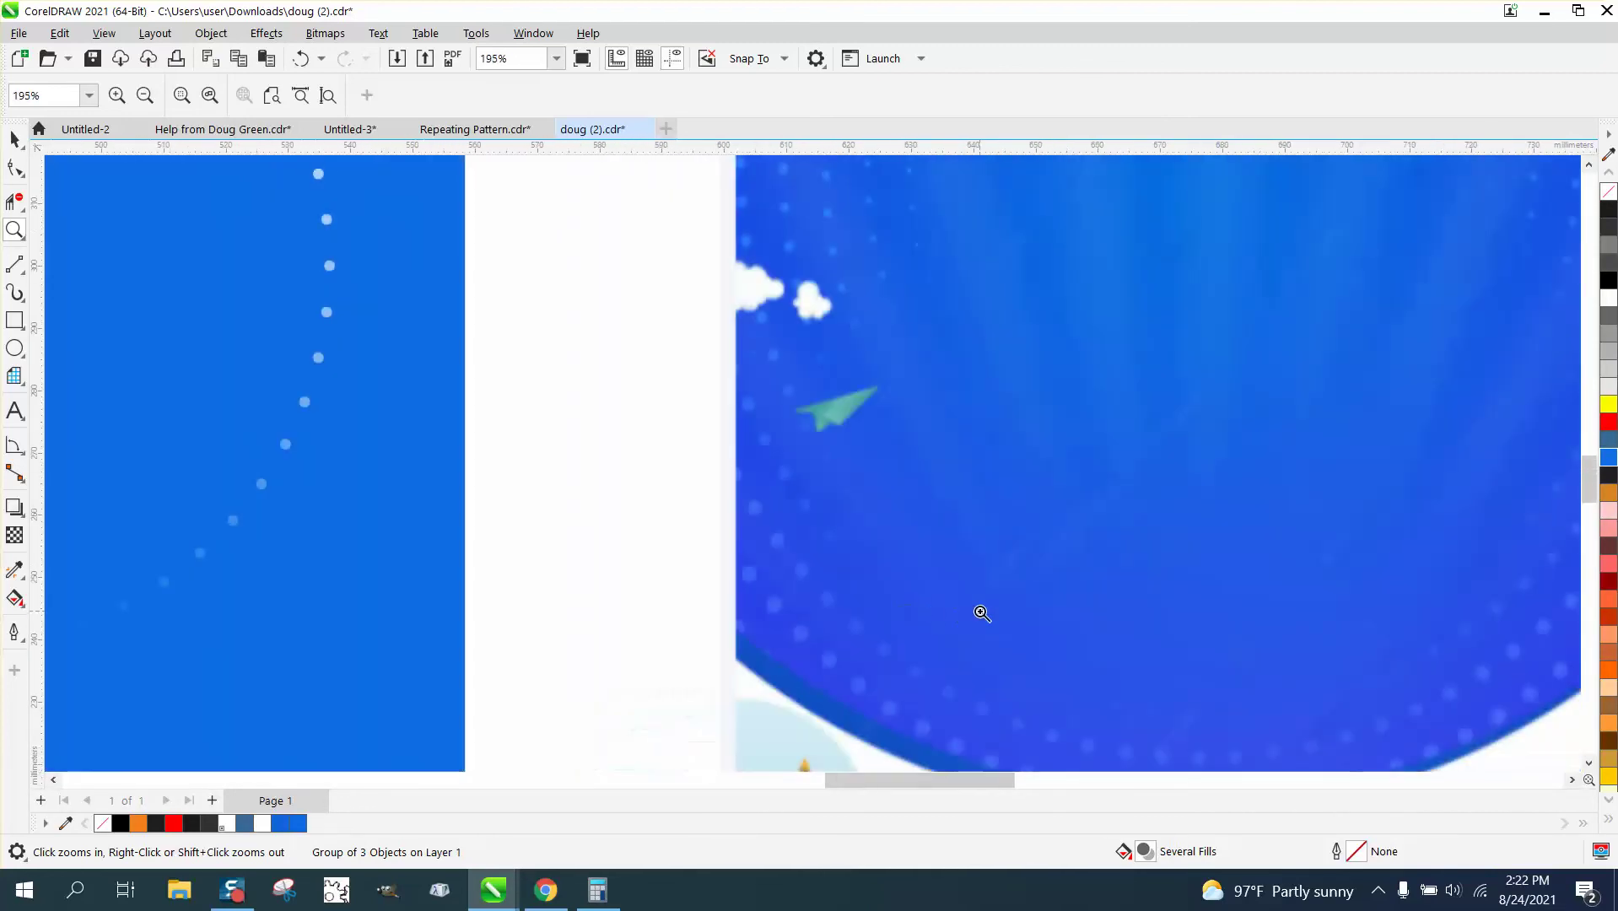
{"action": "scroll", "coordinate": [903, 601], "scroll_direction": "down", "scroll_amount": 3}
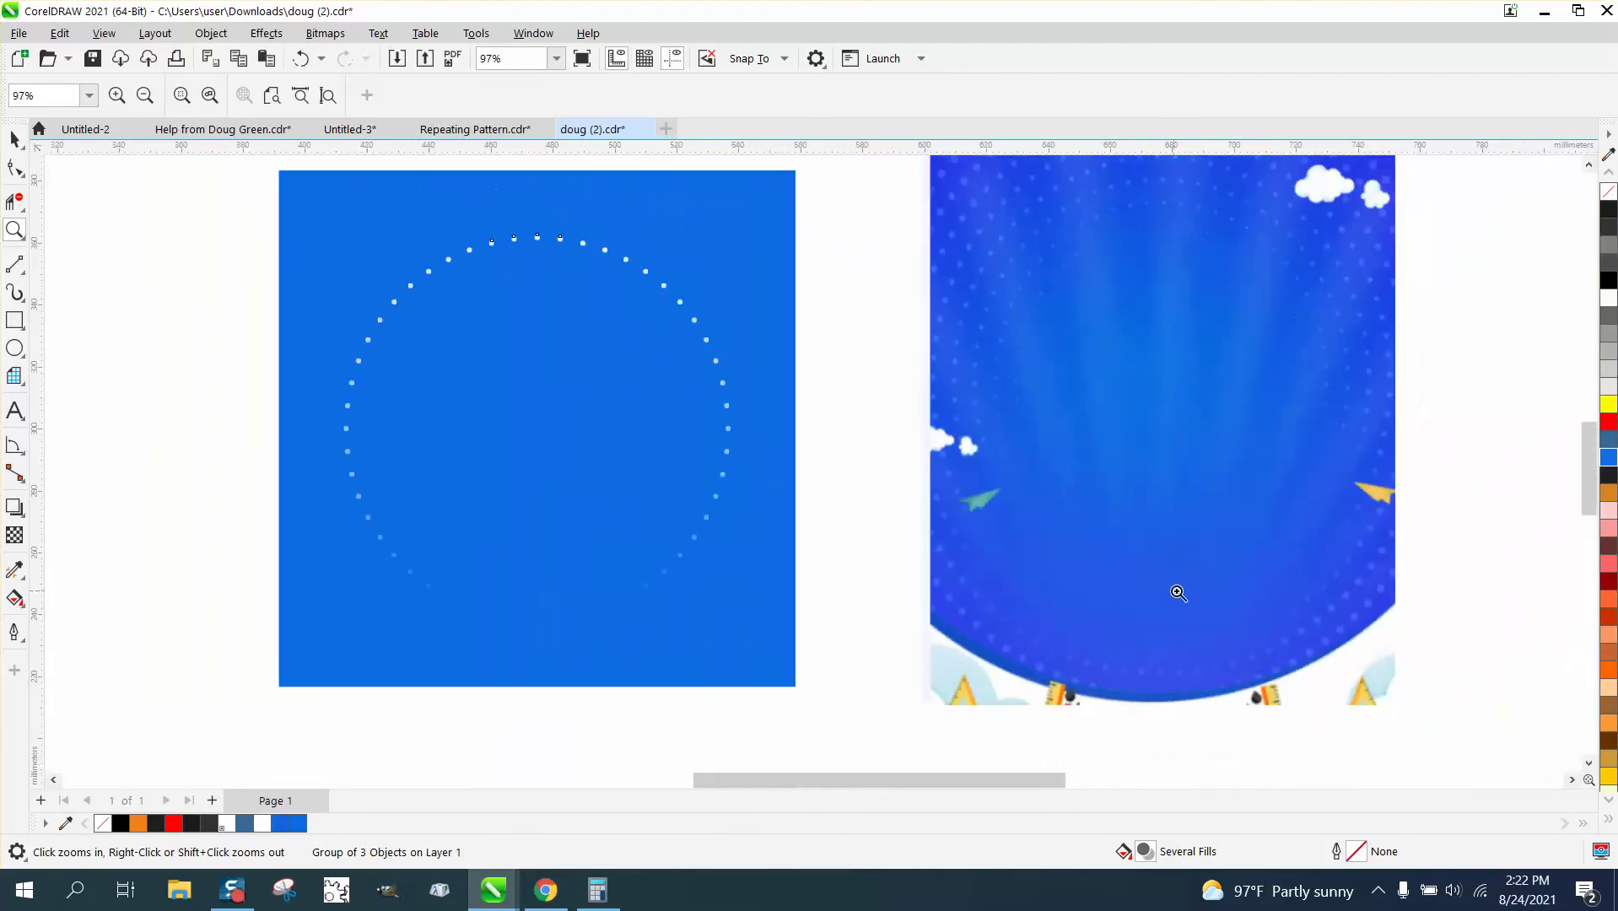
{"action": "left_click", "coordinate": [15, 139]}
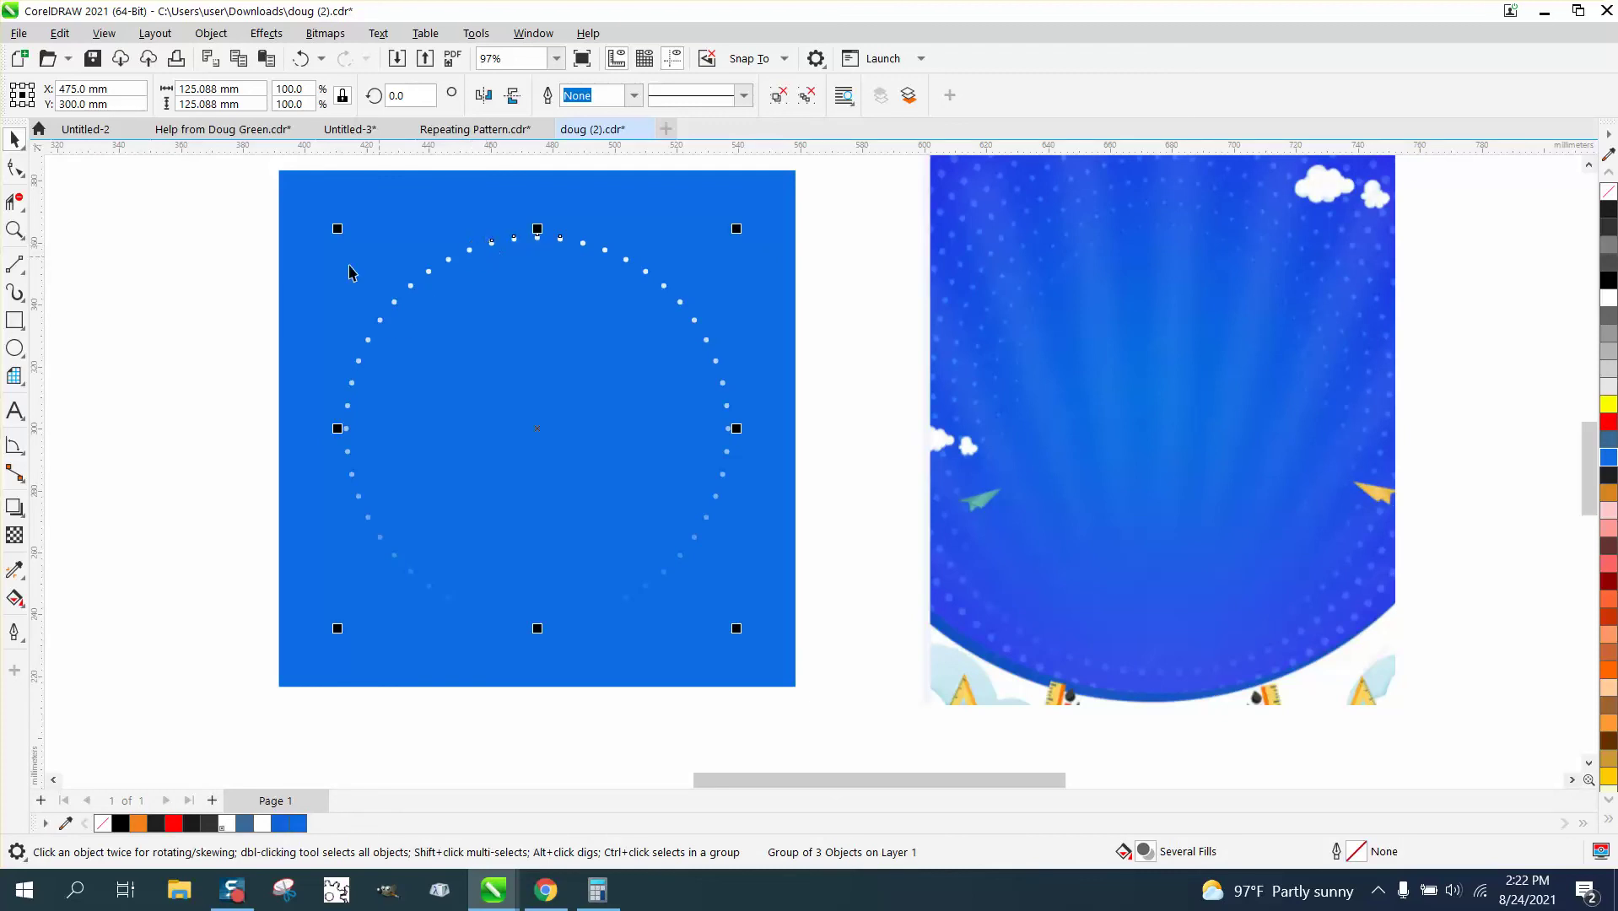
Draw a small rectangle left of the blue square and Smart Fill it with blue
{"action": "left_click", "coordinate": [14, 319]}
{"action": "left_click_drag", "start_coordinate": [132, 319], "coordinate": [193, 394]}
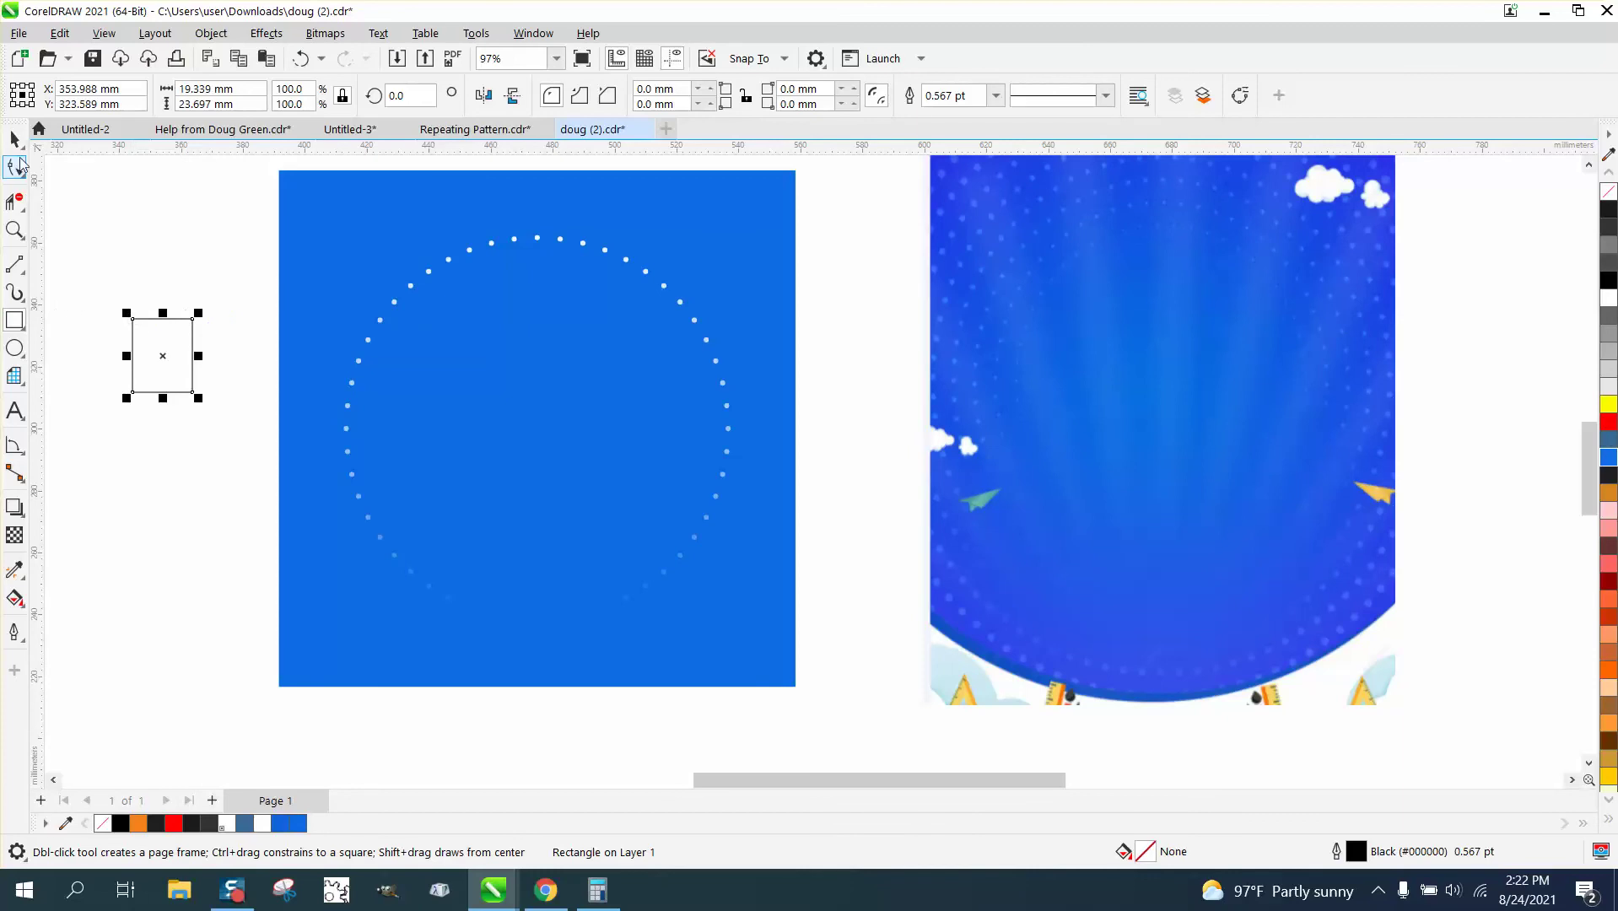
{"action": "left_click", "coordinate": [15, 137]}
{"action": "left_click", "coordinate": [15, 598]}
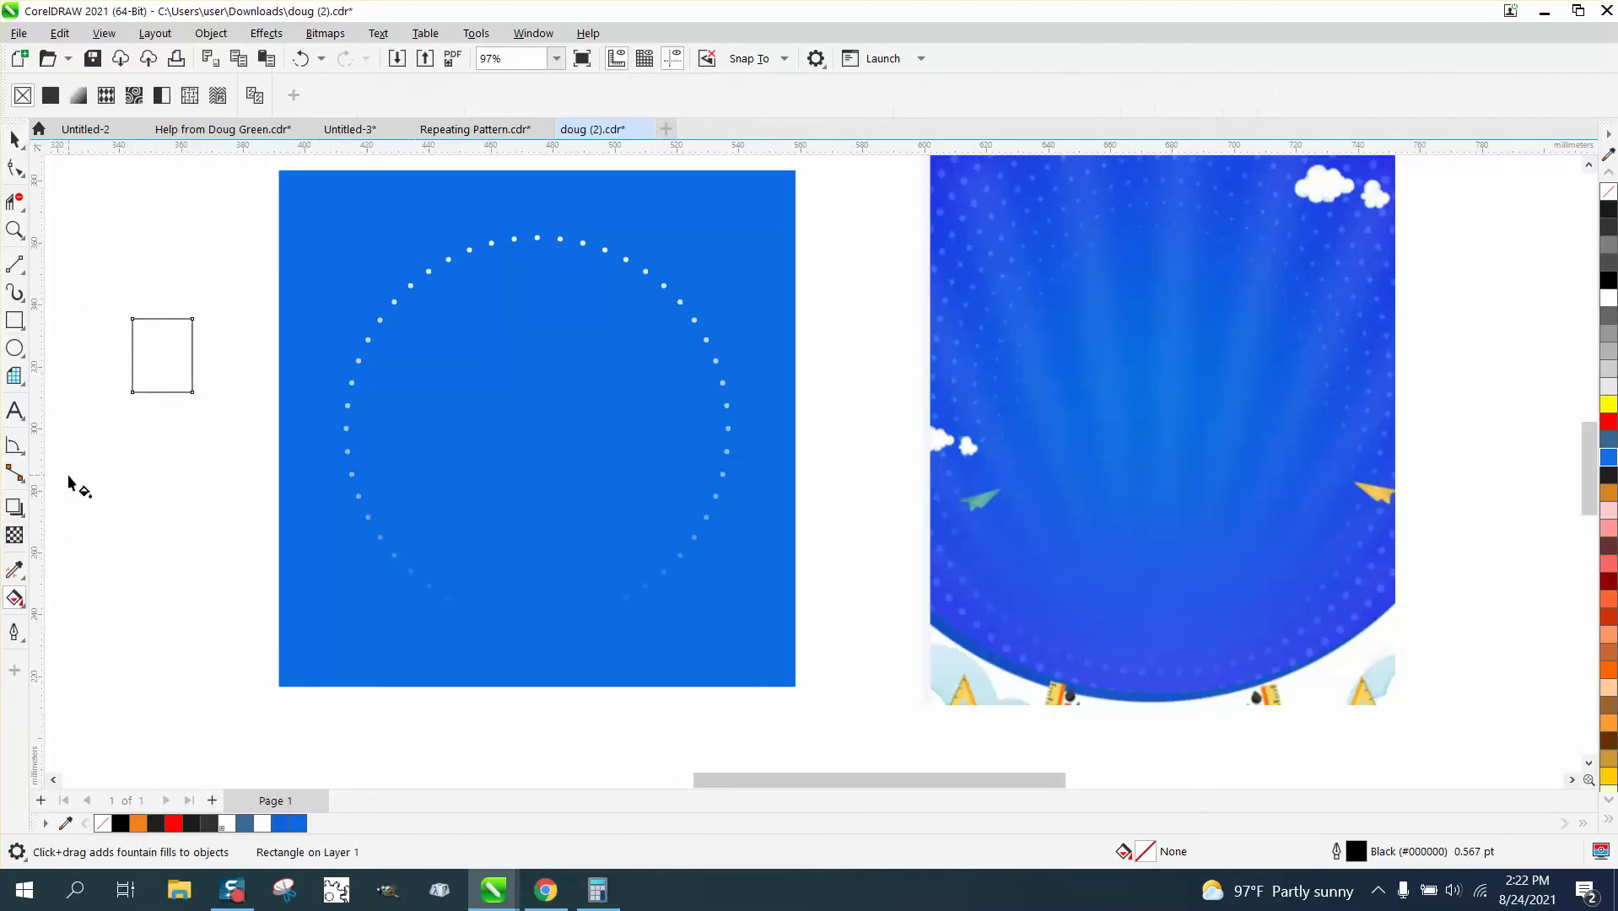
{"action": "left_click", "coordinate": [23, 605]}
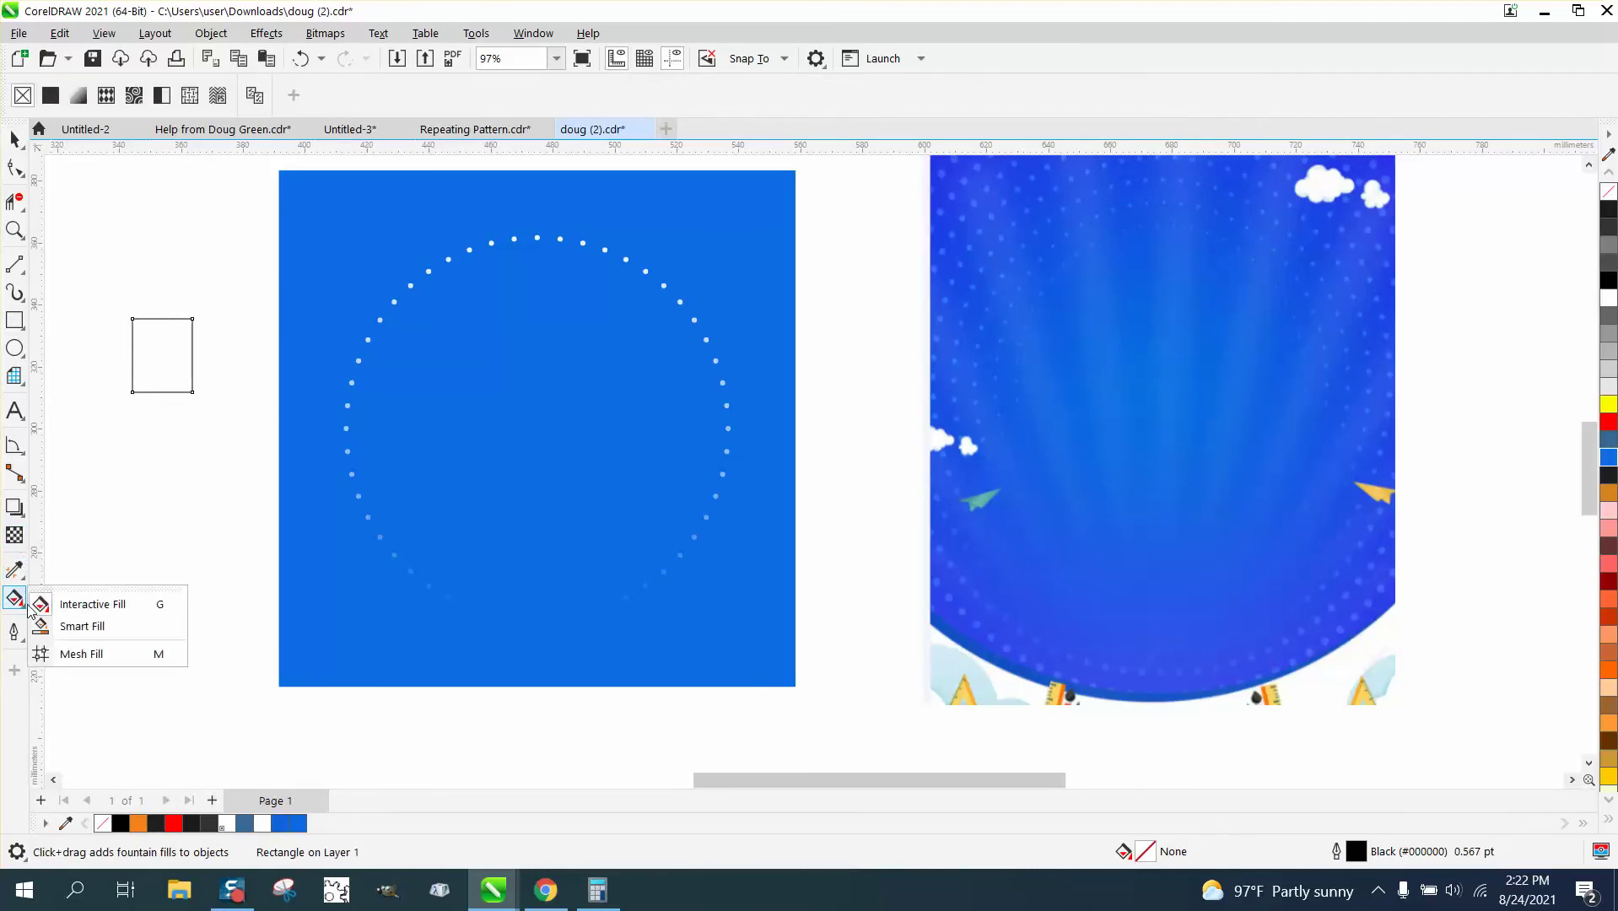
{"action": "left_click", "coordinate": [80, 626]}
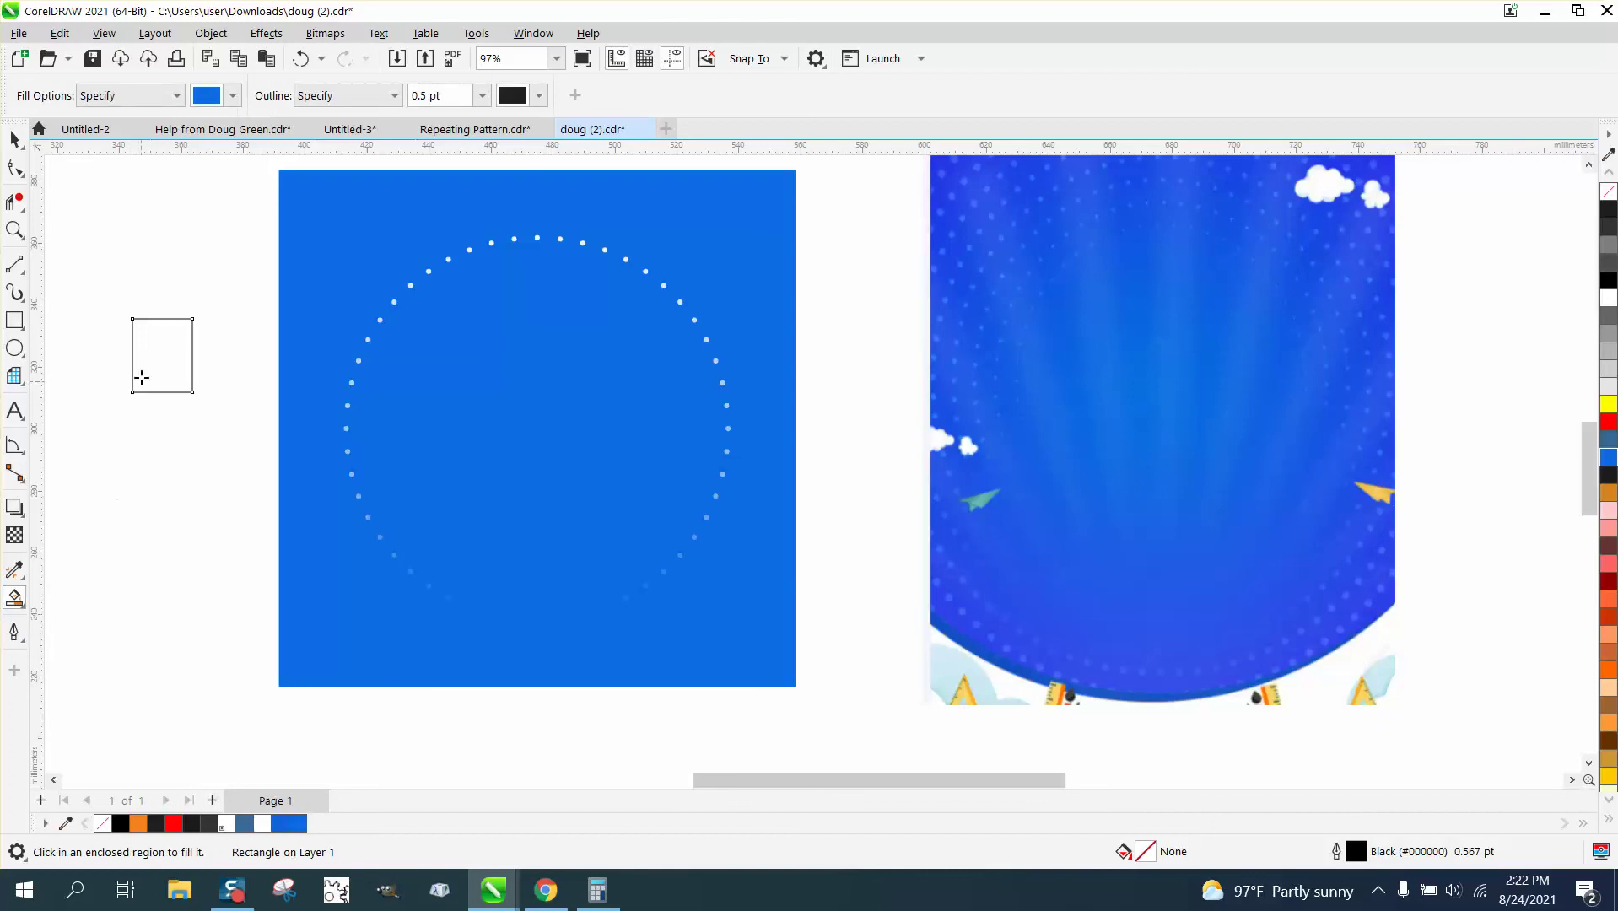
{"action": "left_click", "coordinate": [139, 373]}
{"action": "left_click", "coordinate": [14, 138]}
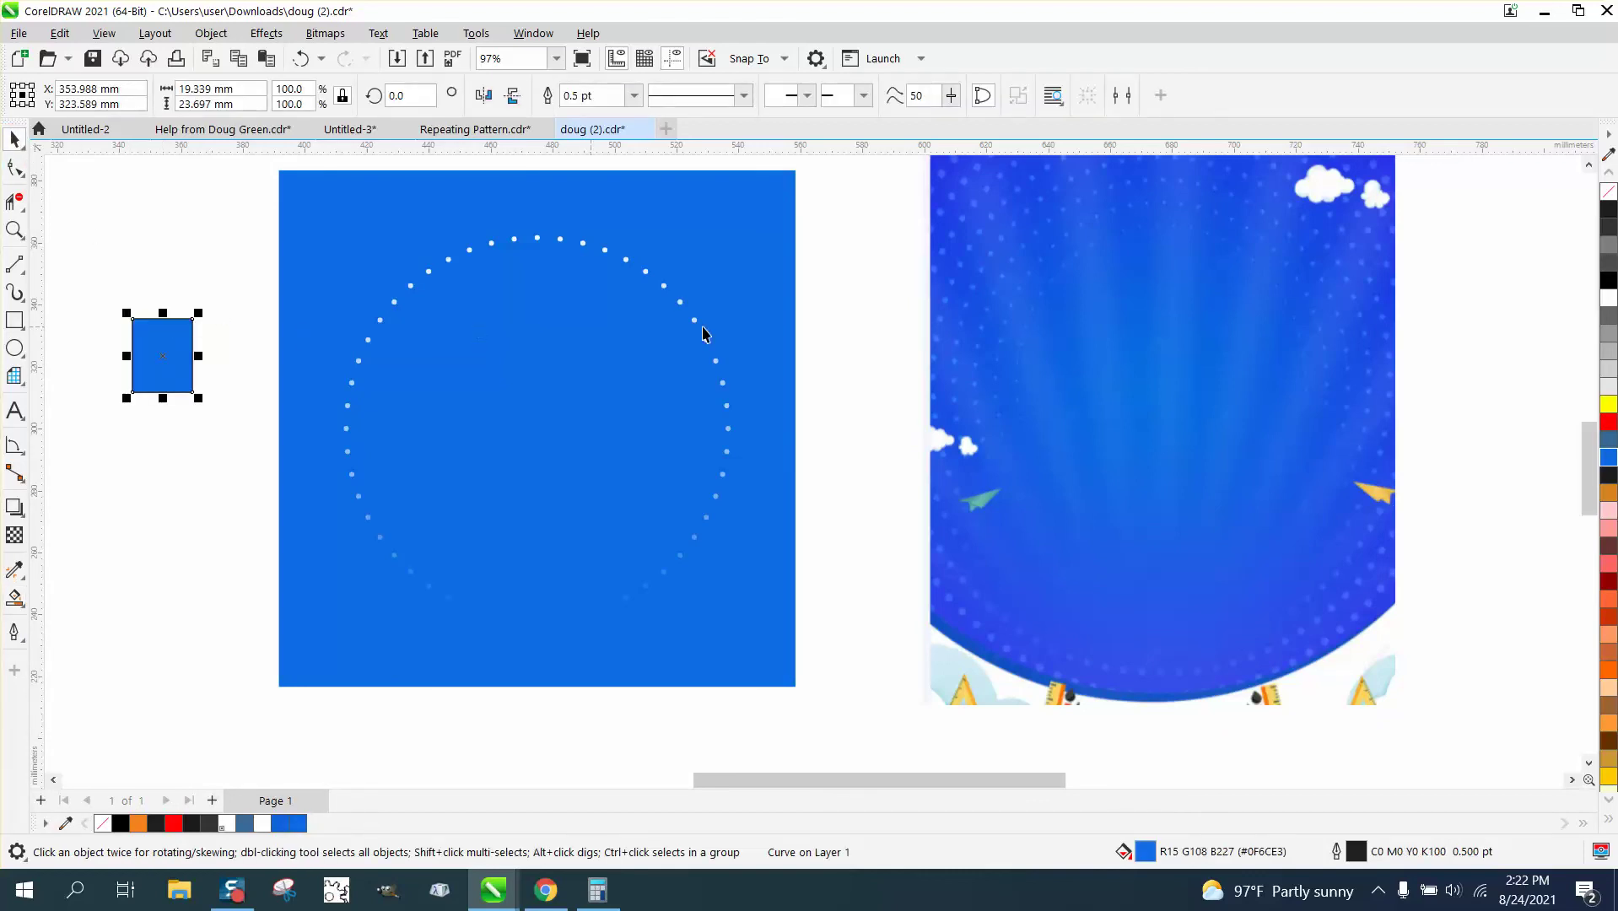
Tint the small rectangle with white three times, lightening it to #629FED
{"action": "left_click", "coordinate": [1609, 300], "text": "ctrl"}
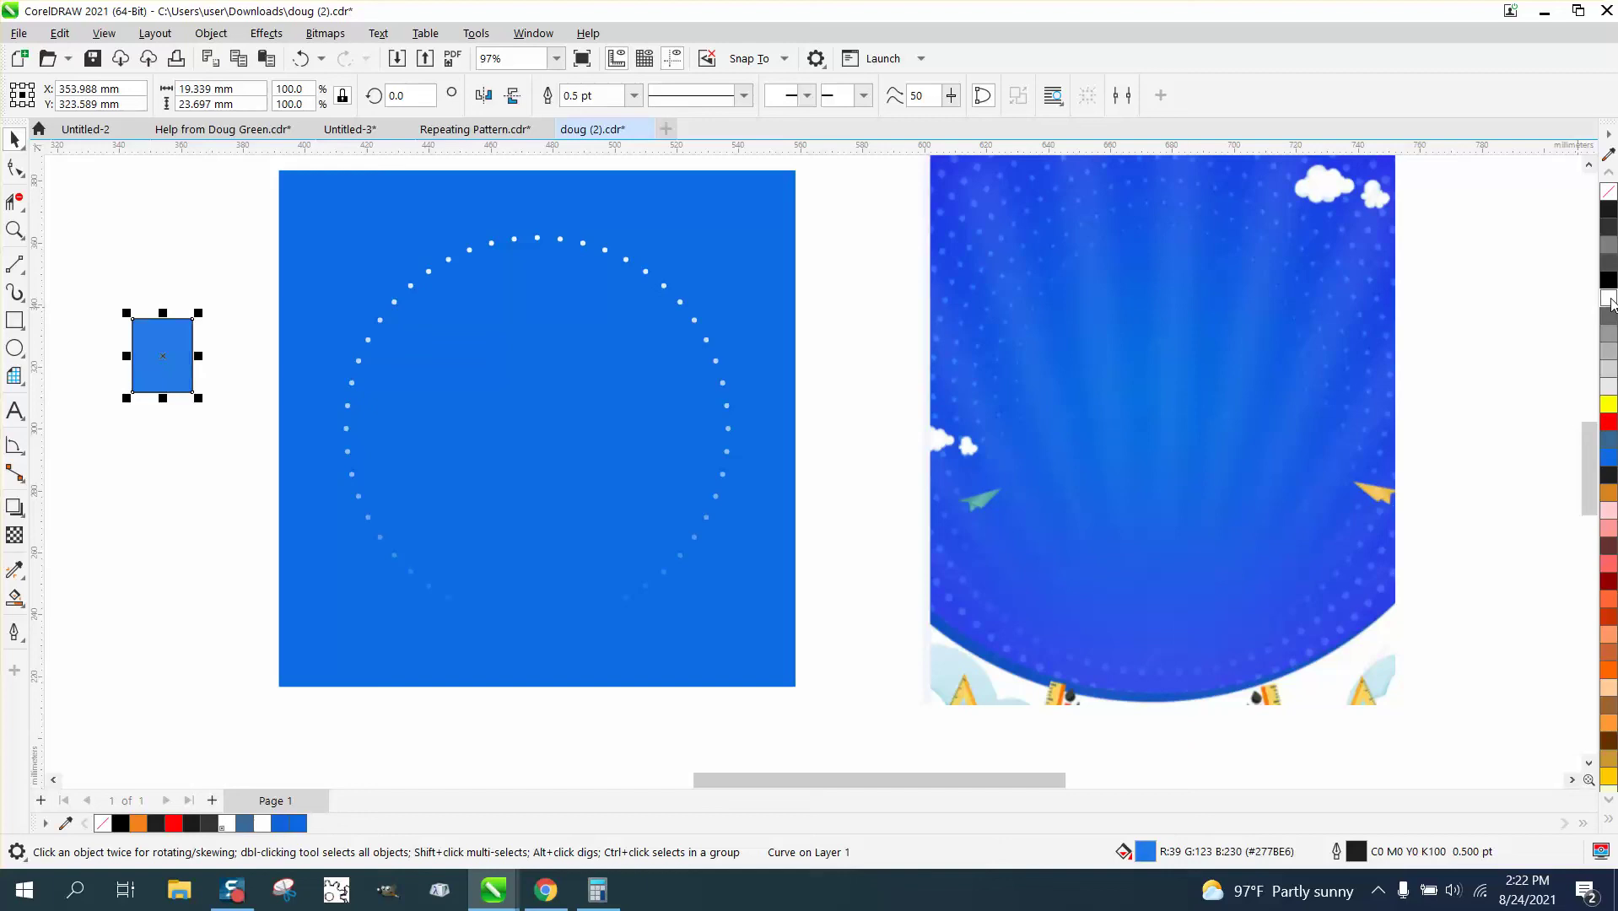
{"action": "left_click", "coordinate": [1609, 299], "text": "ctrl"}
{"action": "left_click", "coordinate": [1609, 299], "text": "ctrl"}
{"action": "left_click", "coordinate": [1609, 300], "text": "ctrl"}
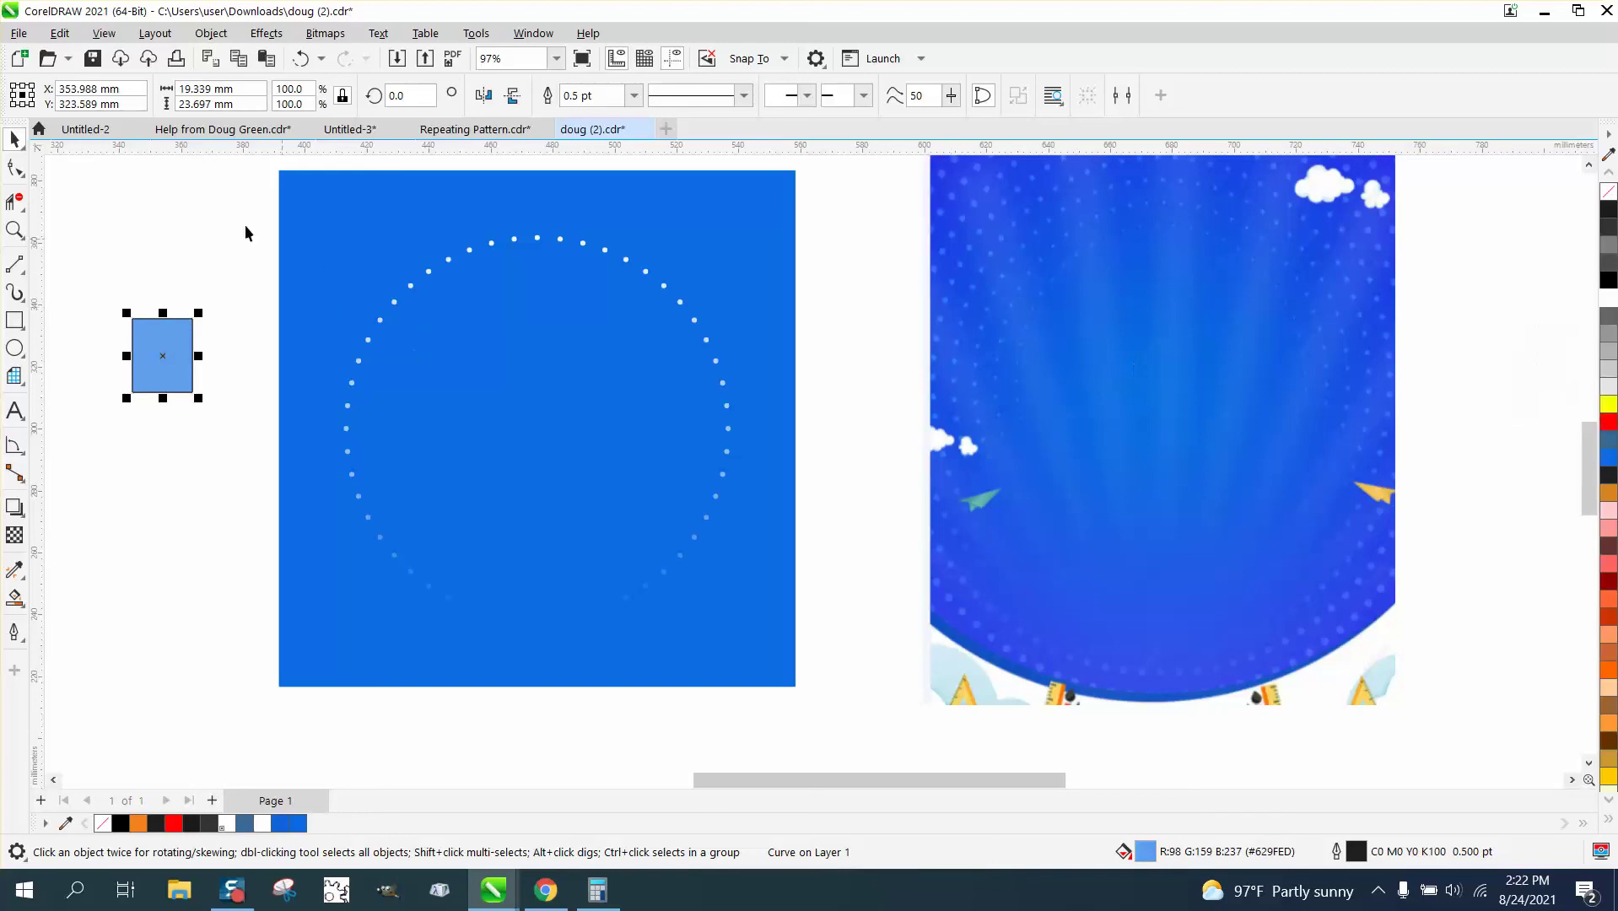
{"action": "left_click", "coordinate": [187, 287]}
{"action": "left_click", "coordinate": [164, 353]}
{"action": "left_click_drag", "start_coordinate": [167, 351], "coordinate": [1614, 475]}
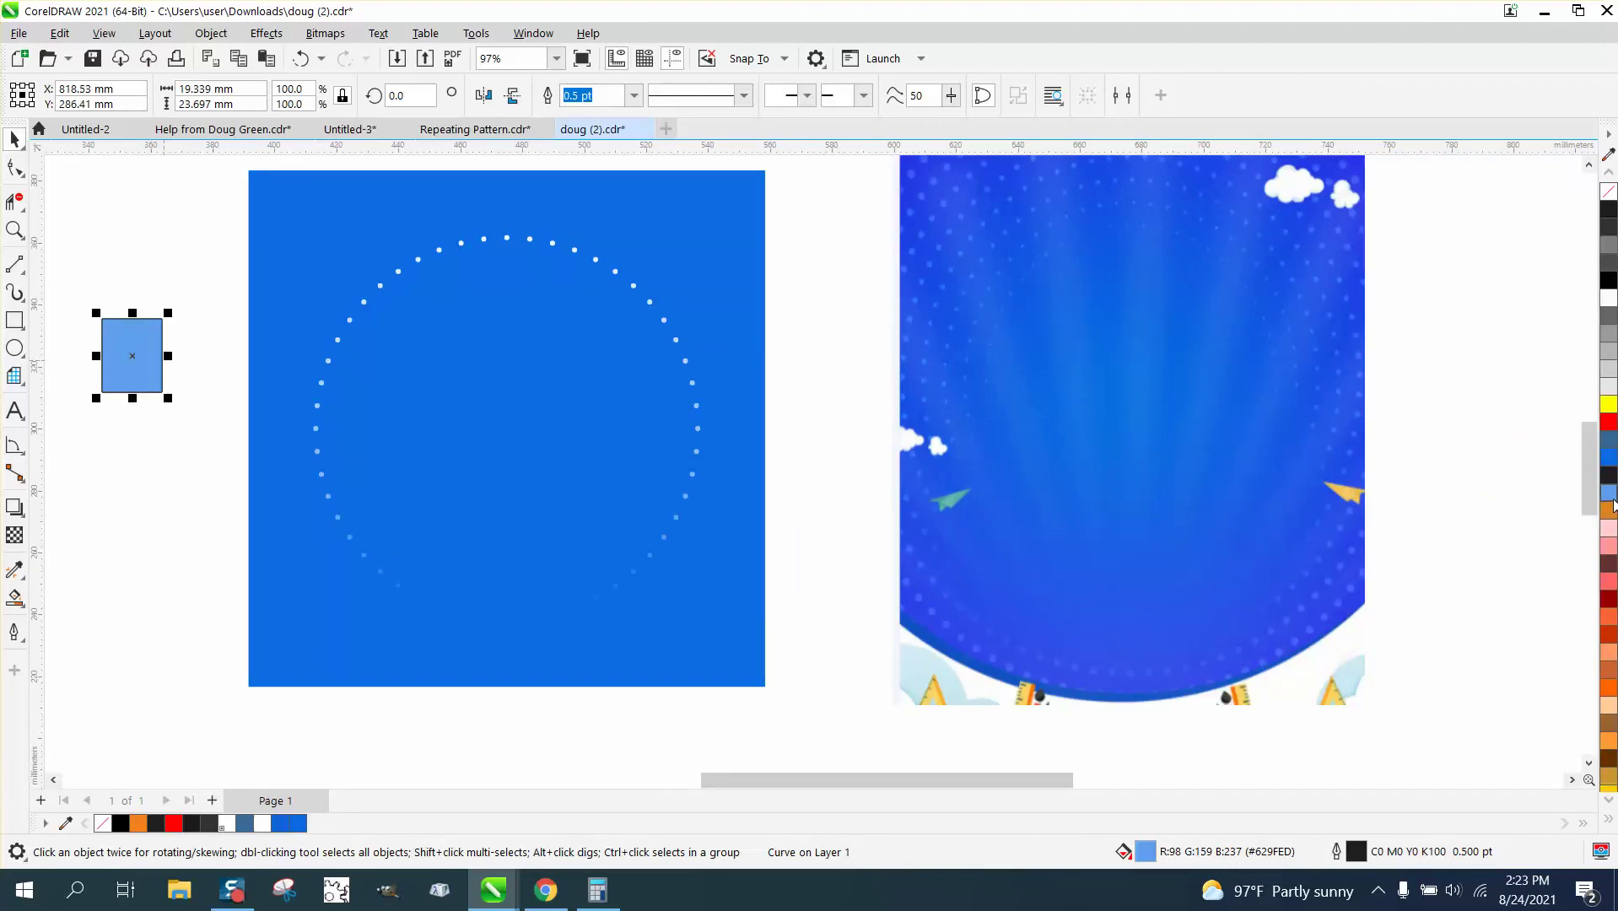
{"action": "left_click", "coordinate": [329, 368]}
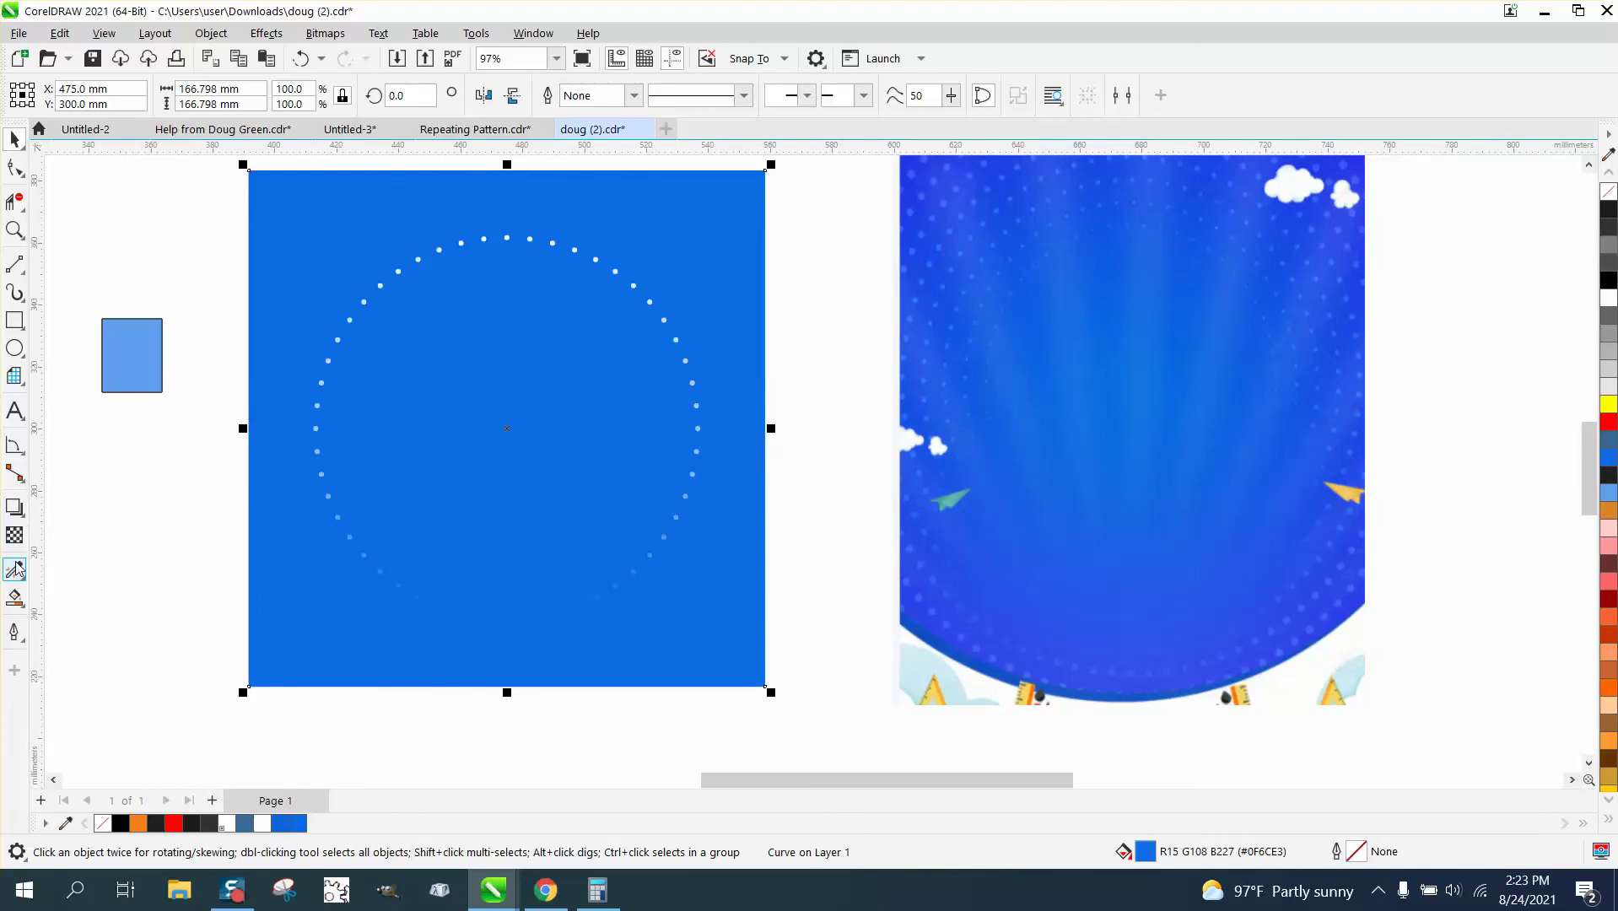
Drop the light-blue swatch onto the dot ring's top fountain-fill node, replacing white
{"action": "left_click", "coordinate": [26, 616]}
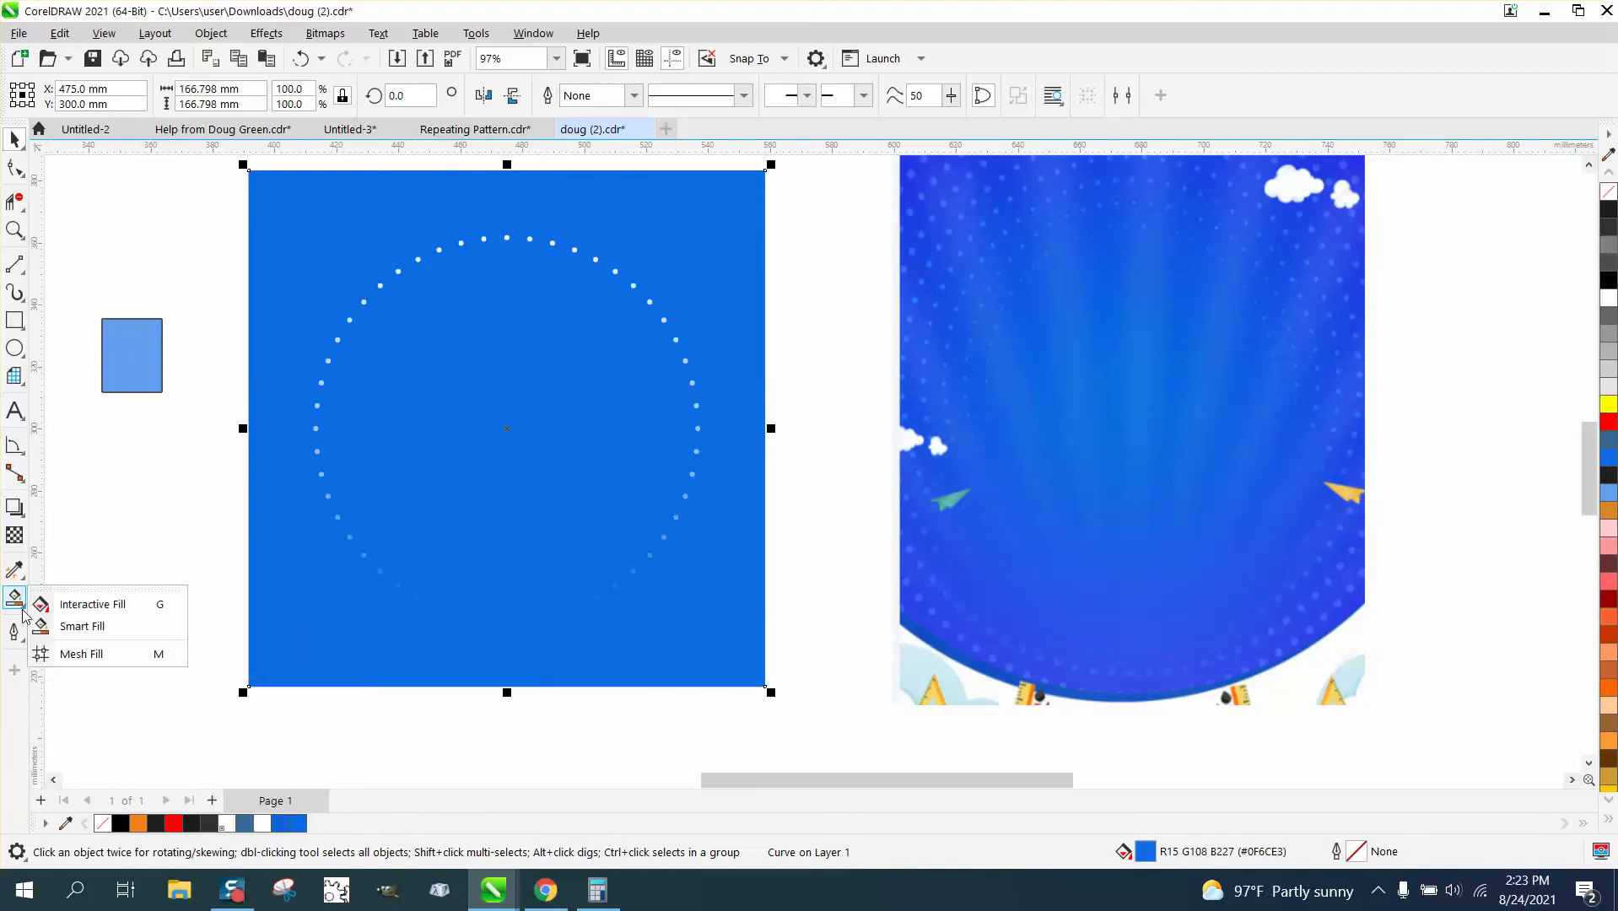
{"action": "left_click", "coordinate": [67, 601]}
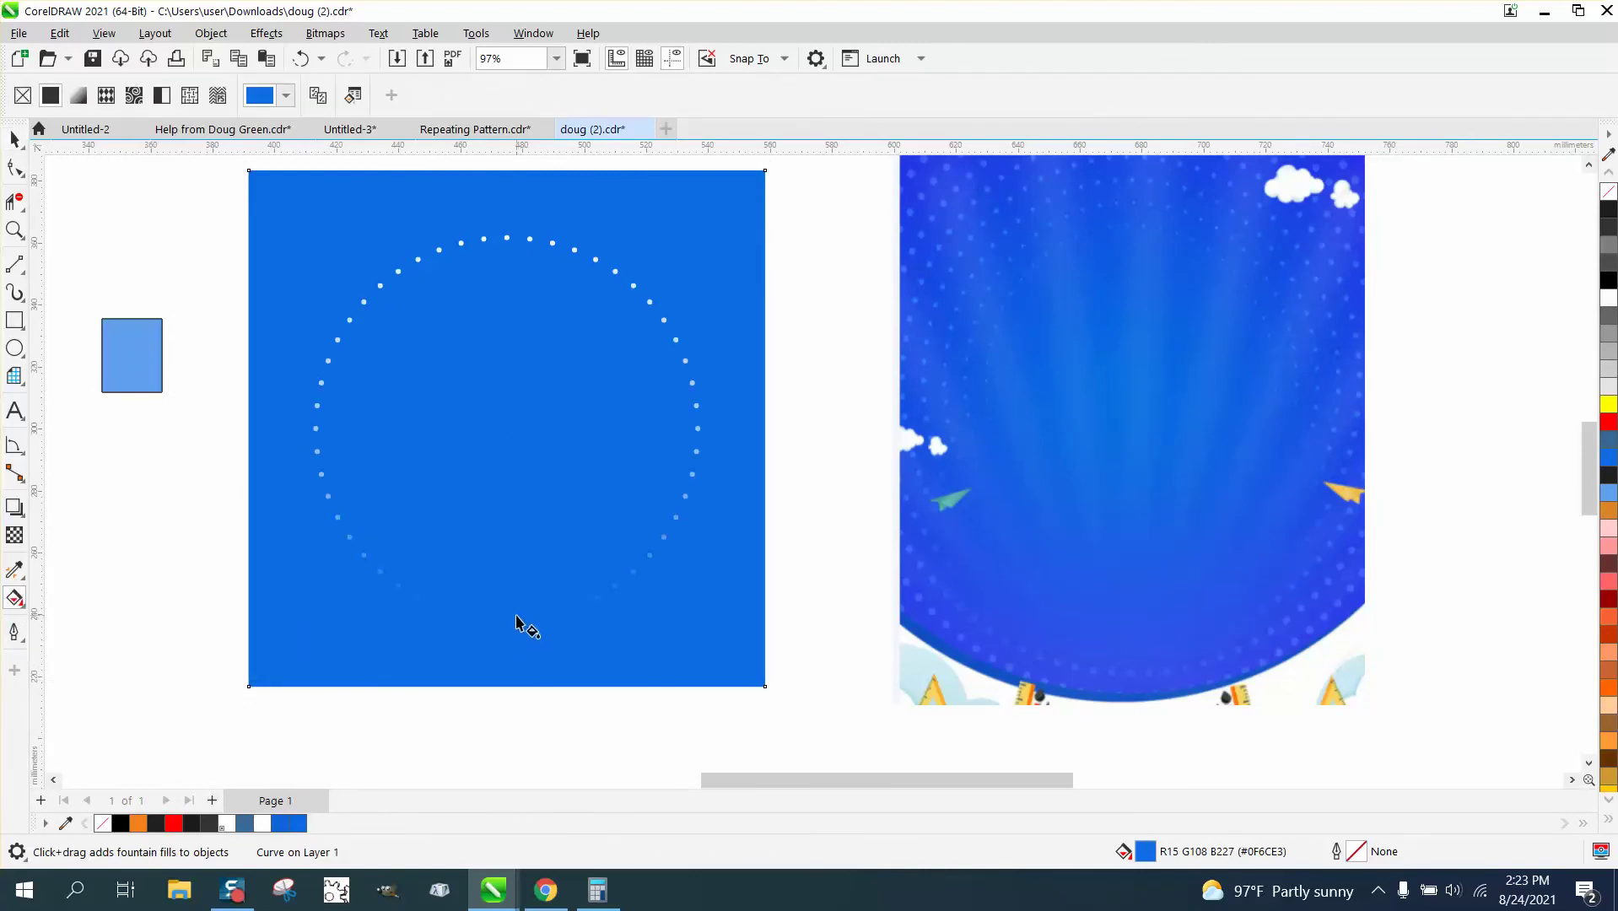
{"action": "left_click", "coordinate": [531, 244]}
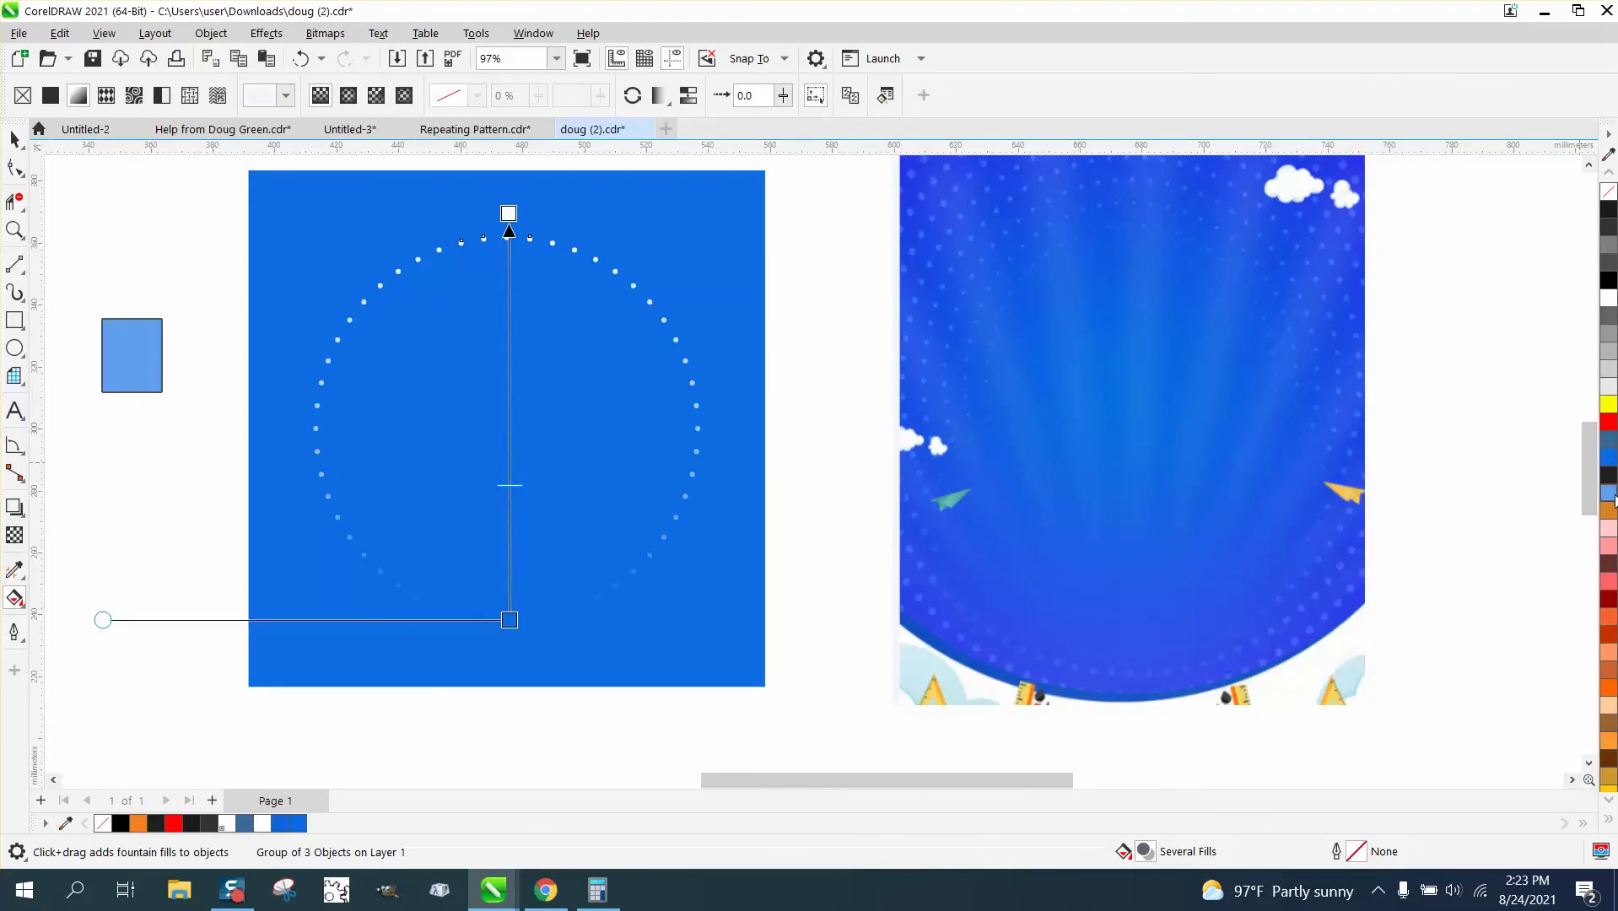
{"action": "left_click_drag", "start_coordinate": [1614, 498], "coordinate": [510, 216]}
{"action": "left_click", "coordinate": [14, 139]}
{"action": "left_click", "coordinate": [74, 201]}
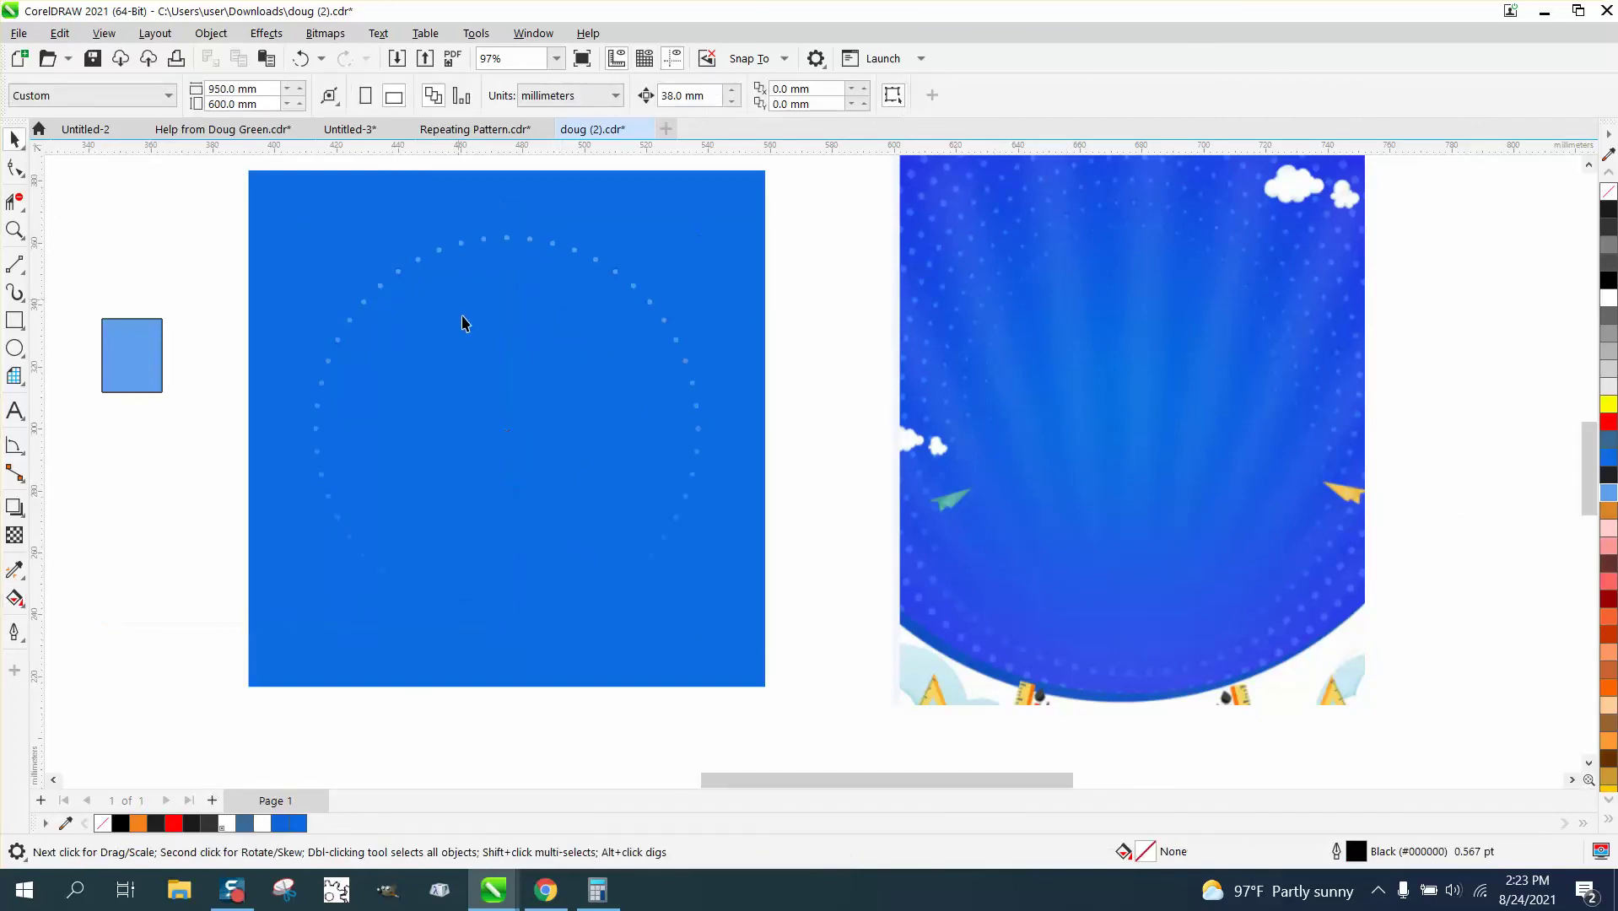
Marquee-select the dotted circle and ungroup it via Object > Group
{"action": "left_click", "coordinate": [507, 246]}
{"action": "left_click_drag", "start_coordinate": [233, 222], "coordinate": [776, 642]}
{"action": "left_click", "coordinate": [211, 33]}
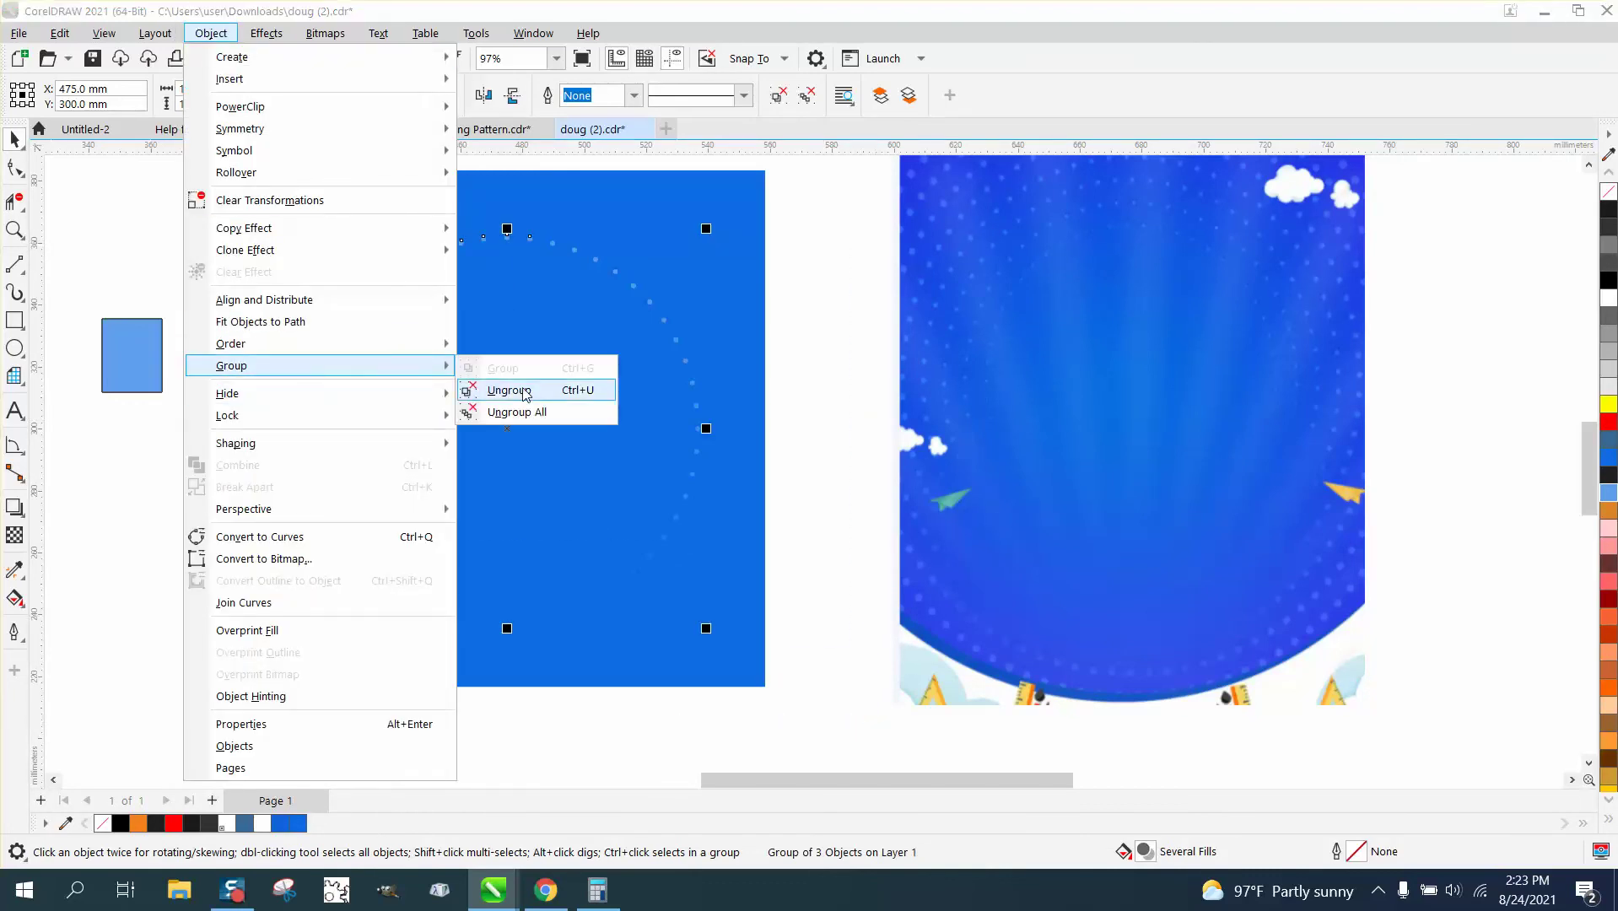
{"action": "left_click", "coordinate": [831, 293]}
Reselect the dots and scale them from the corner to 142.4%, about 178 mm
{"action": "left_click", "coordinate": [623, 283]}
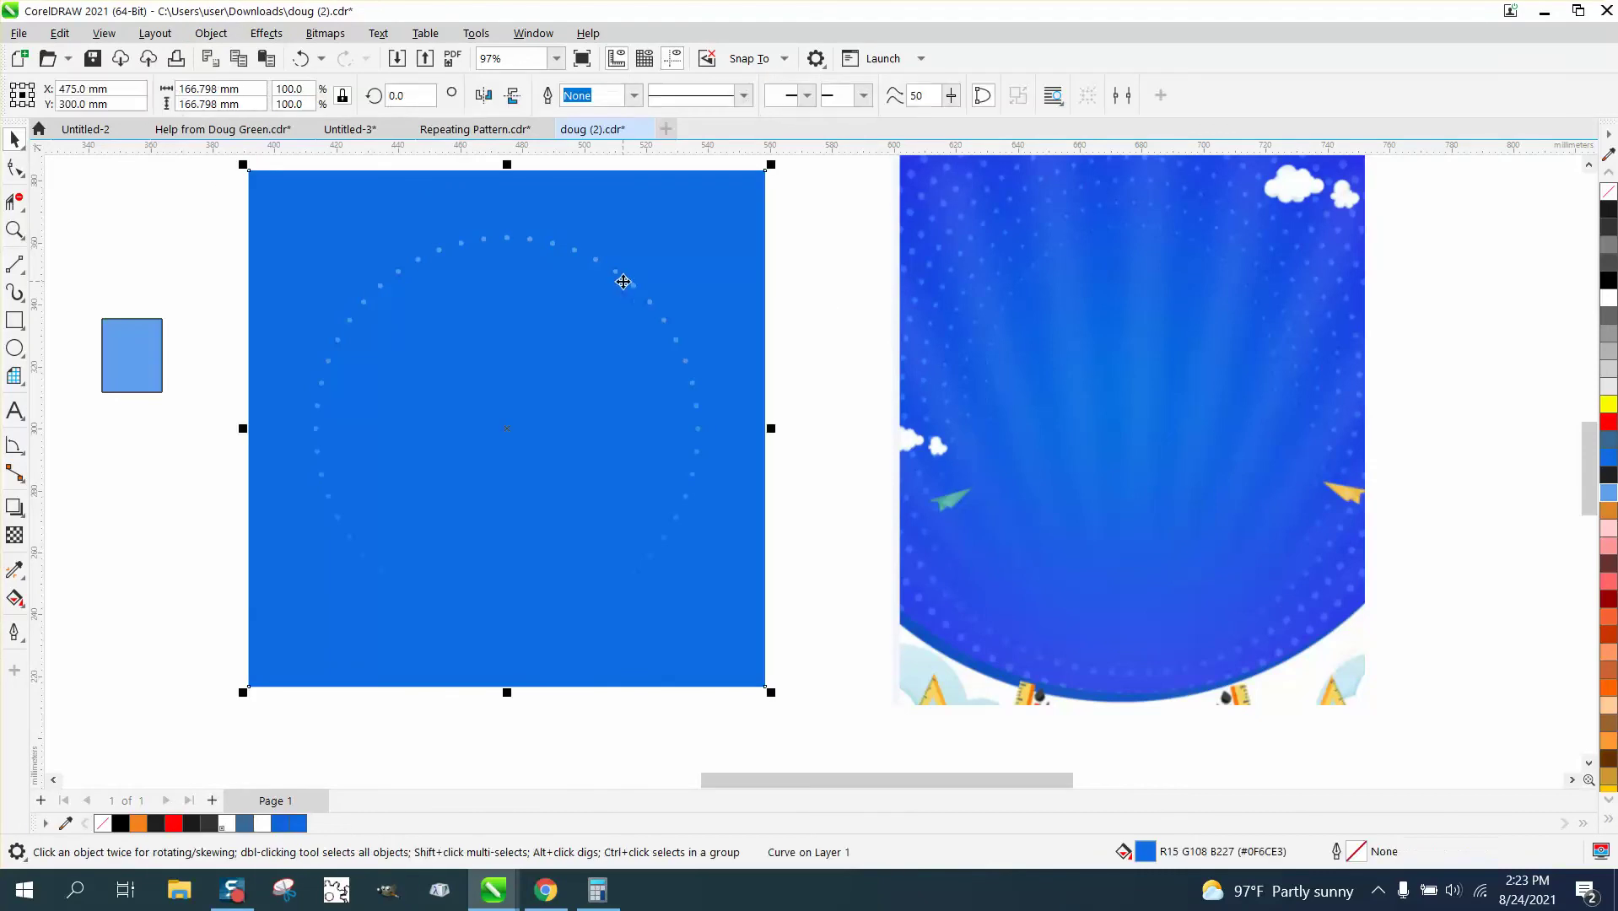
{"action": "left_click_drag", "start_coordinate": [202, 241], "coordinate": [855, 710]}
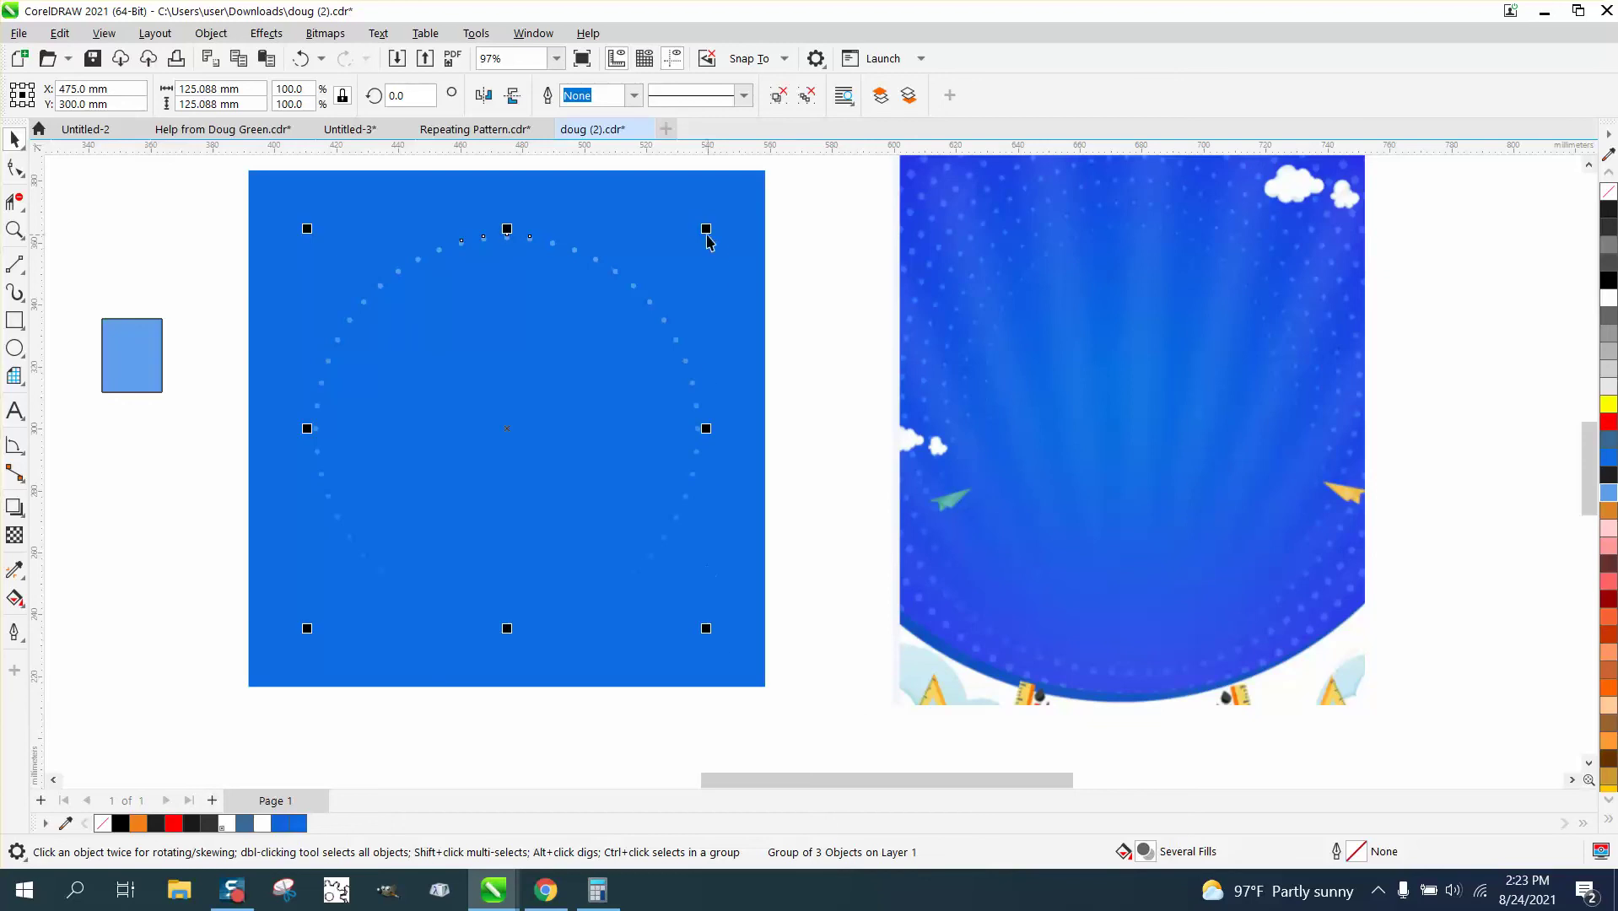
{"action": "left_click_drag", "start_coordinate": [706, 228], "coordinate": [739, 197]}
{"action": "key", "text": "ctrl+r"}
{"action": "key", "text": "ctrl+r"}
{"action": "key", "text": "ctrl+r"}
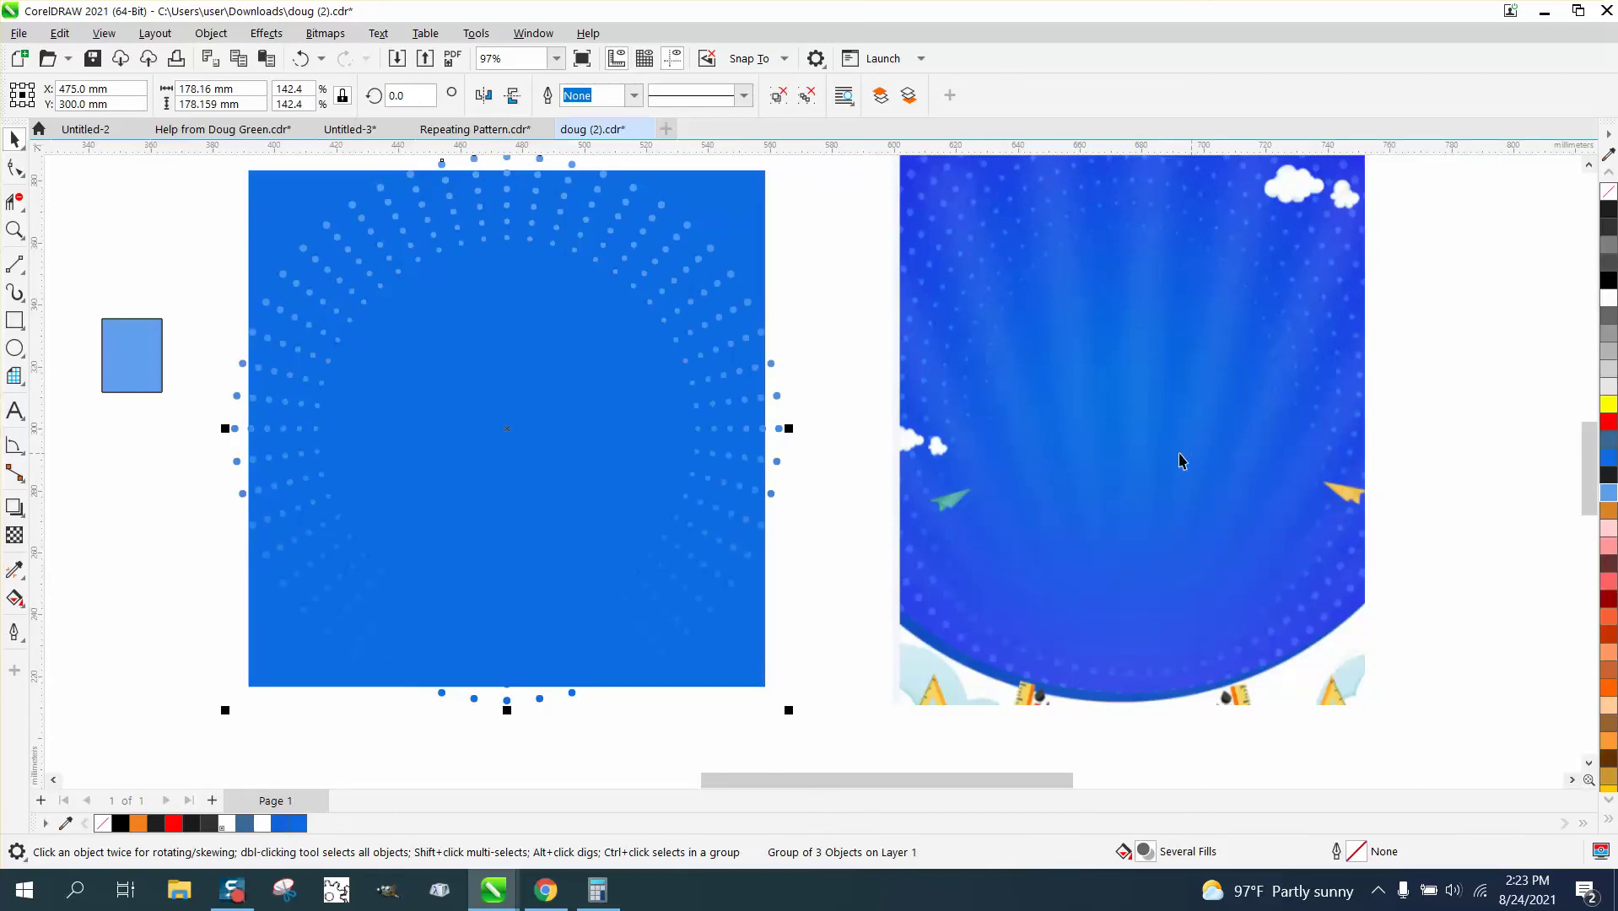
{"action": "left_click", "coordinate": [820, 402]}
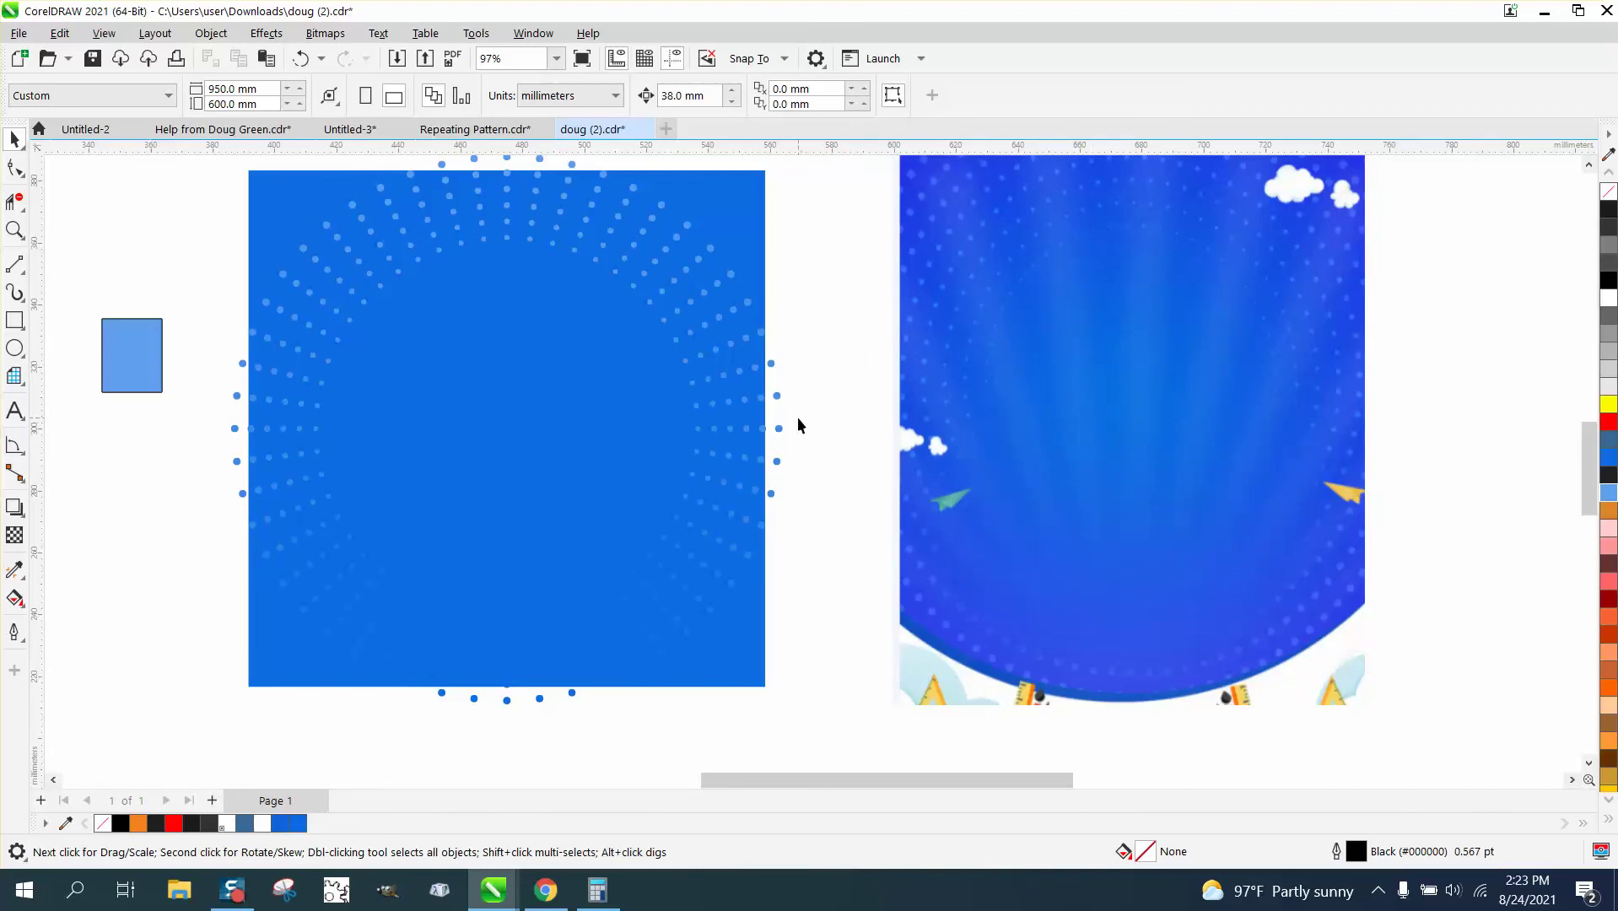
{"action": "left_click", "coordinate": [14, 229]}
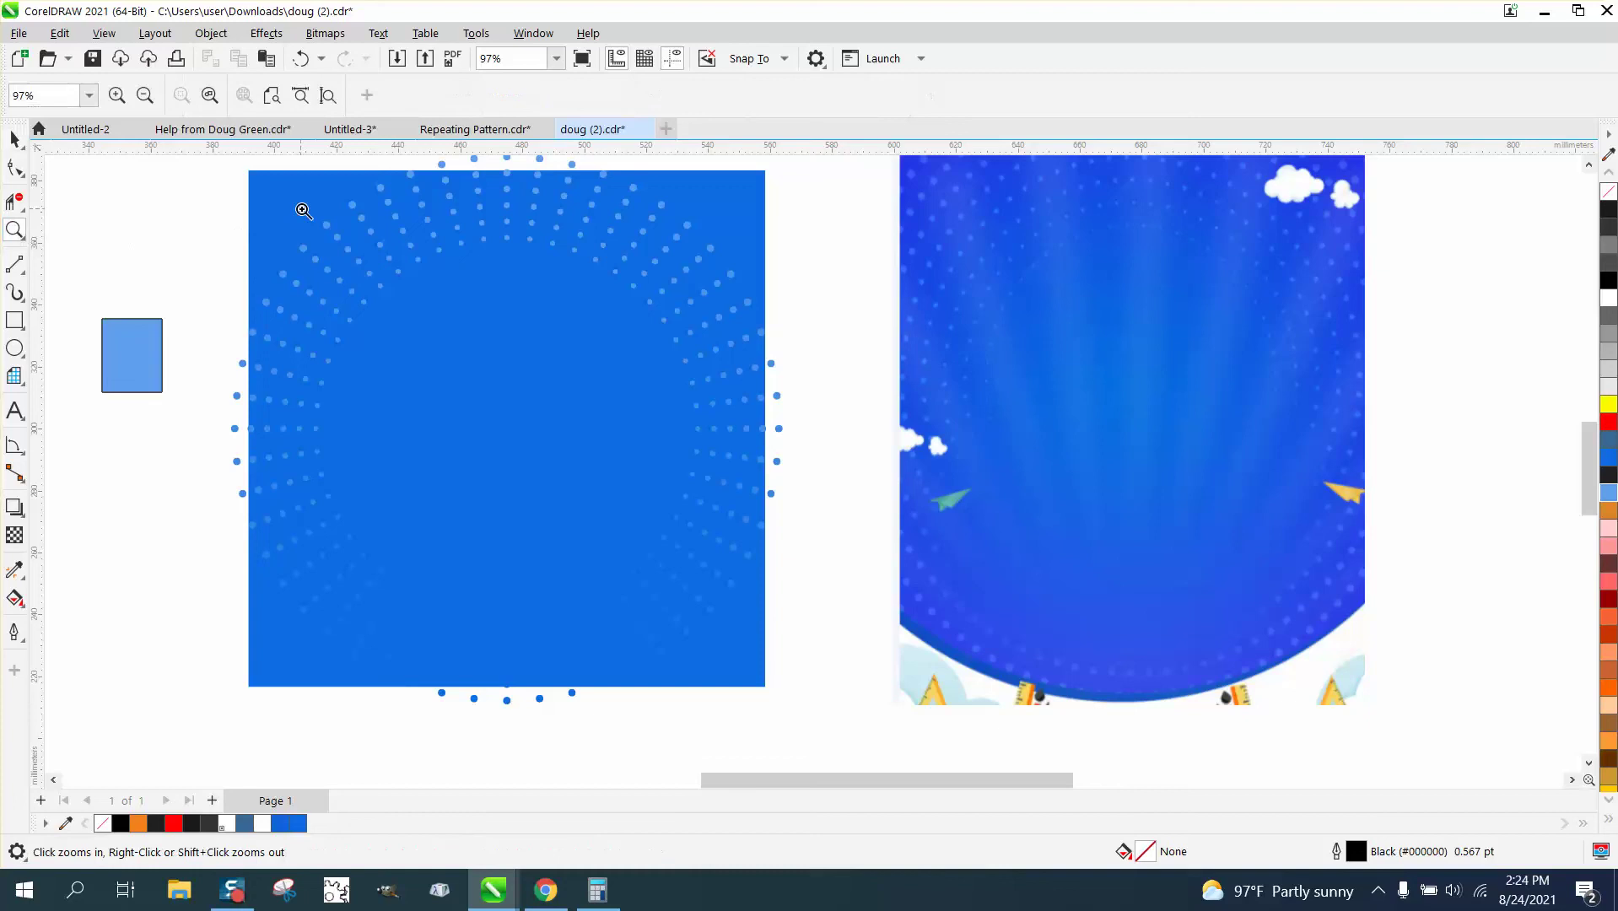
{"action": "left_click_drag", "start_coordinate": [304, 211], "coordinate": [521, 313]}
{"action": "scroll", "coordinate": [310, 296], "scroll_direction": "down", "scroll_amount": 8}
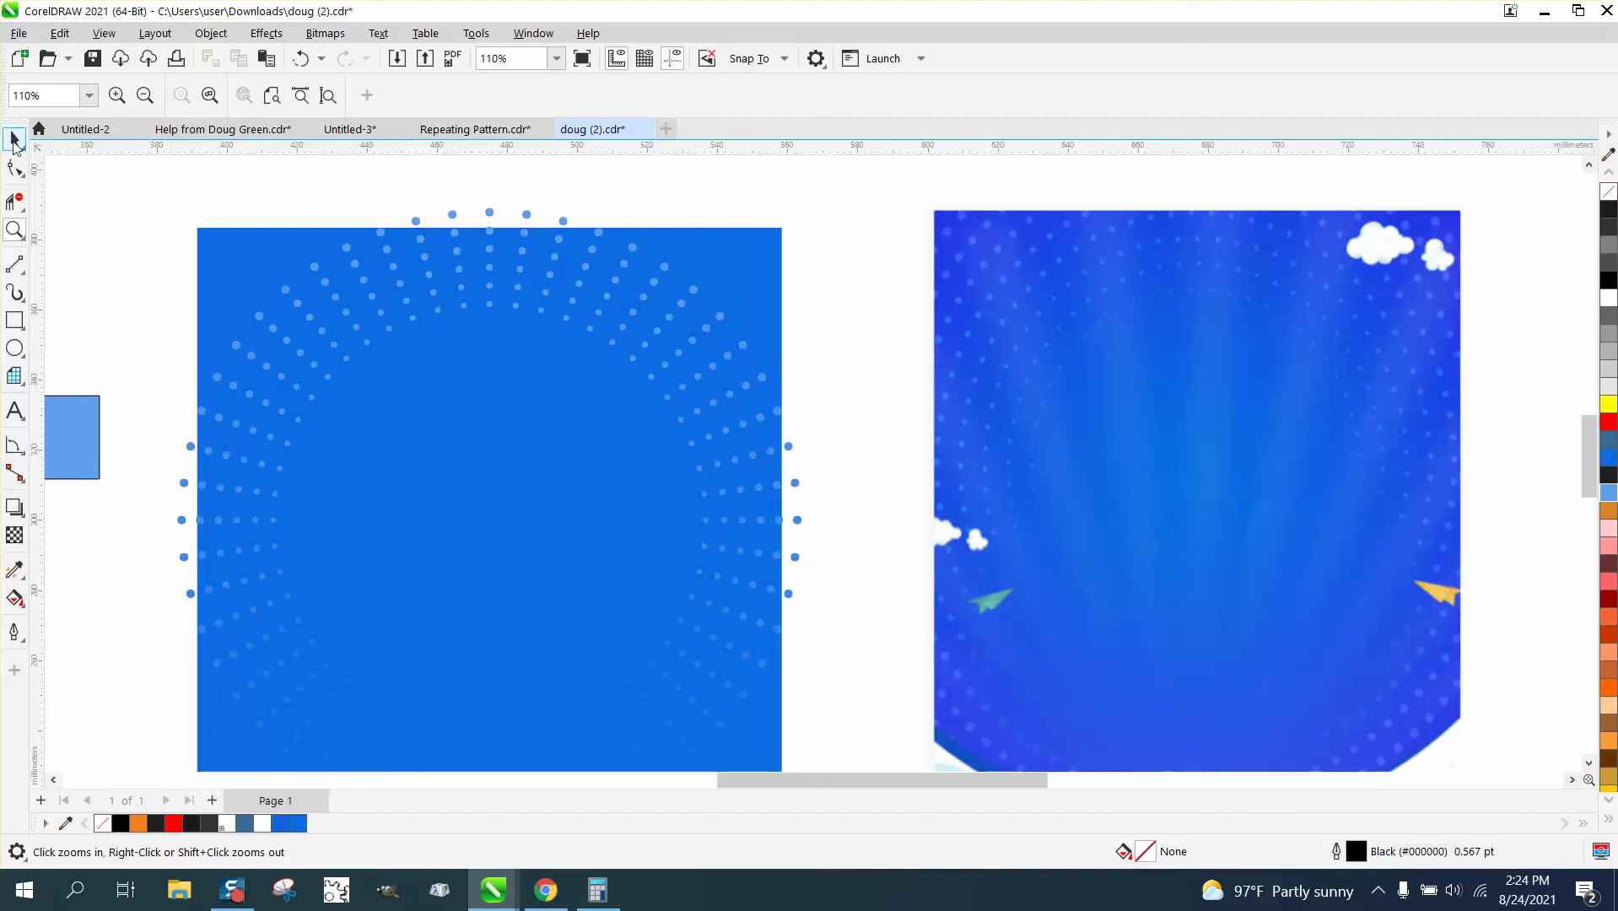
{"action": "scroll", "coordinate": [662, 312], "scroll_direction": "down", "scroll_amount": 2}
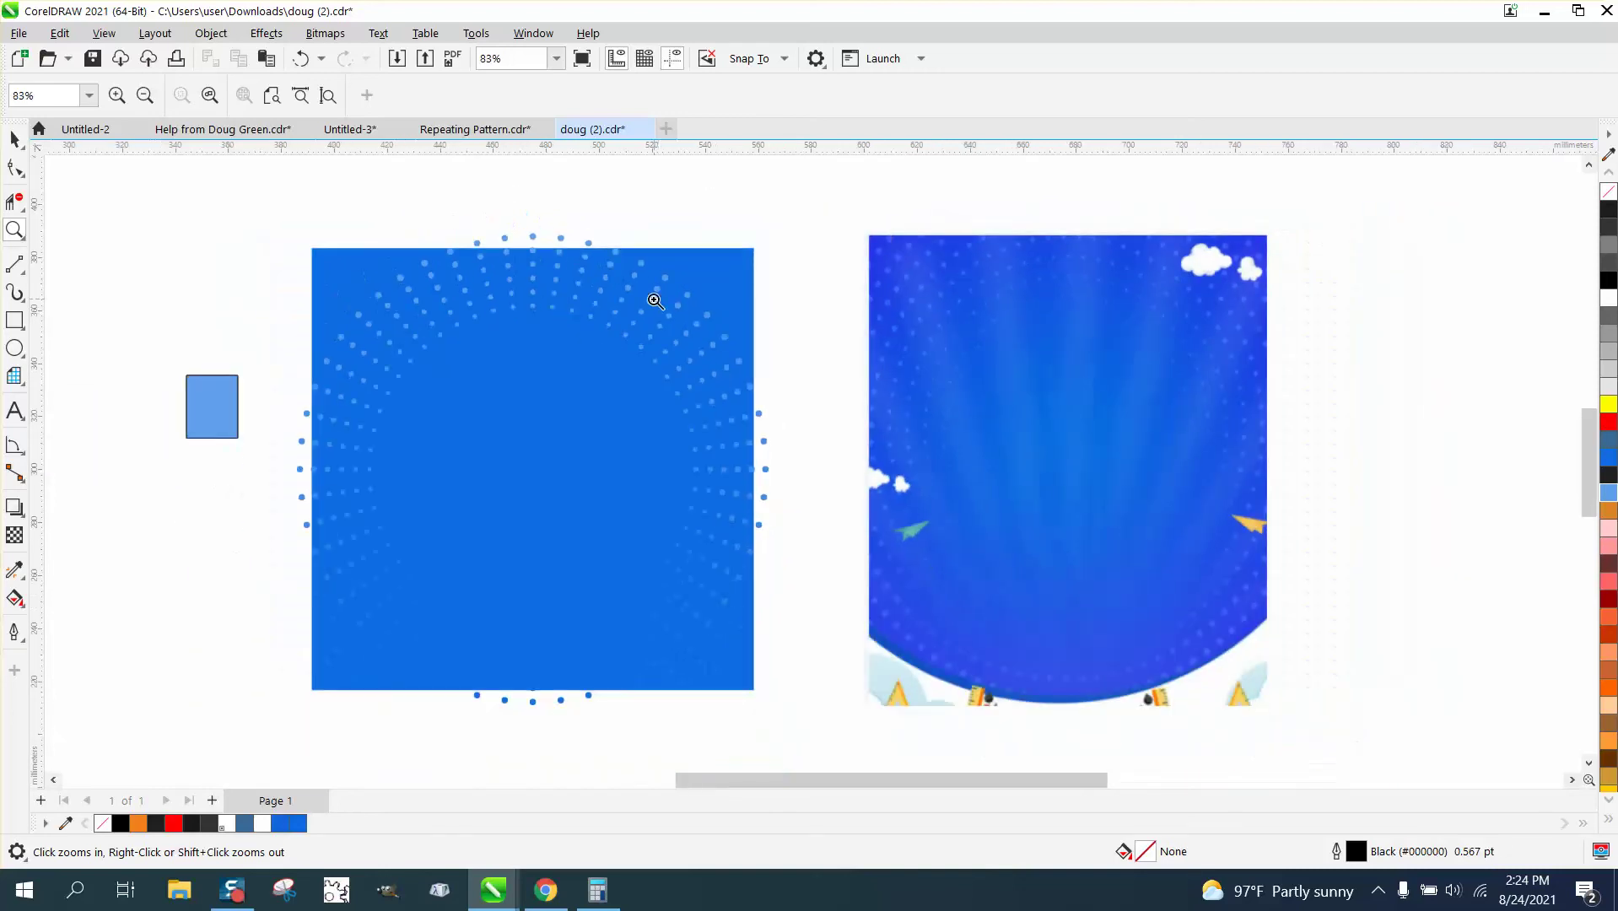
{"action": "scroll", "coordinate": [654, 298], "scroll_direction": "down", "scroll_amount": 1}
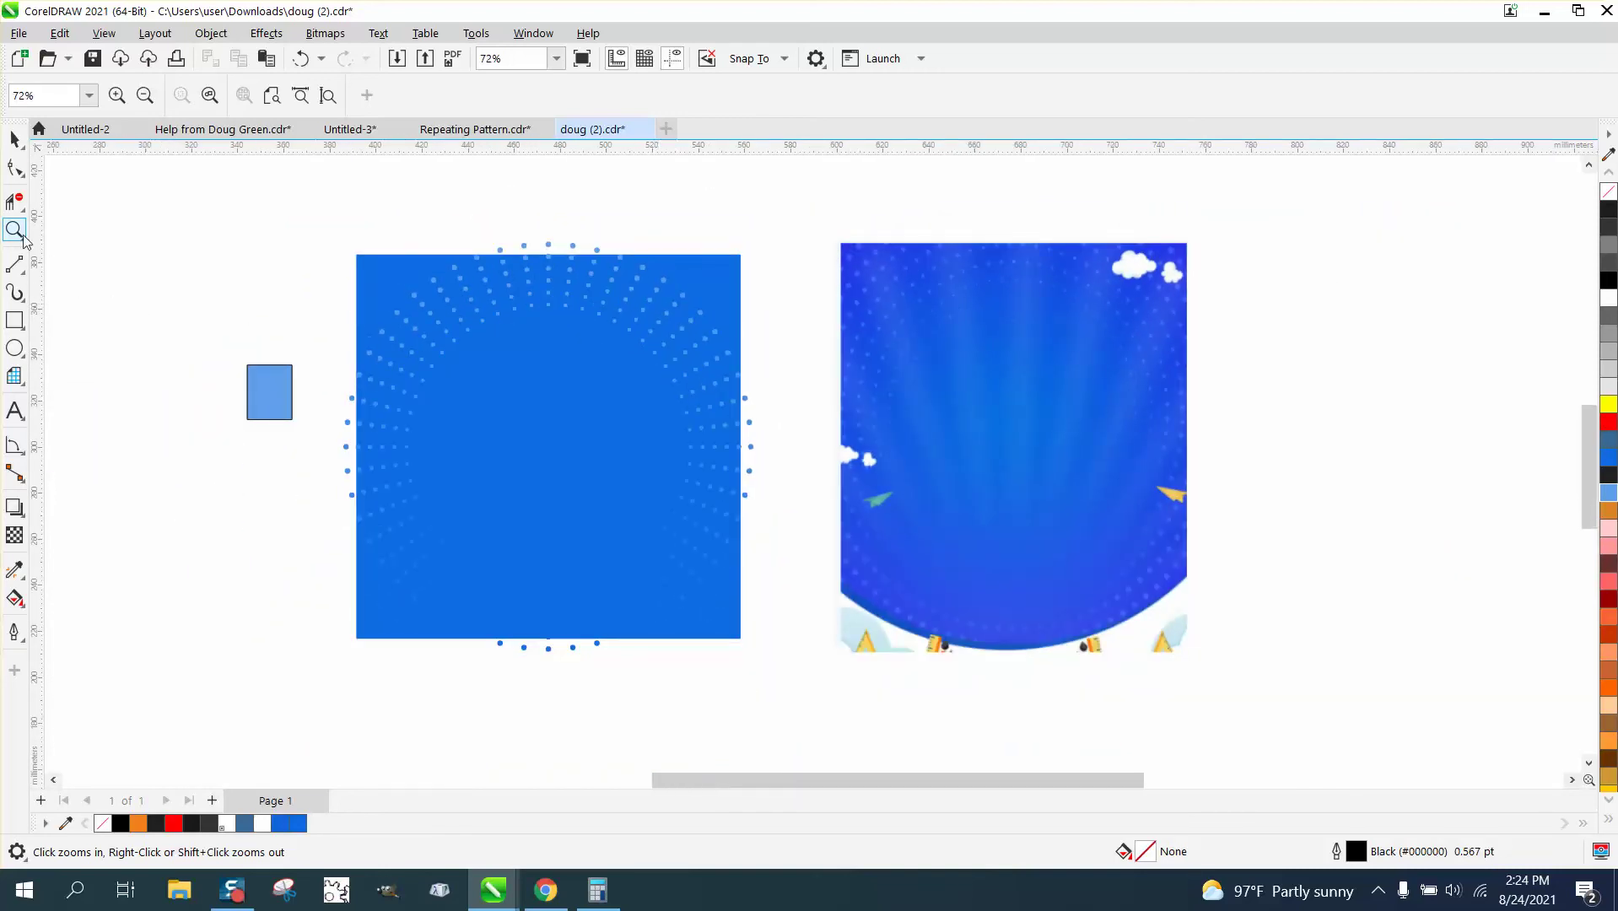
{"action": "left_click_drag", "start_coordinate": [291, 261], "coordinate": [885, 645]}
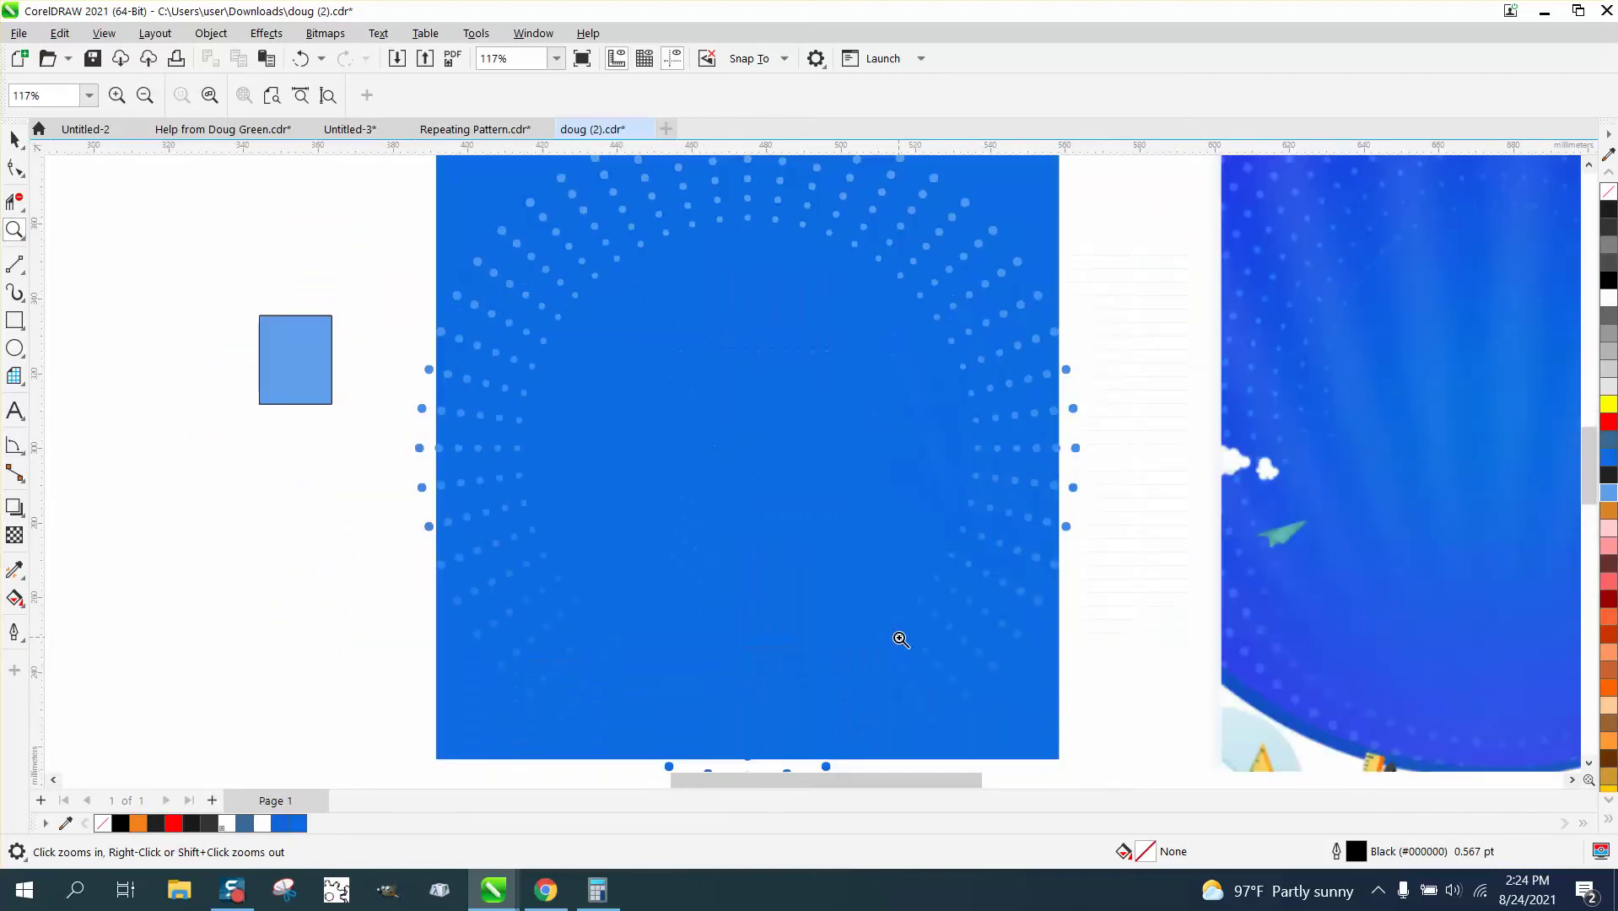